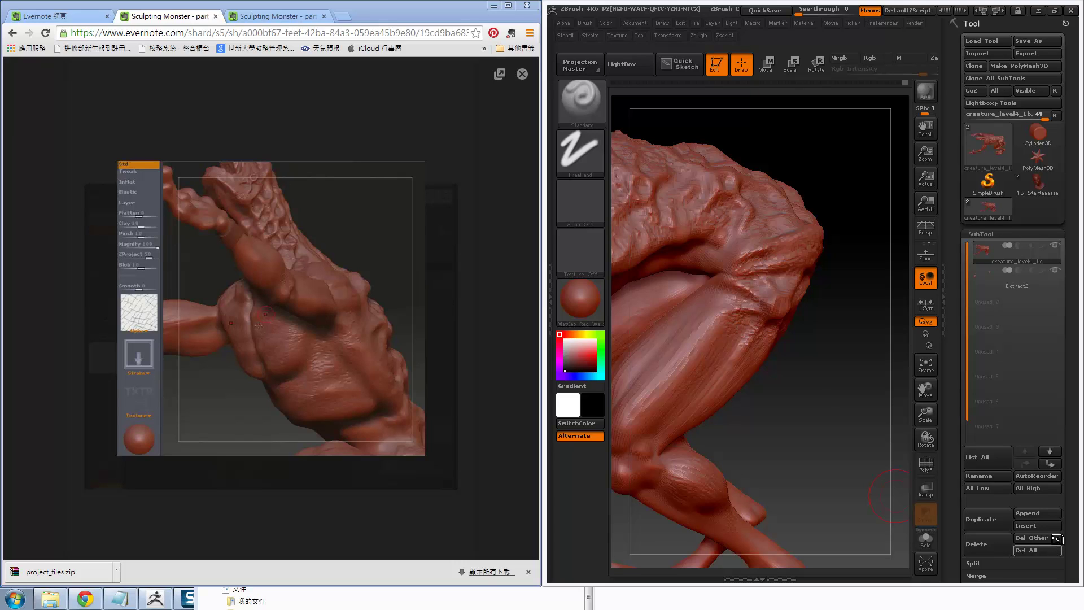
Divide the creature mesh in Tool > Geometry from SDiv 5 to 6, then frame the torso and legs
{"action": "scroll", "coordinate": [1041, 339], "scroll_direction": "down", "scroll_amount": 2}
{"action": "scroll", "coordinate": [1041, 367], "scroll_direction": "down", "scroll_amount": 2}
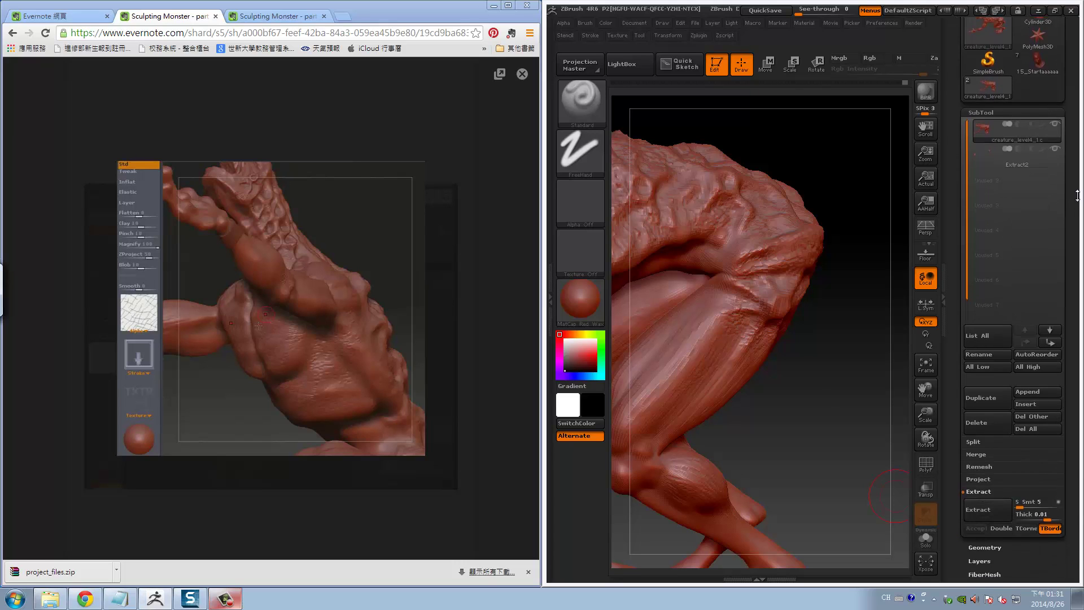
{"action": "scroll", "coordinate": [1040, 395], "scroll_direction": "down", "scroll_amount": 2}
{"action": "left_click", "coordinate": [1008, 423]}
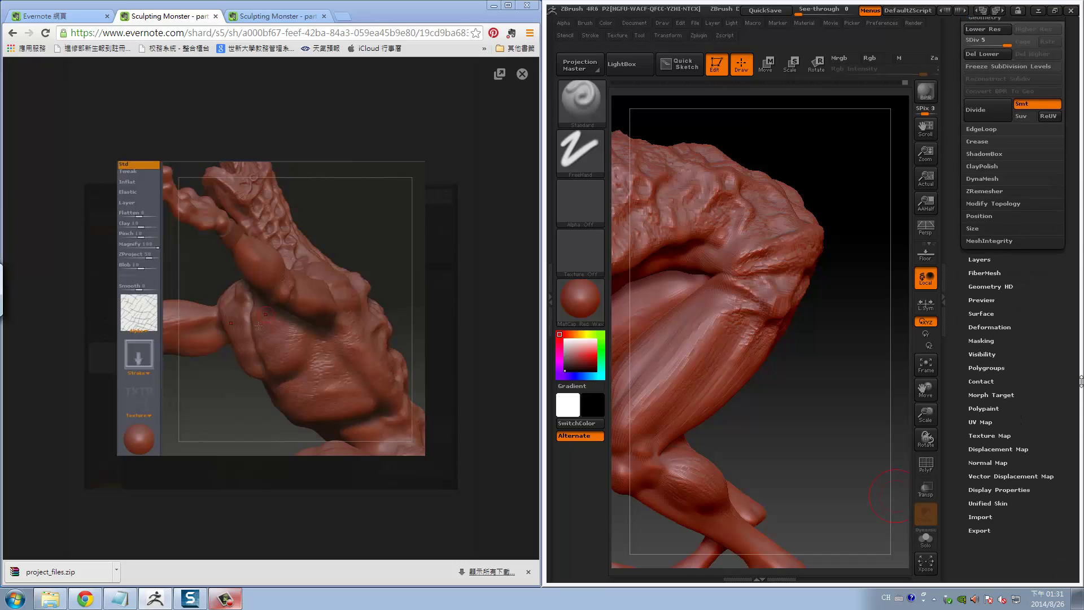
{"action": "scroll", "coordinate": [1036, 275], "scroll_direction": "up", "scroll_amount": 2}
{"action": "scroll", "coordinate": [1016, 277], "scroll_direction": "up", "scroll_amount": 2}
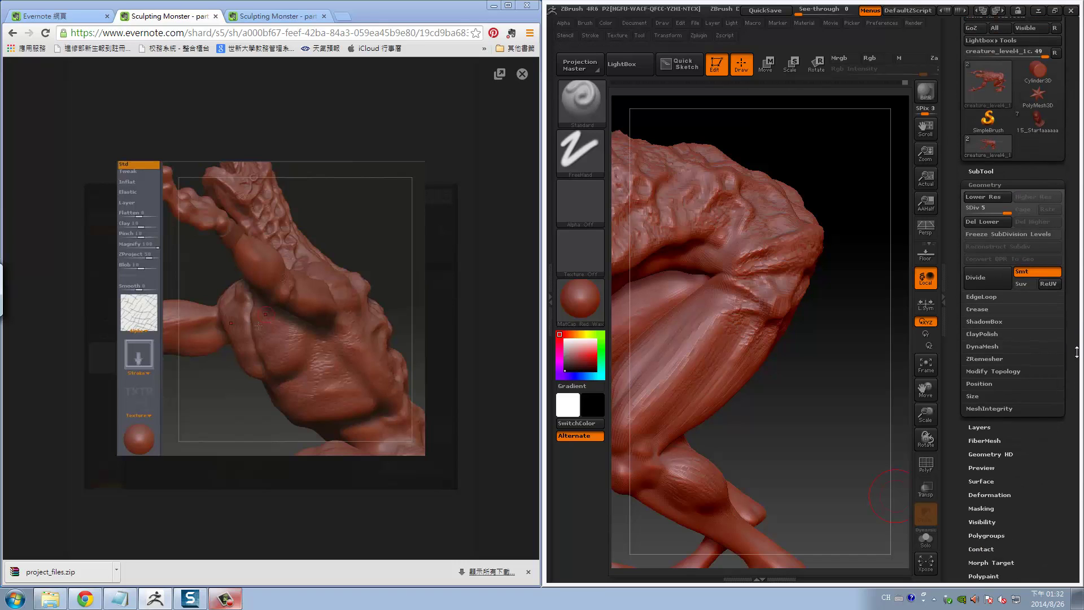
{"action": "left_click", "coordinate": [989, 278]}
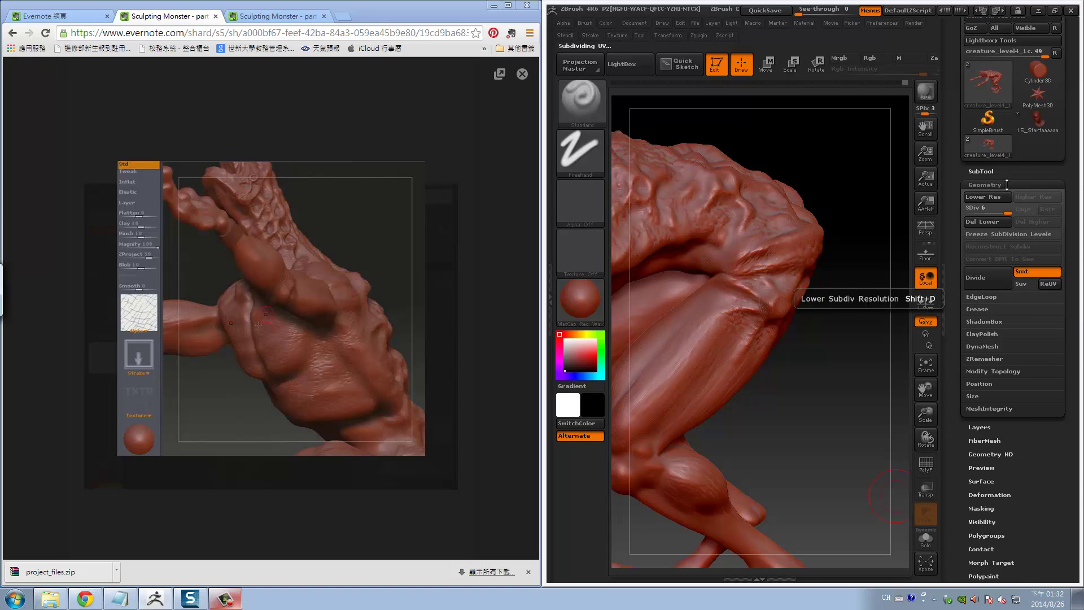
{"action": "scroll", "coordinate": [1010, 264], "scroll_direction": "up", "scroll_amount": 2}
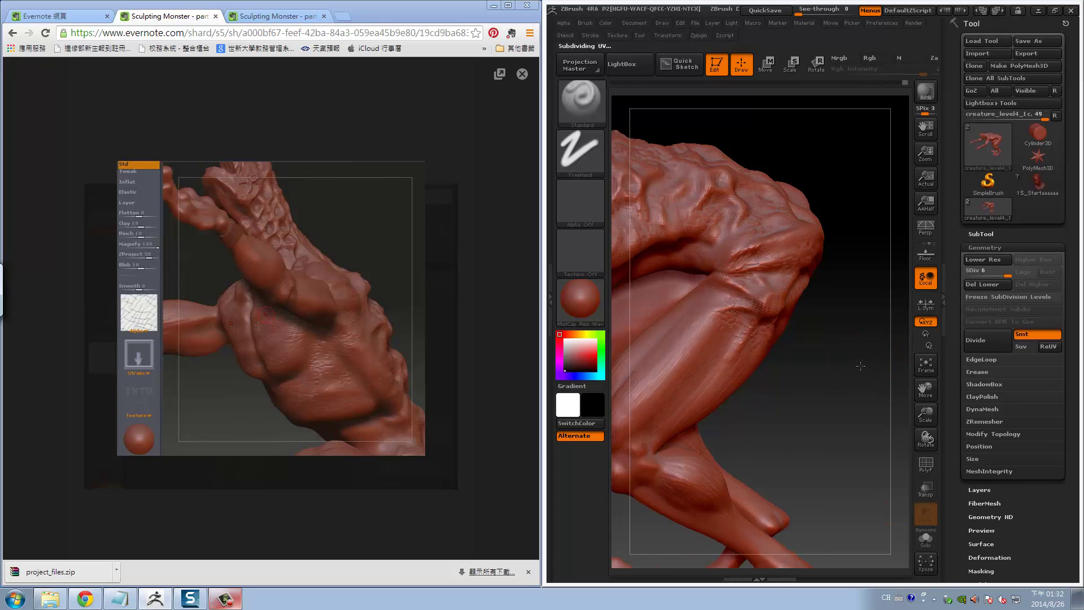
{"action": "mouse_move", "coordinate": [872, 366]}
{"action": "left_mouse_down"}
{"action": "mouse_move", "coordinate": [831, 364]}
{"action": "mouse_move", "coordinate": [906, 299]}
{"action": "left_mouse_up"}
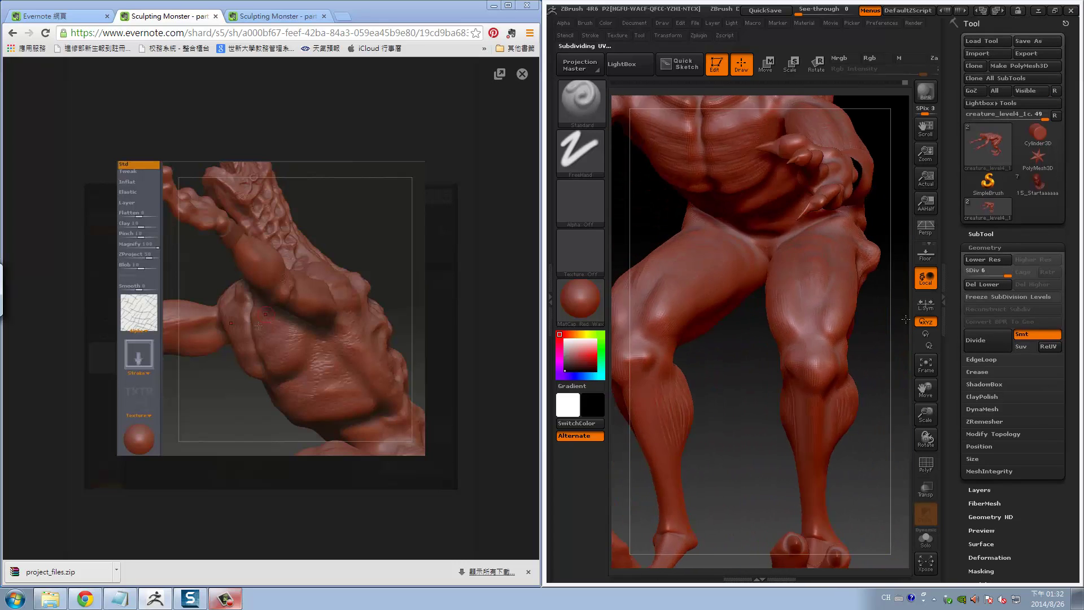
{"action": "left_click_drag", "start_coordinate": [763, 363], "coordinate": [762, 474], "text": "alt"}
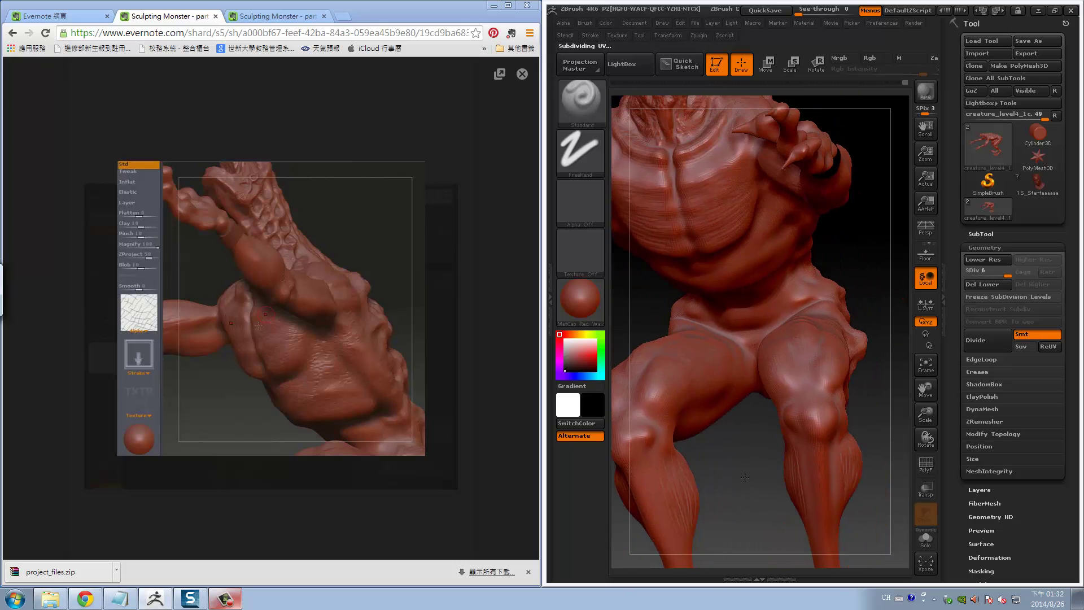
Set the brush stroke to DragRect and the alpha to the crackled Alpha 56
{"action": "left_click", "coordinate": [565, 148]}
{"action": "left_click", "coordinate": [700, 162]}
{"action": "left_click", "coordinate": [602, 218]}
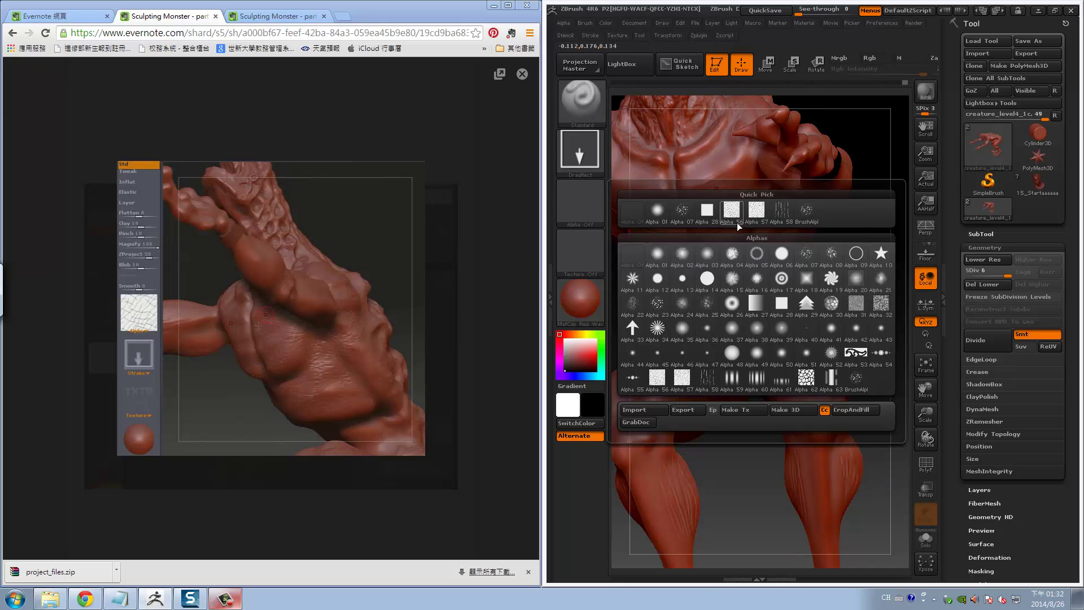
{"action": "mouse_move", "coordinate": [732, 209]}
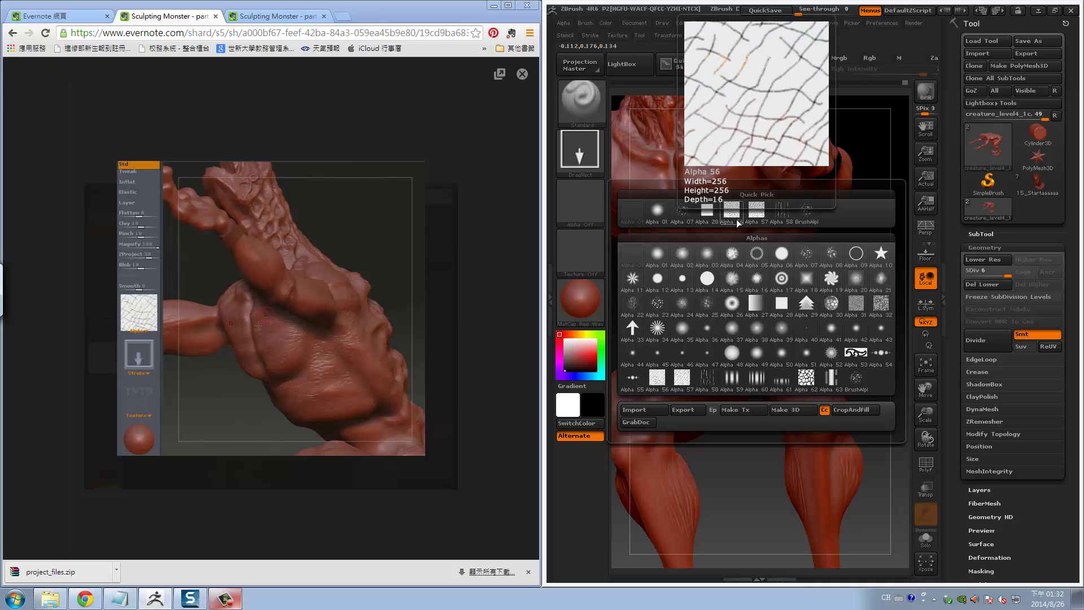
{"action": "left_click", "coordinate": [738, 223]}
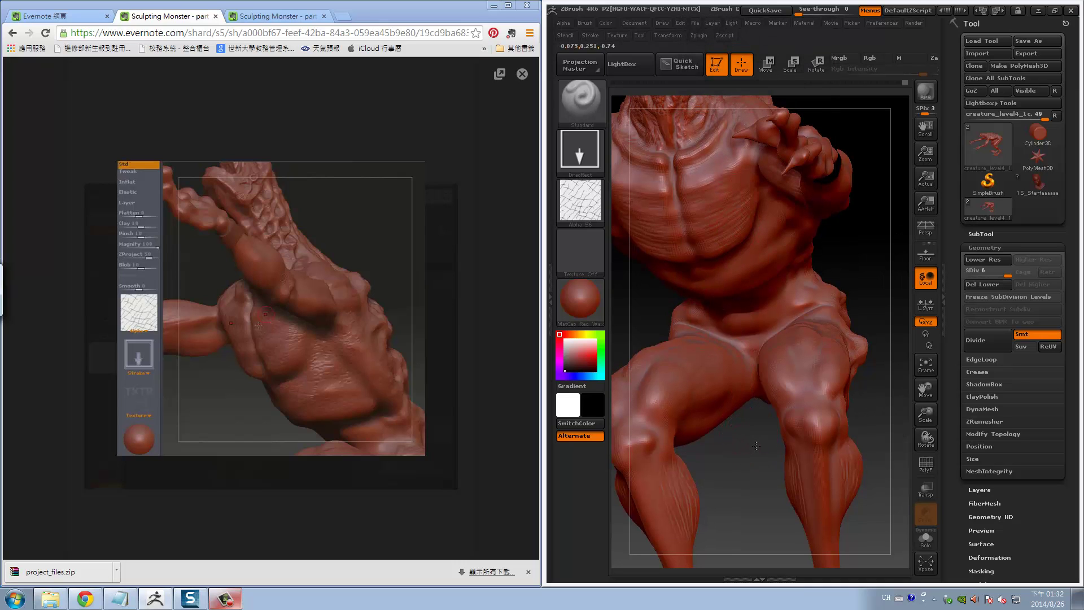
Orbit to the chest and shoulder, check the Transform and Stroke menus, and bring up the quick brush palette
{"action": "mouse_move", "coordinate": [759, 442]}
{"action": "left_mouse_down"}
{"action": "mouse_move", "coordinate": [869, 217]}
{"action": "mouse_move", "coordinate": [870, 277]}
{"action": "left_mouse_up"}
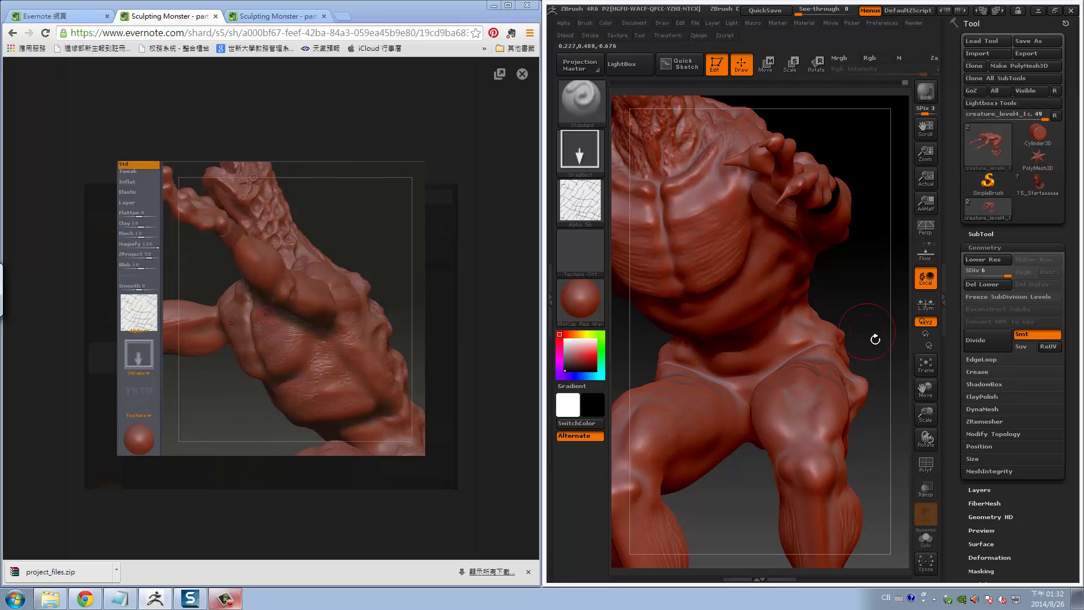
{"action": "mouse_move", "coordinate": [875, 339]}
{"action": "left_mouse_down"}
{"action": "mouse_move", "coordinate": [852, 278]}
{"action": "mouse_move", "coordinate": [706, 246]}
{"action": "left_mouse_up"}
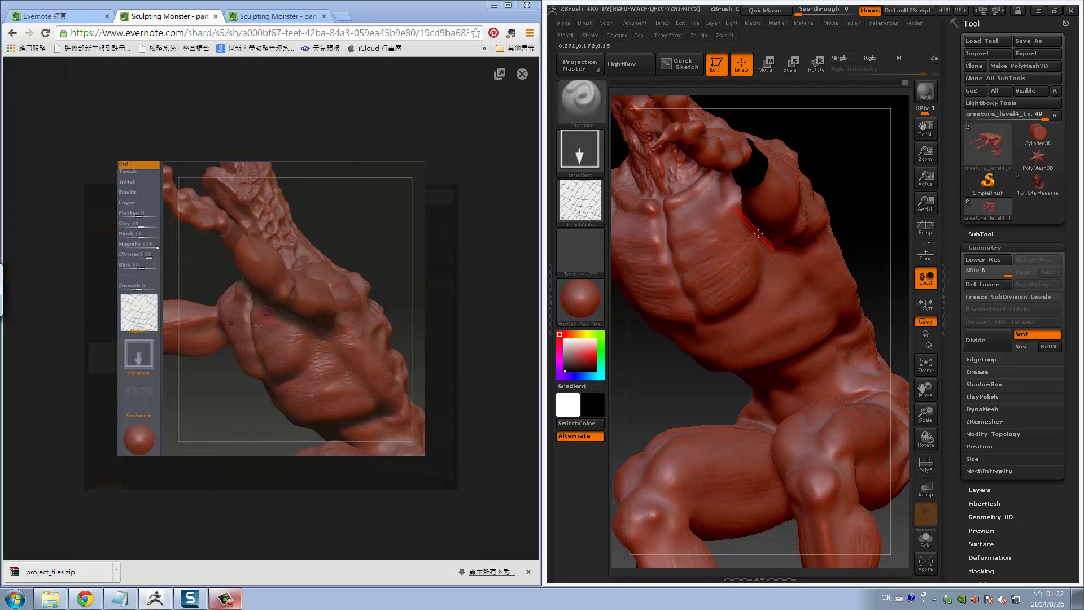
{"action": "left_click", "coordinate": [680, 36]}
{"action": "left_click", "coordinate": [590, 35]}
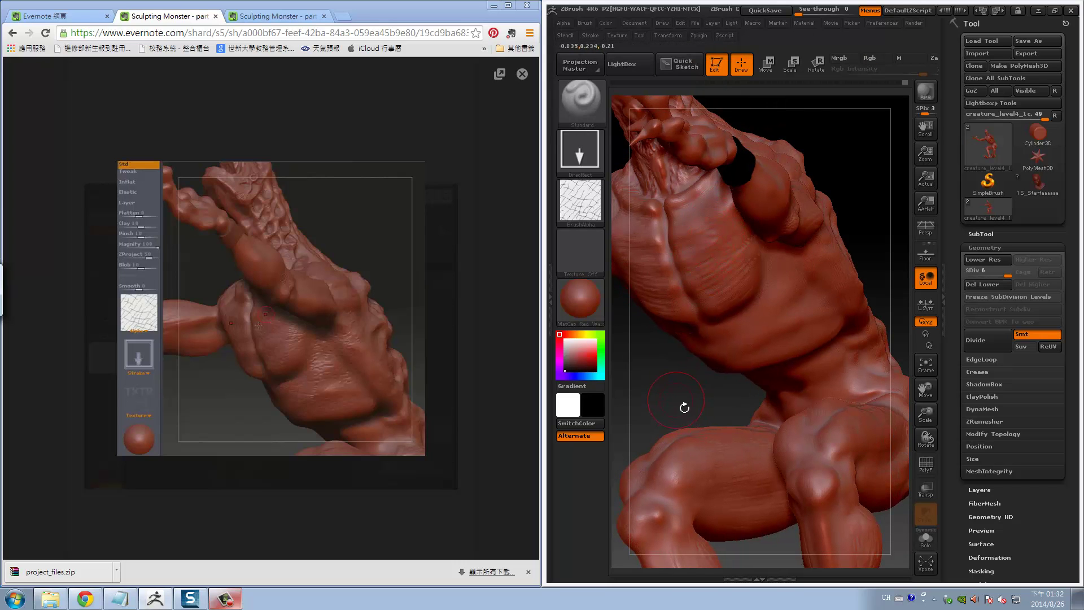
{"action": "left_click_drag", "start_coordinate": [684, 408], "coordinate": [701, 339]}
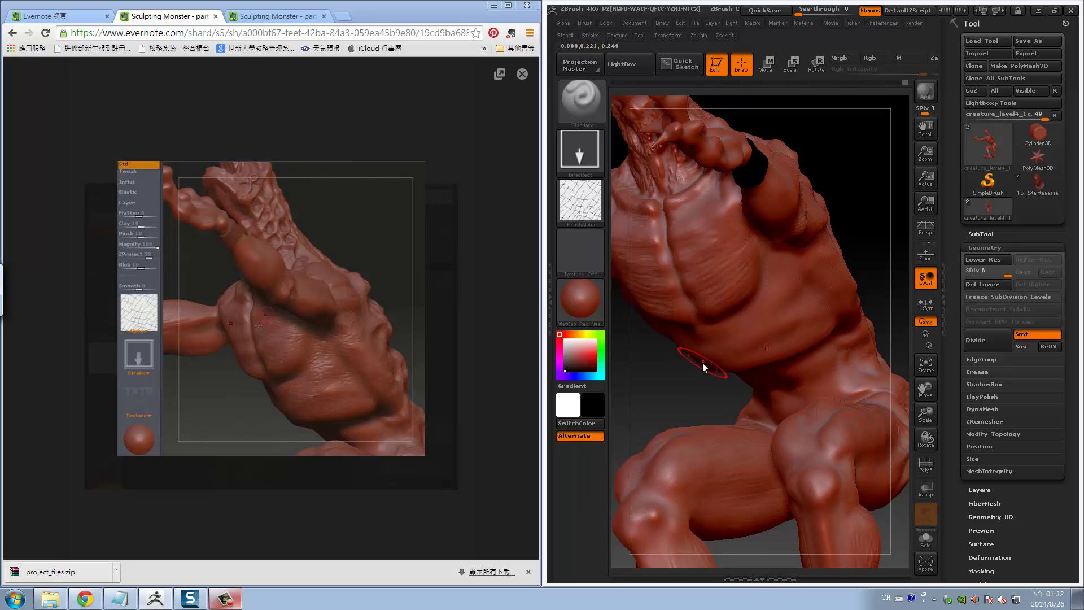
{"action": "right_click", "coordinate": [703, 367]}
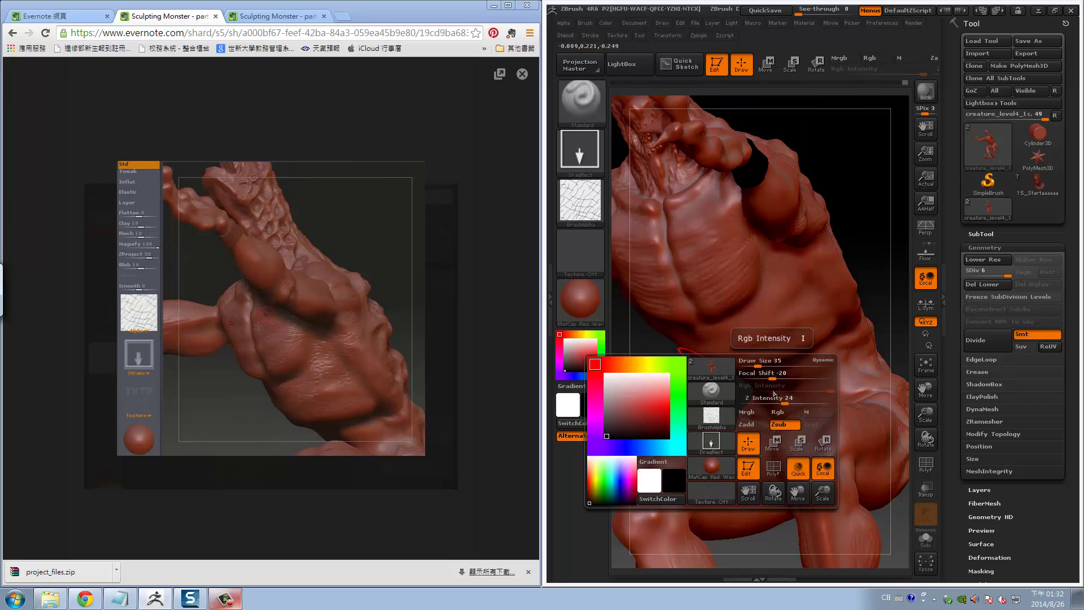
Lower Z Intensity from 24 to 18 and orbit around the torso and arm
{"action": "left_click_drag", "start_coordinate": [790, 401], "coordinate": [786, 401]}
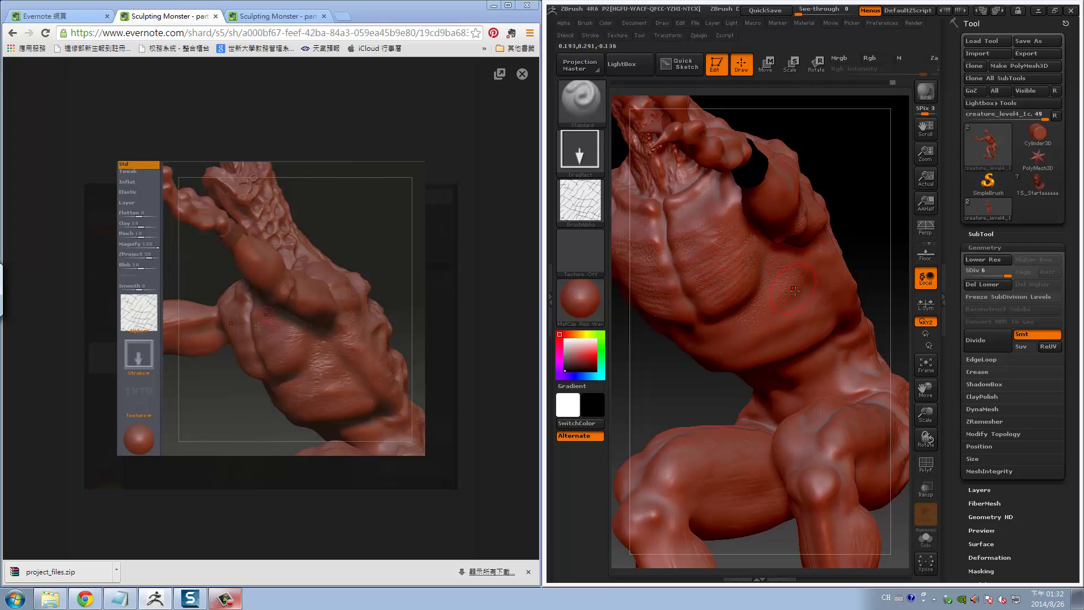
{"action": "left_click_drag", "start_coordinate": [861, 255], "coordinate": [756, 326]}
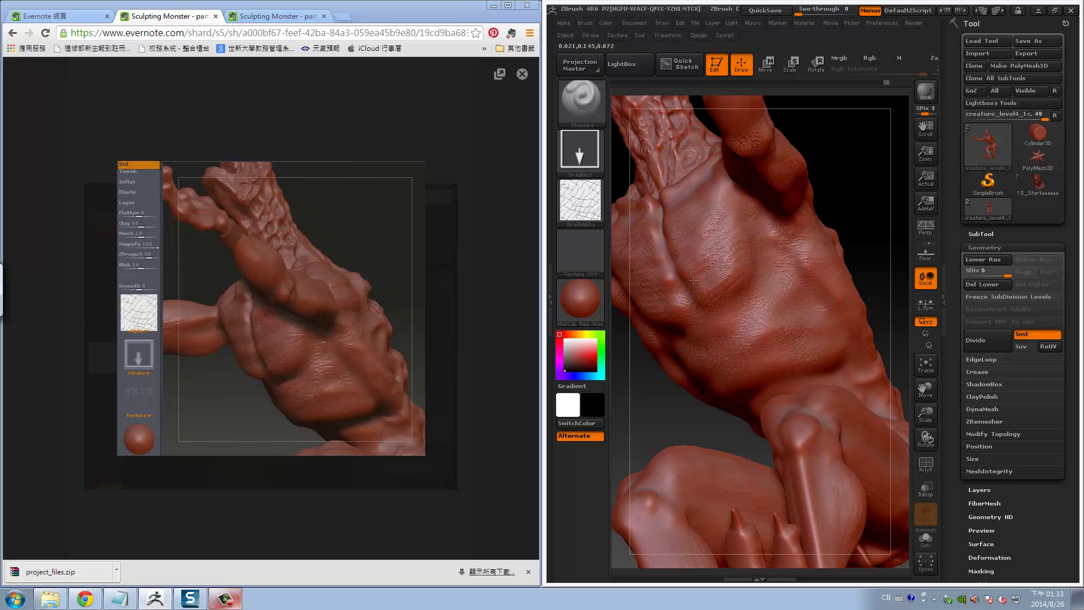
{"action": "mouse_move", "coordinate": [864, 213]}
{"action": "left_mouse_down"}
{"action": "mouse_move", "coordinate": [741, 192]}
{"action": "mouse_move", "coordinate": [730, 327]}
{"action": "left_mouse_up"}
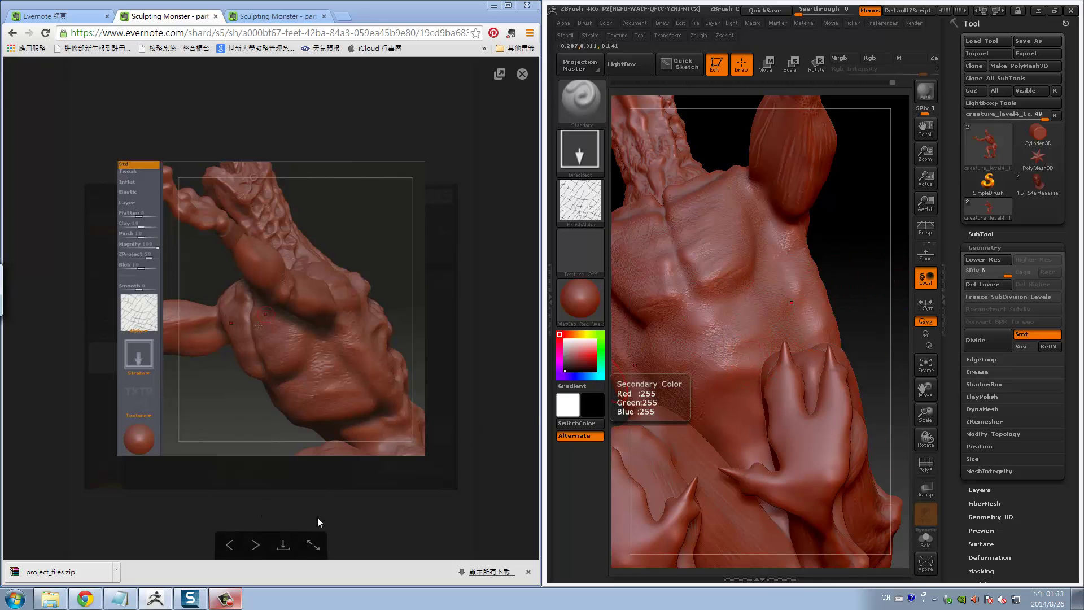
Advance the reference to the arm image, switch the brush to Alpha 07, and orbit to the forearm and hand
{"action": "left_click", "coordinate": [255, 545]}
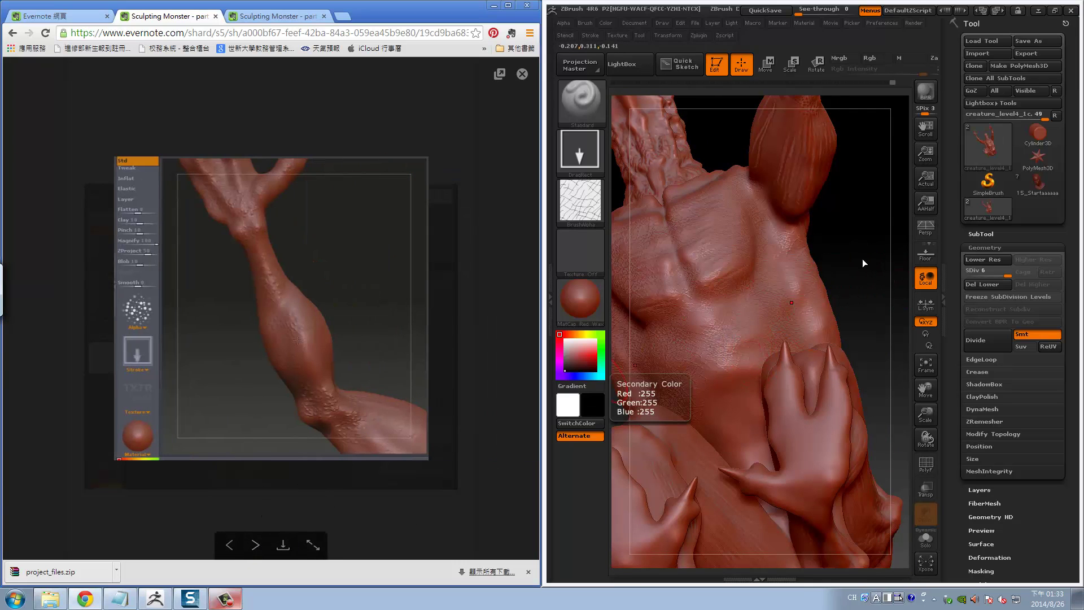
{"action": "left_click", "coordinate": [581, 202]}
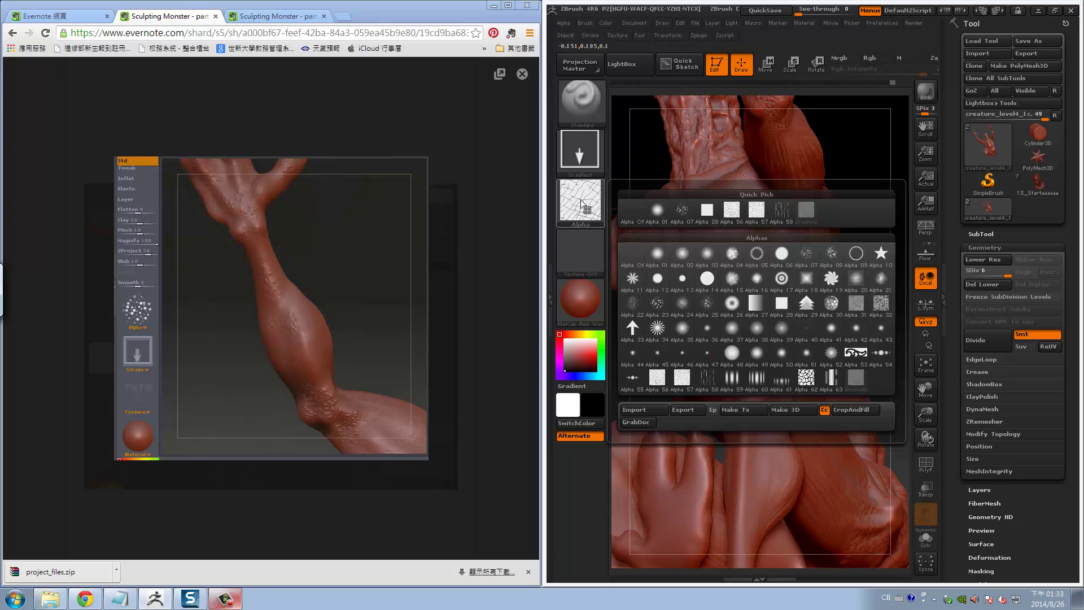
{"action": "left_click", "coordinate": [682, 210]}
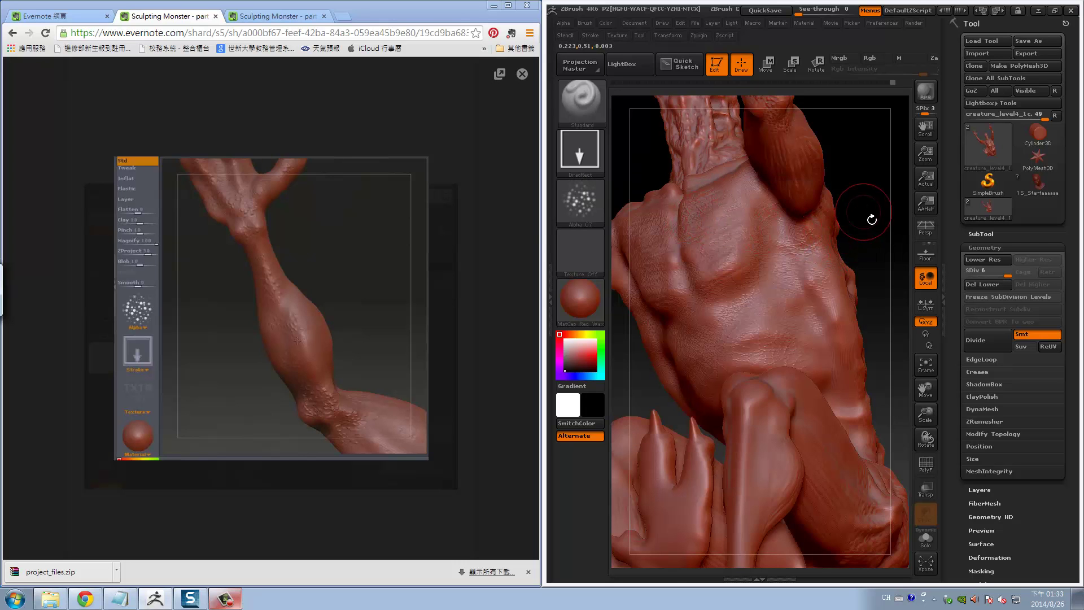
{"action": "left_click_drag", "start_coordinate": [872, 219], "coordinate": [702, 254]}
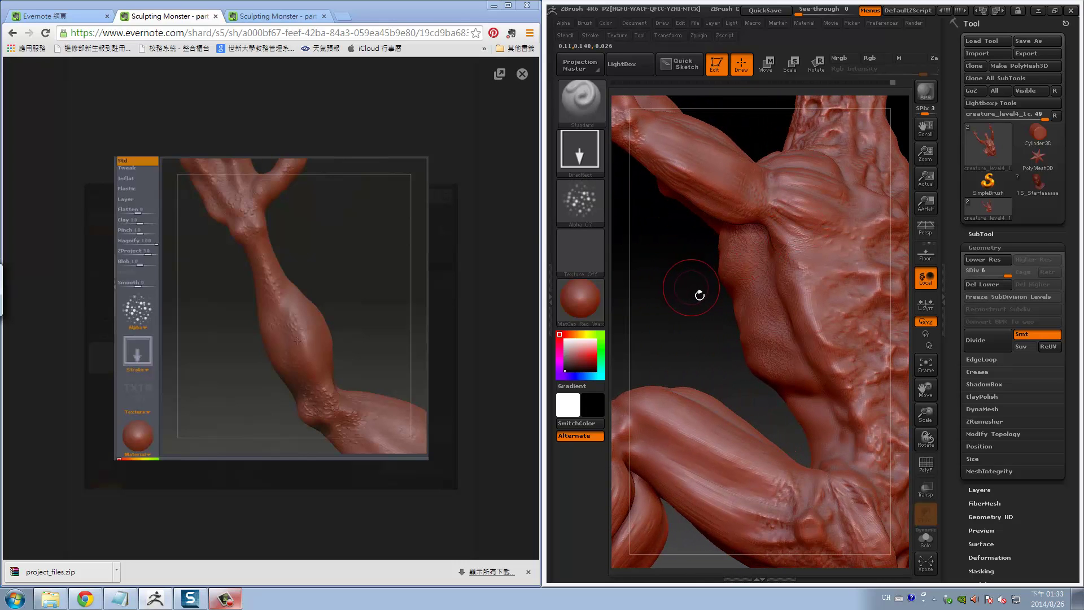
{"action": "left_click_drag", "start_coordinate": [700, 295], "coordinate": [775, 422]}
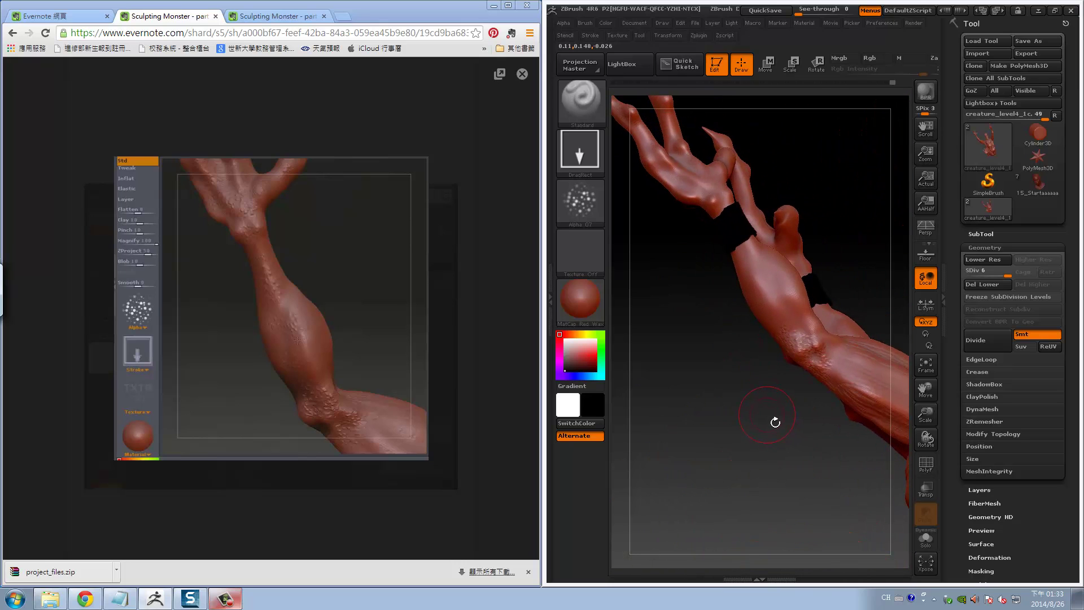
{"action": "left_click_drag", "start_coordinate": [780, 423], "coordinate": [762, 433]}
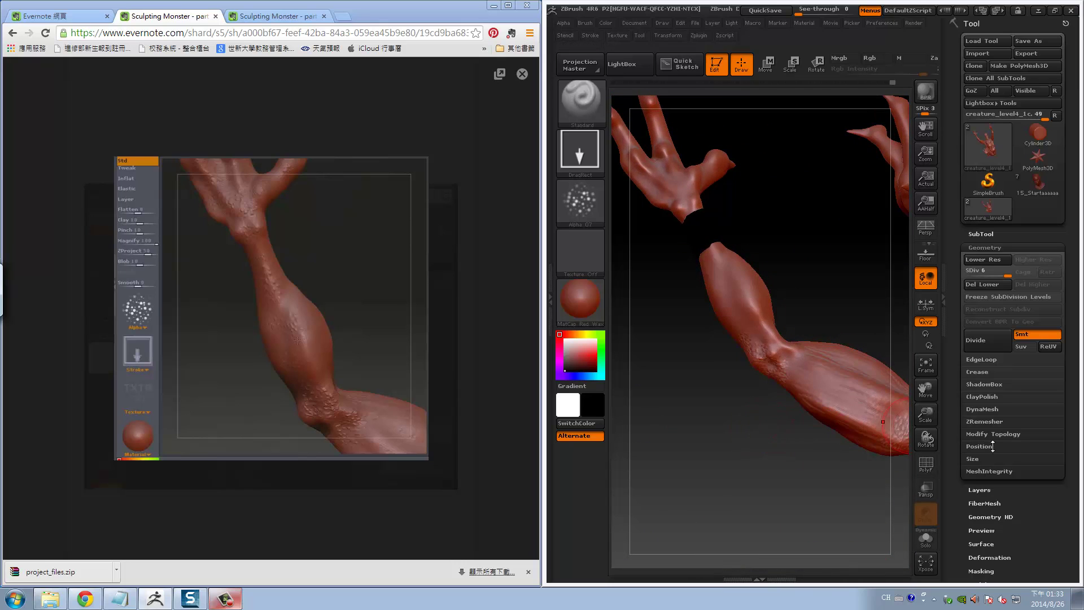
{"action": "mouse_move", "coordinate": [1011, 503]}
{"action": "left_mouse_down"}
{"action": "mouse_move", "coordinate": [1039, 458]}
{"action": "mouse_move", "coordinate": [1031, 407]}
{"action": "left_mouse_up"}
Show the subtool list, inspect the forearm, and scroll the right tray up toward the Tool palette
{"action": "left_click", "coordinate": [1058, 157]}
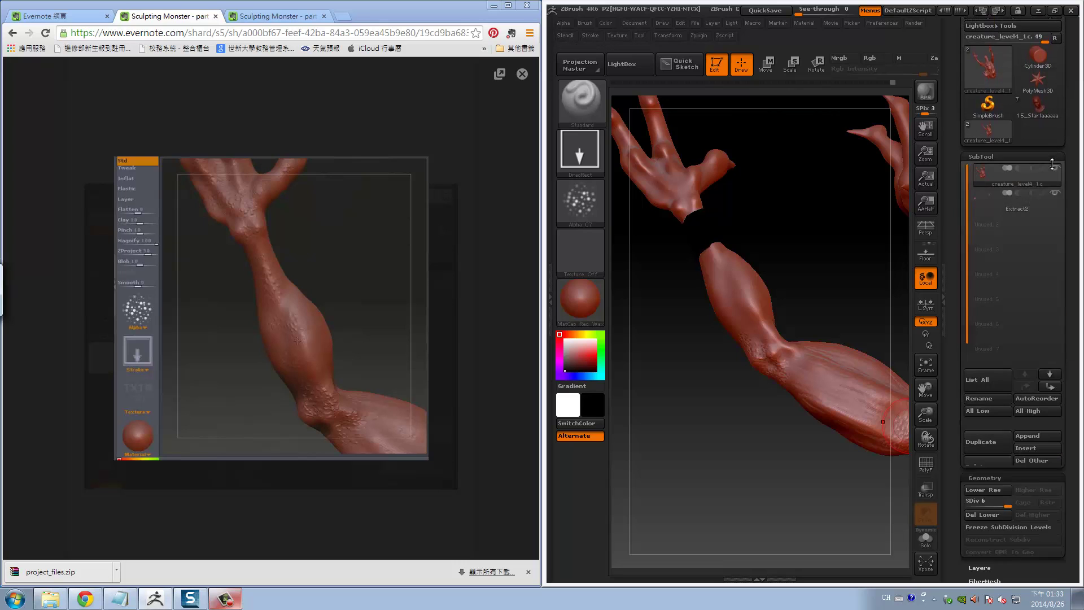
{"action": "key", "text": "ctrl+shift"}
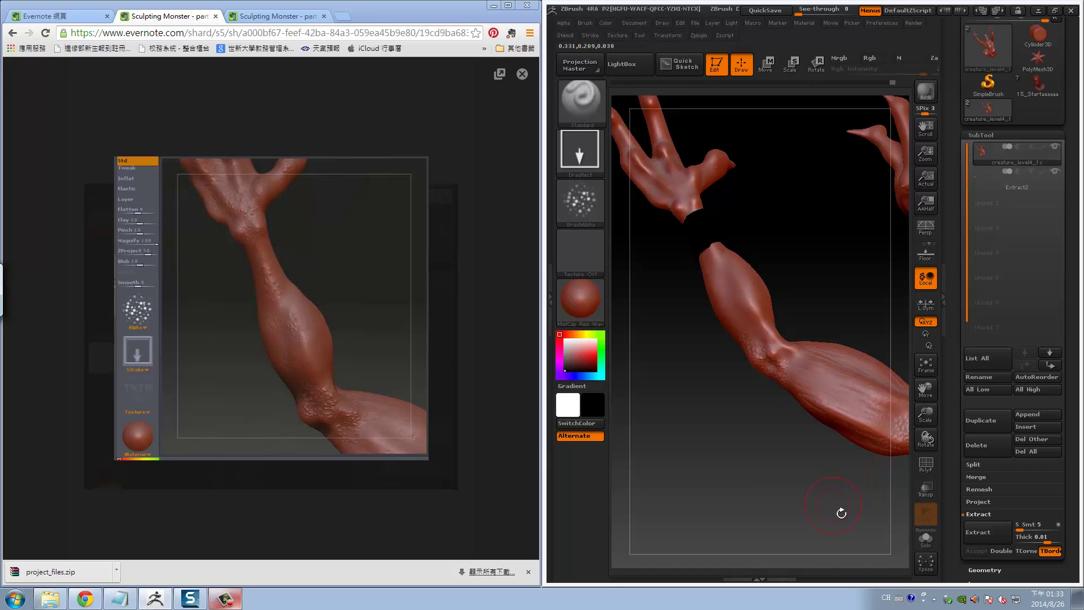
{"action": "key", "text": "ctrl"}
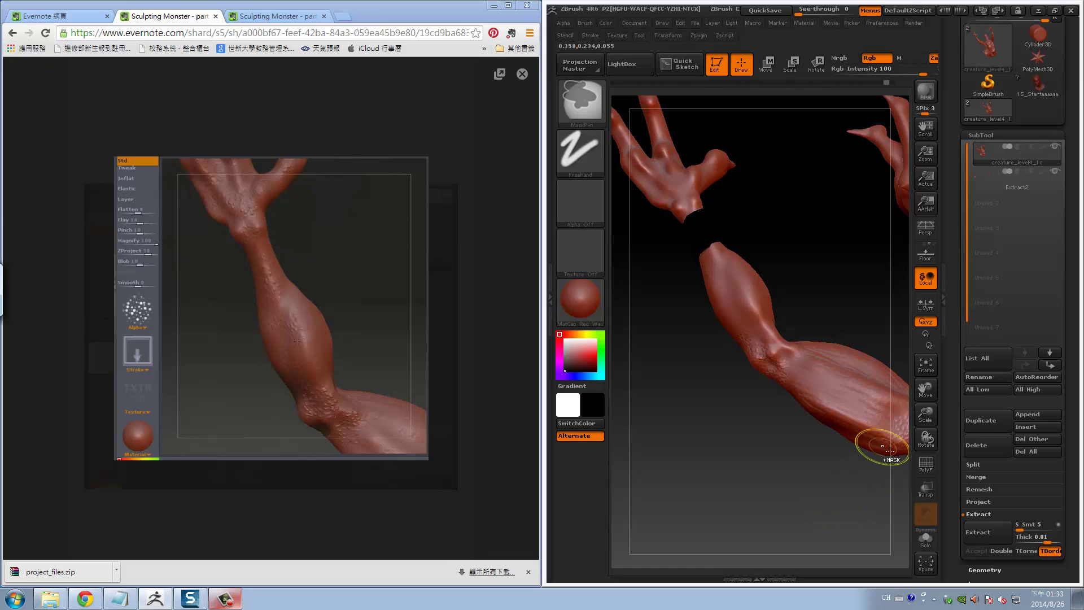
{"action": "key", "text": "ctrl"}
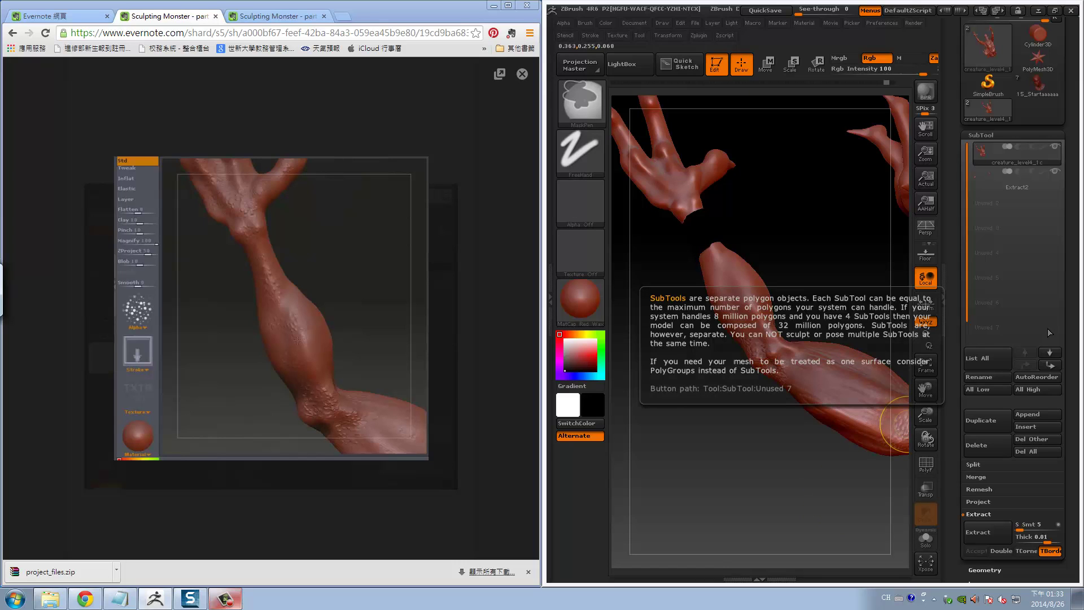
{"action": "left_click_drag", "start_coordinate": [1050, 330], "coordinate": [1066, 417]}
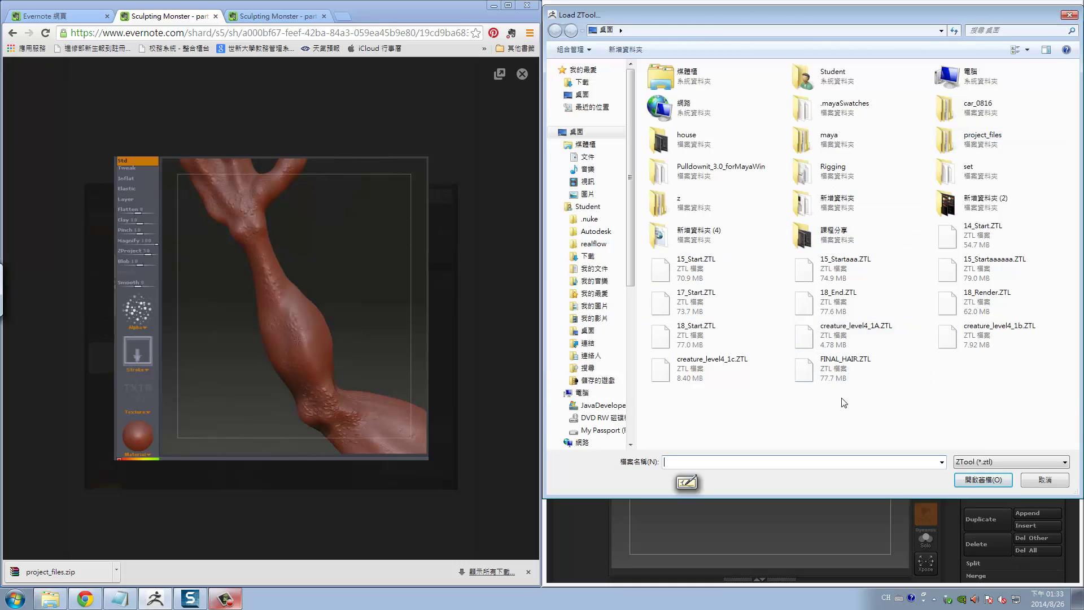
Load creature_level4_1c.ZTL as the tool and start a new document without saving
{"action": "left_click", "coordinate": [768, 369]}
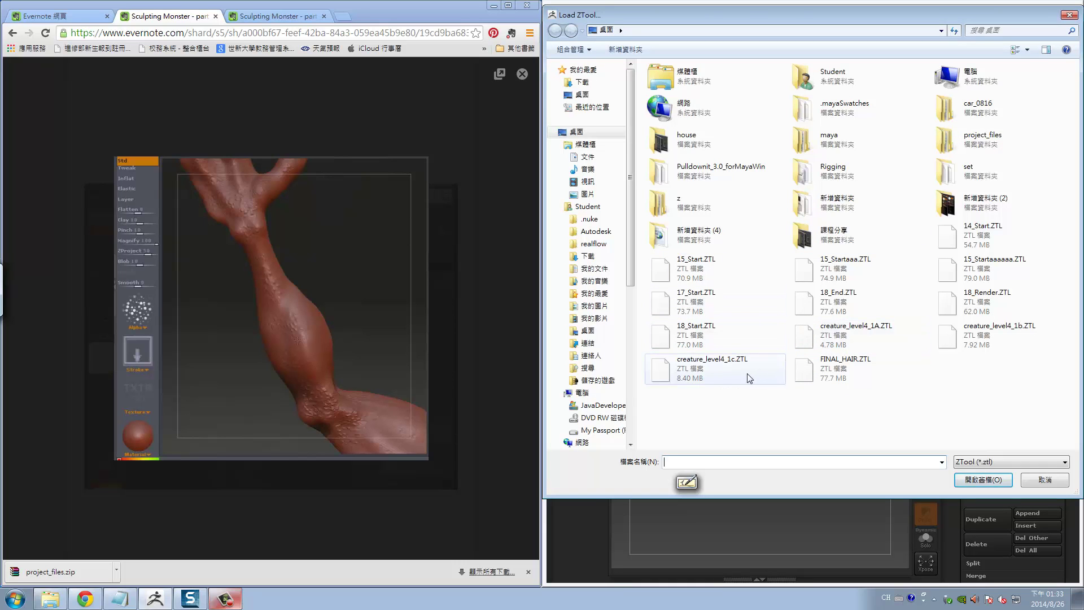
{"action": "left_click", "coordinate": [975, 481]}
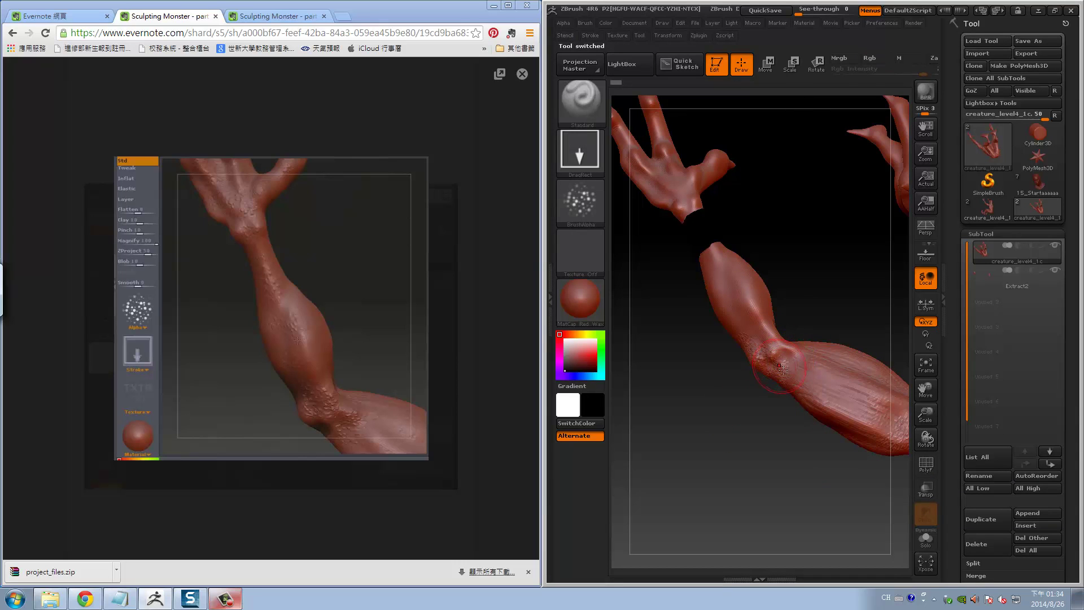
{"action": "left_click", "coordinate": [635, 23]}
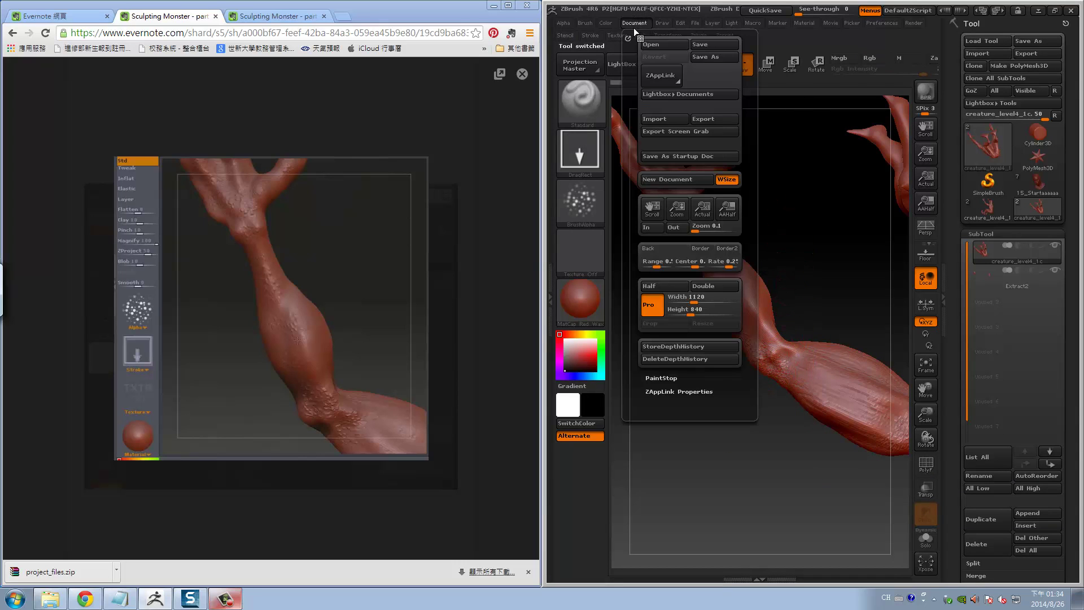
{"action": "left_click", "coordinate": [671, 180]}
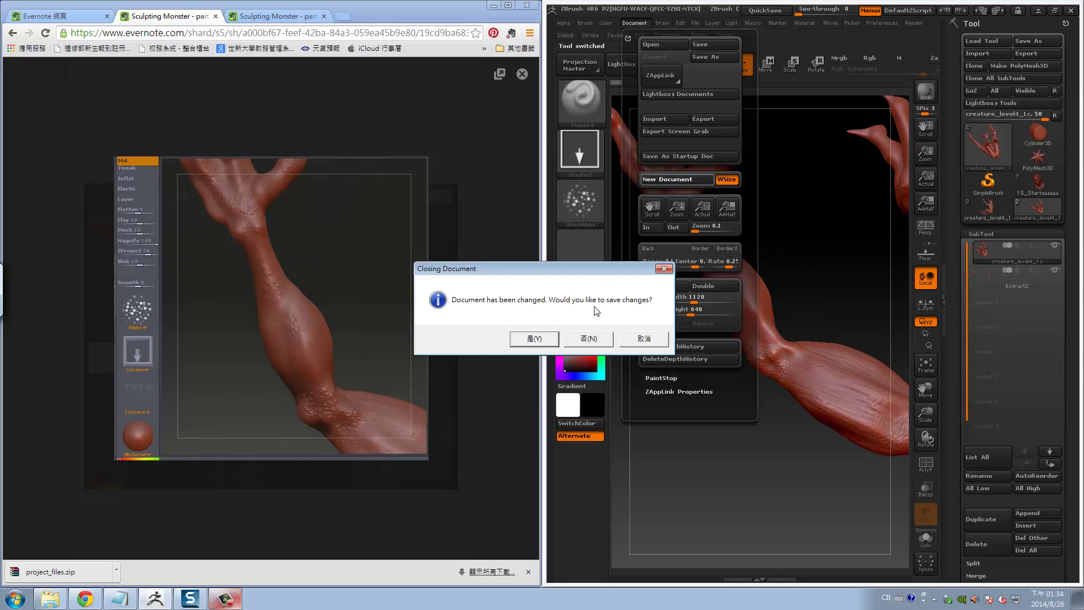
{"action": "left_click", "coordinate": [589, 339]}
Draw the creature onto the new canvas and undo the extra small copies
{"action": "left_click_drag", "start_coordinate": [713, 315], "coordinate": [829, 468]}
{"action": "mouse_move", "coordinate": [849, 383]}
{"action": "left_mouse_down"}
{"action": "mouse_move", "coordinate": [835, 400]}
{"action": "mouse_move", "coordinate": [872, 472]}
{"action": "left_mouse_up"}
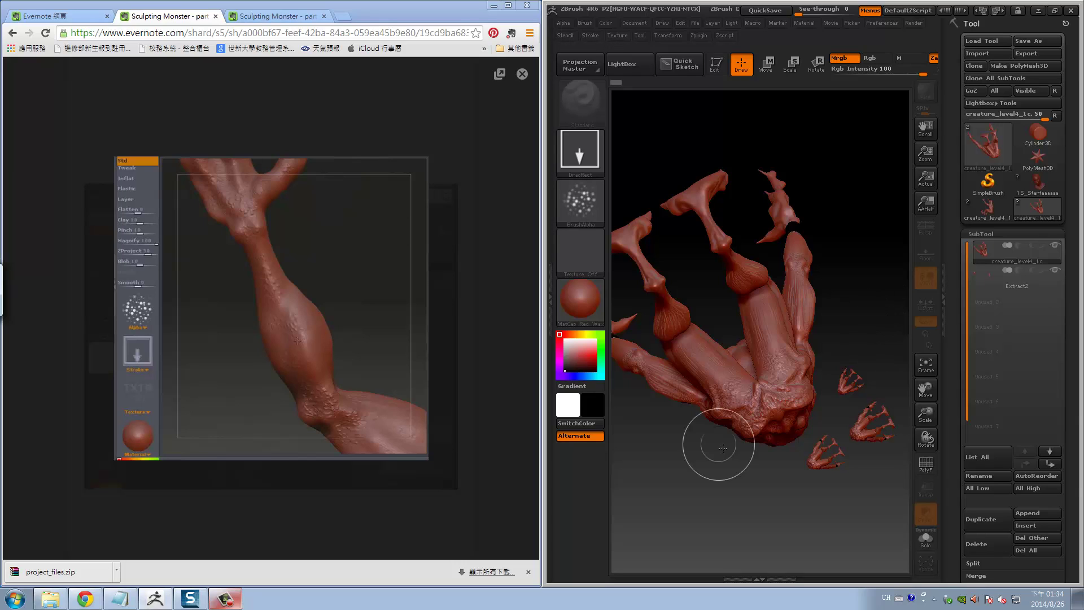
{"action": "key", "text": "ctrl+z"}
Clear the canvas, then load creature_level4_1b.ZTL and draw it onto the canvas
{"action": "key", "text": "ctrl+n"}
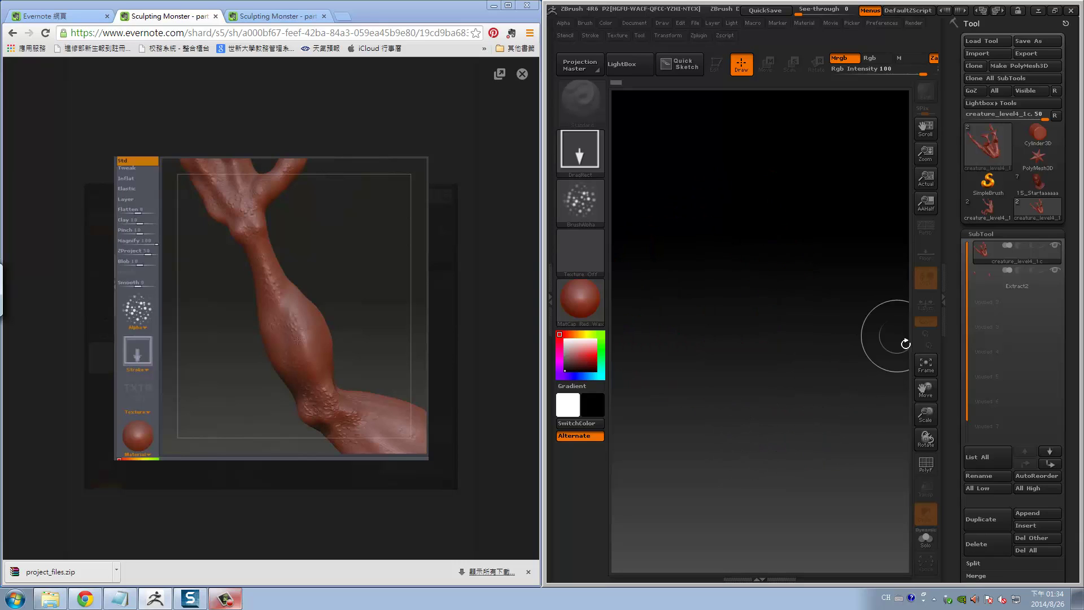
{"action": "left_click", "coordinate": [987, 46]}
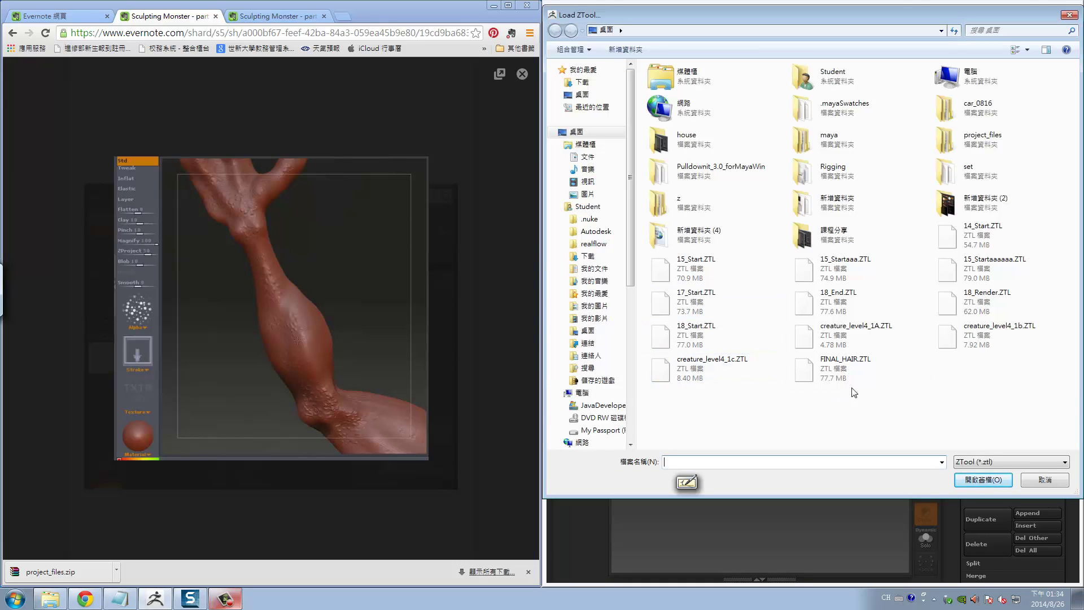
{"action": "left_click", "coordinate": [962, 346]}
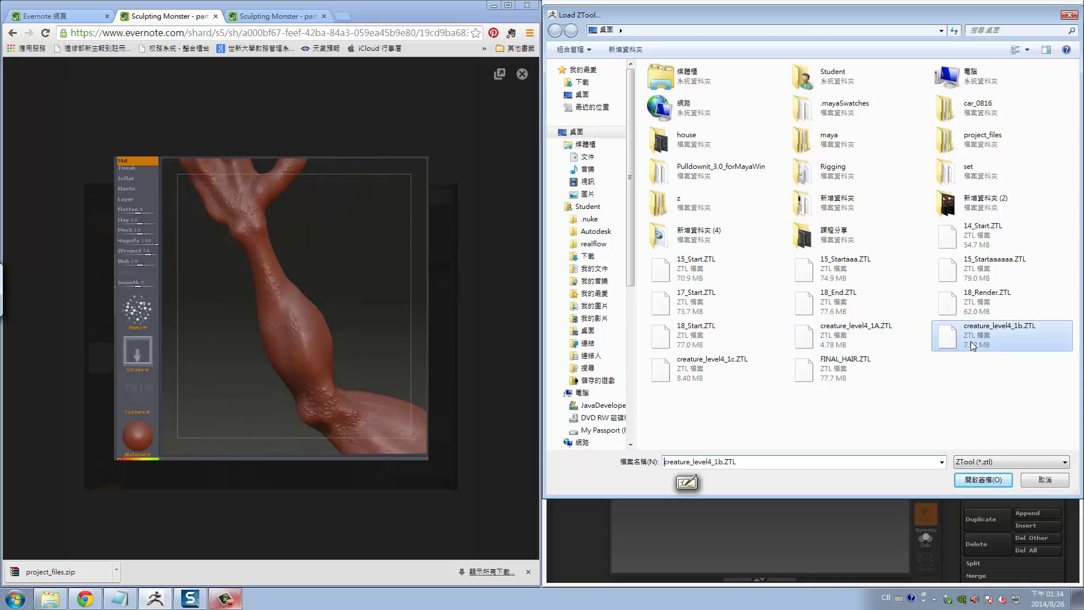
{"action": "left_click", "coordinate": [979, 481]}
{"action": "left_click_drag", "start_coordinate": [768, 364], "coordinate": [787, 469]}
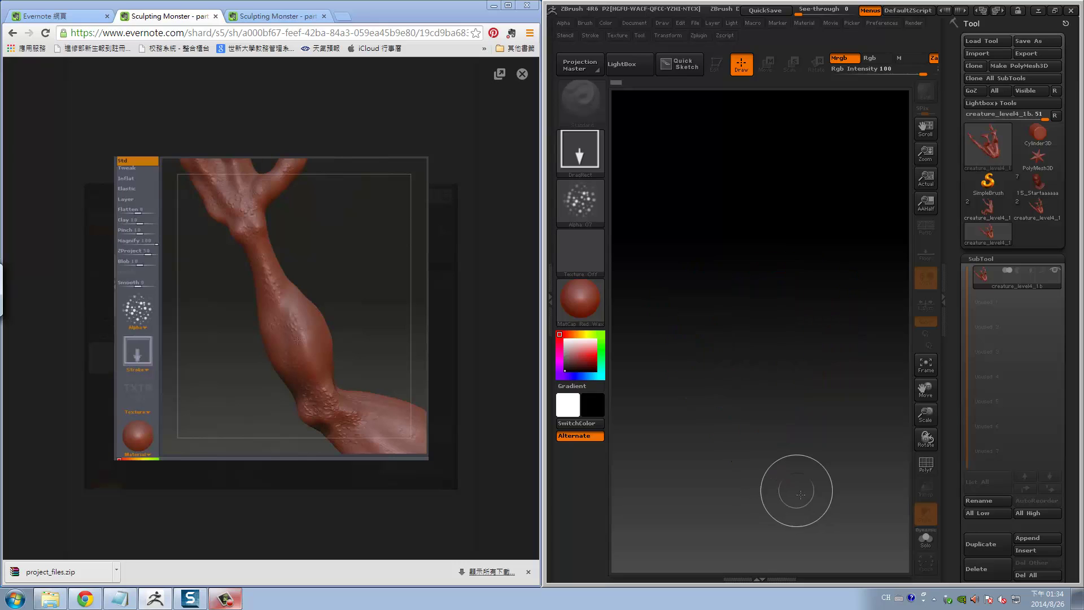
Clear it again, then reload creature_level4_1c.ZTL and draw it onto the canvas
{"action": "key", "text": "ctrl+n"}
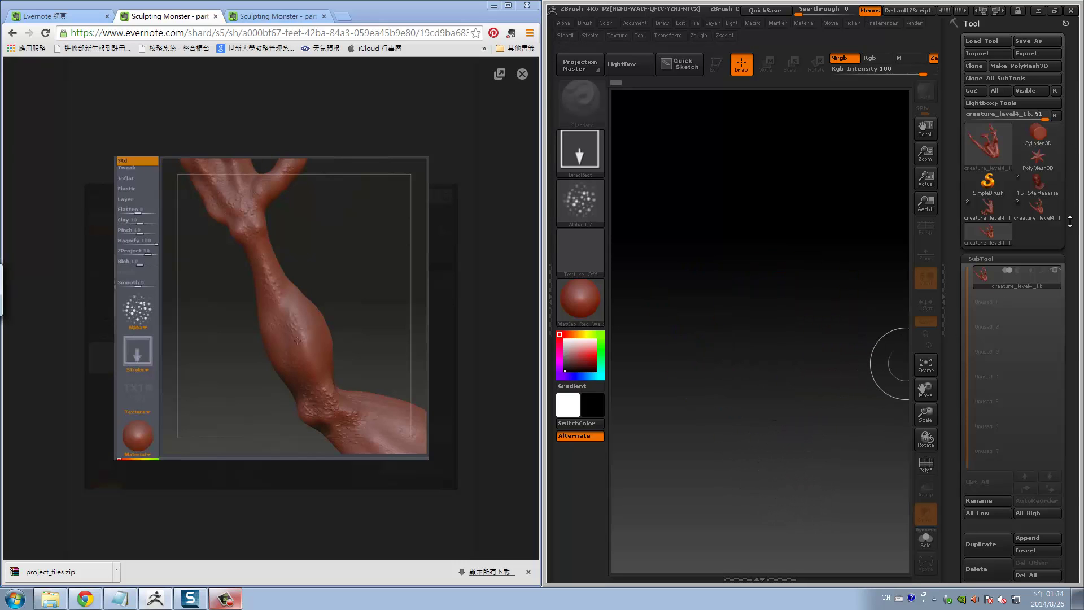
{"action": "left_click", "coordinate": [995, 42]}
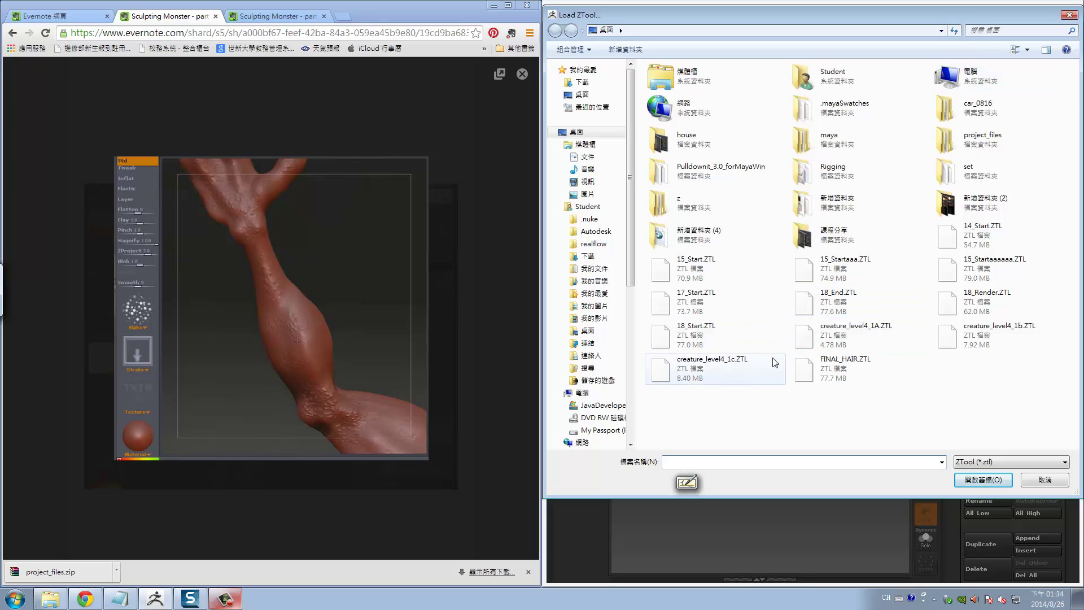
{"action": "left_click", "coordinate": [720, 371]}
{"action": "left_click", "coordinate": [983, 479]}
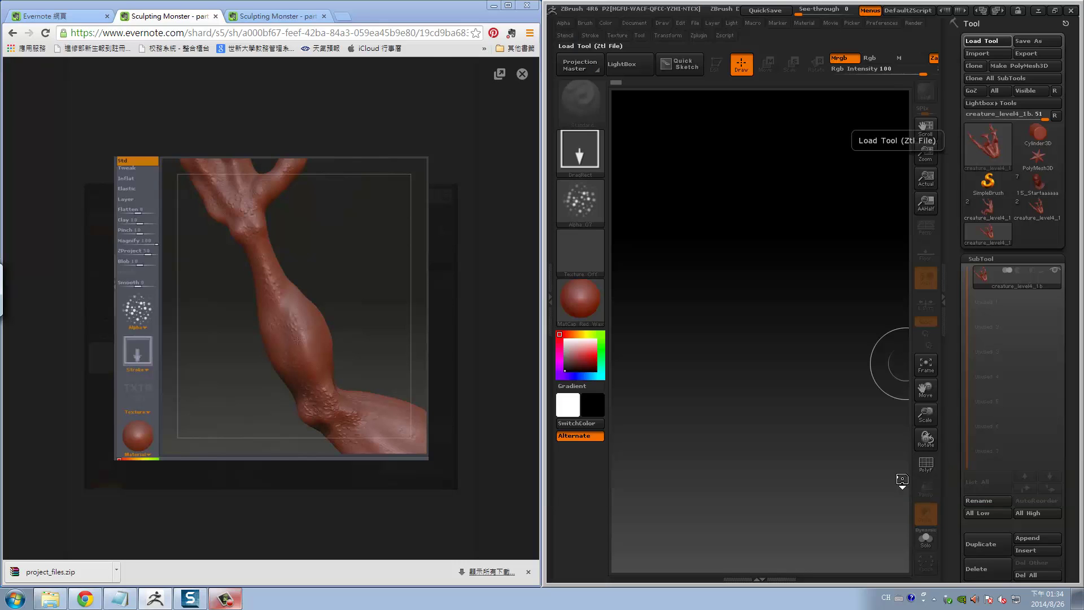
{"action": "left_click_drag", "start_coordinate": [792, 354], "coordinate": [834, 349]}
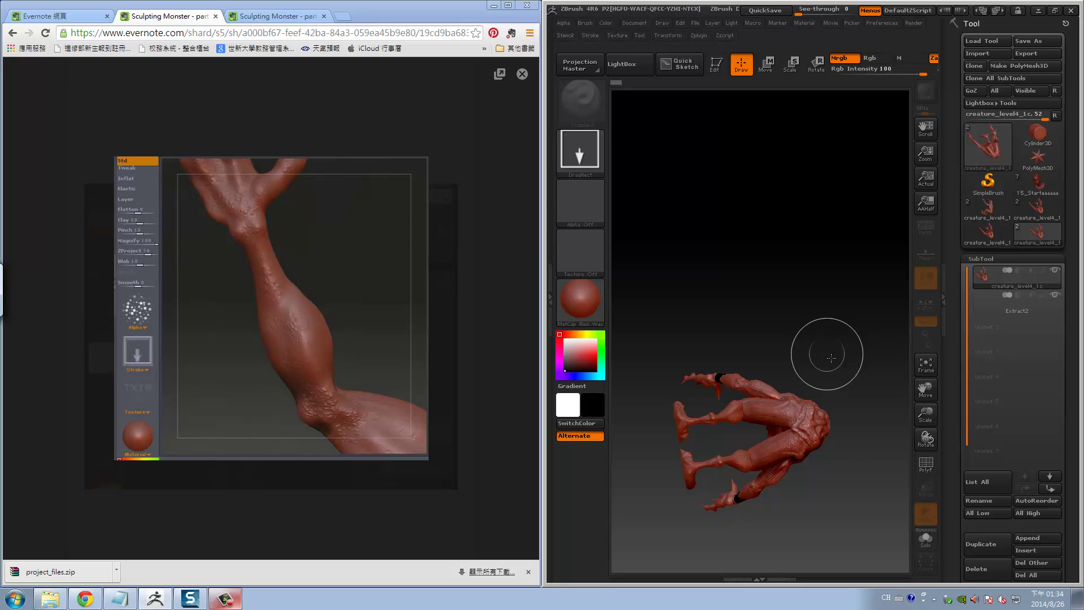
Enter Edit mode, turn the creature to an upright side view, and hide the Extract2 subtool
{"action": "key", "text": "t"}
{"action": "left_click_drag", "start_coordinate": [828, 333], "coordinate": [846, 386]}
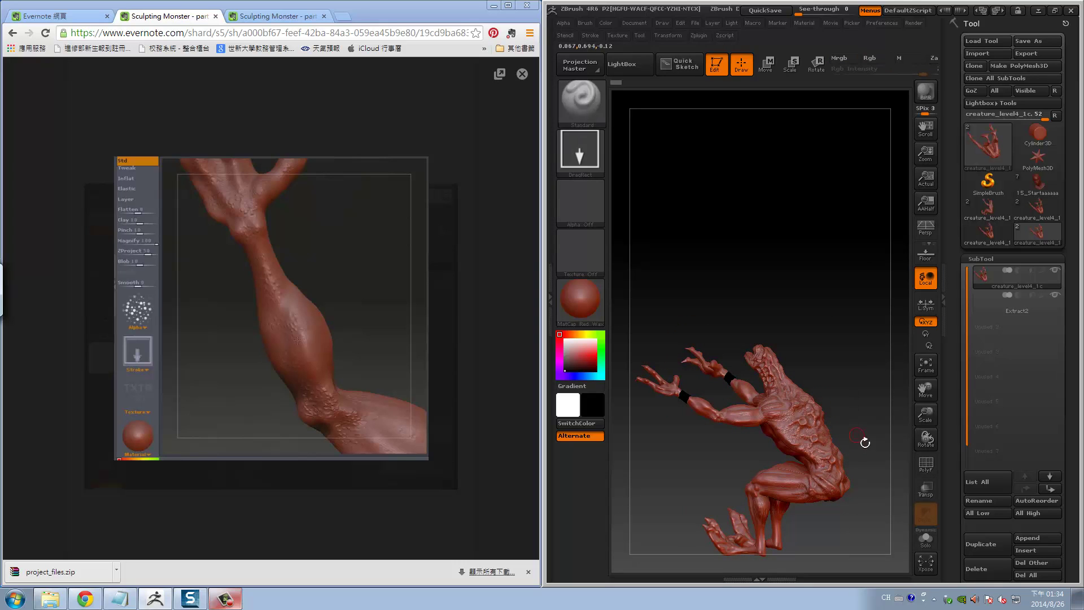
{"action": "key", "text": "ctrl"}
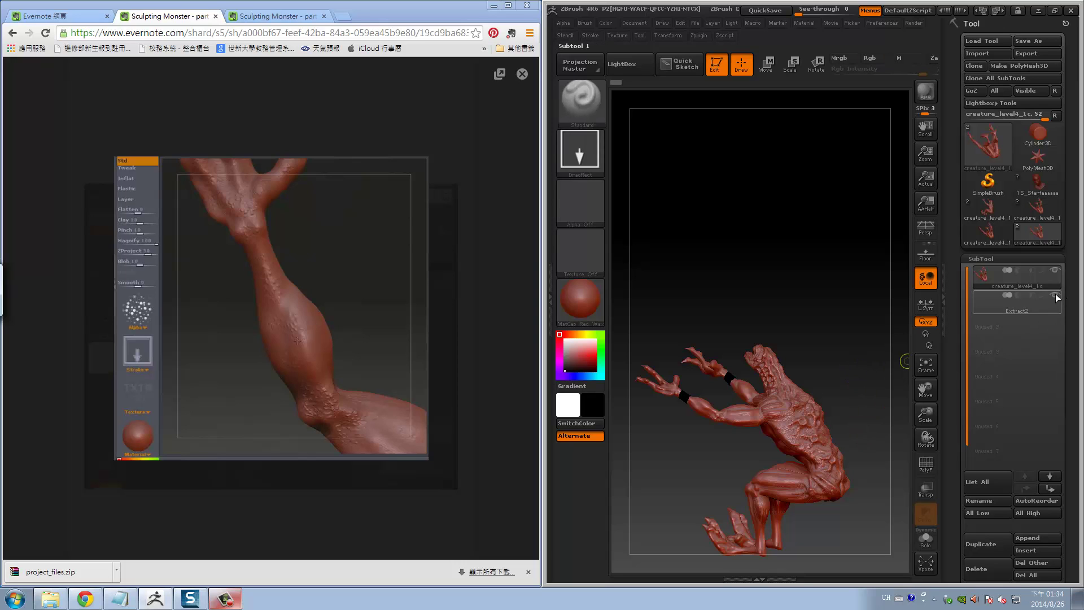
{"action": "left_click", "coordinate": [1055, 295]}
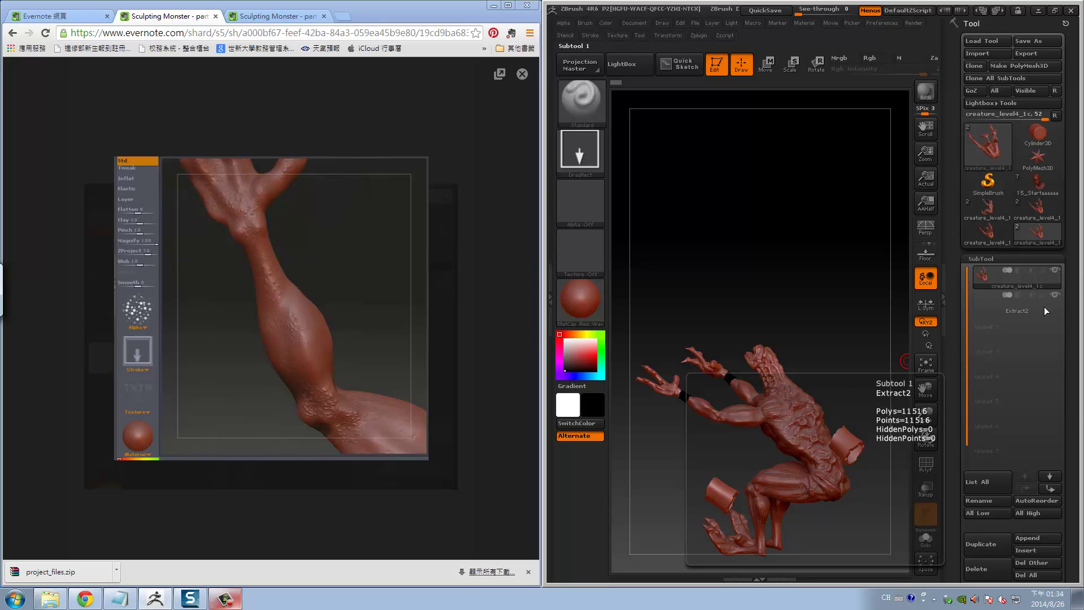
{"action": "left_click", "coordinate": [1053, 296]}
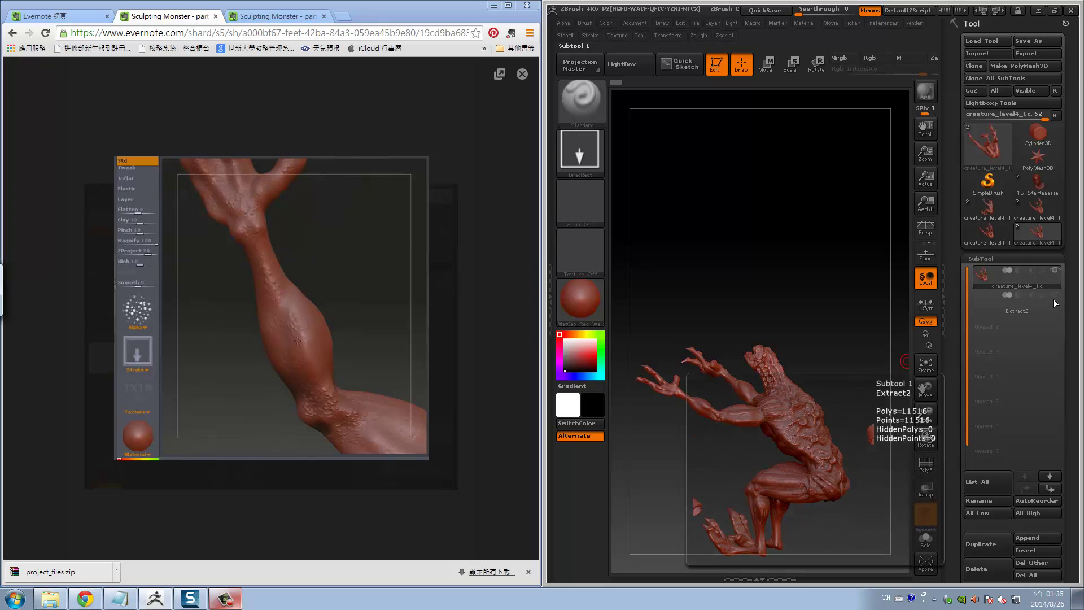
{"action": "left_click", "coordinate": [1052, 298]}
{"action": "left_click", "coordinate": [1052, 298]}
{"action": "left_click", "coordinate": [1052, 299]}
{"action": "left_click", "coordinate": [1052, 298]}
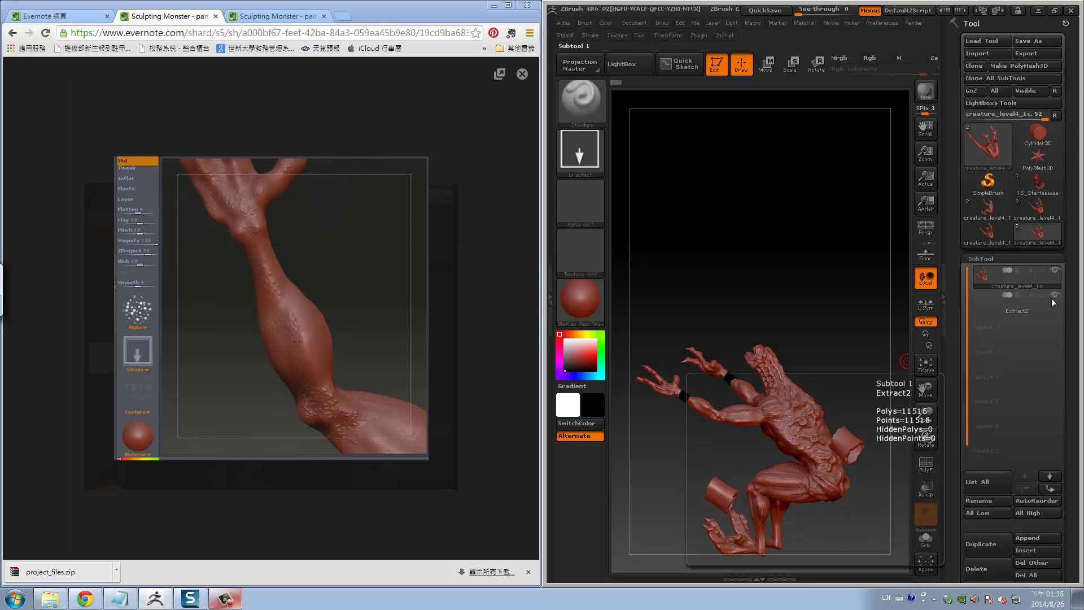
Zoom in close on the creature's arm and set the brush alpha to Alpha 07
{"action": "left_click_drag", "start_coordinate": [856, 347], "coordinate": [830, 350]}
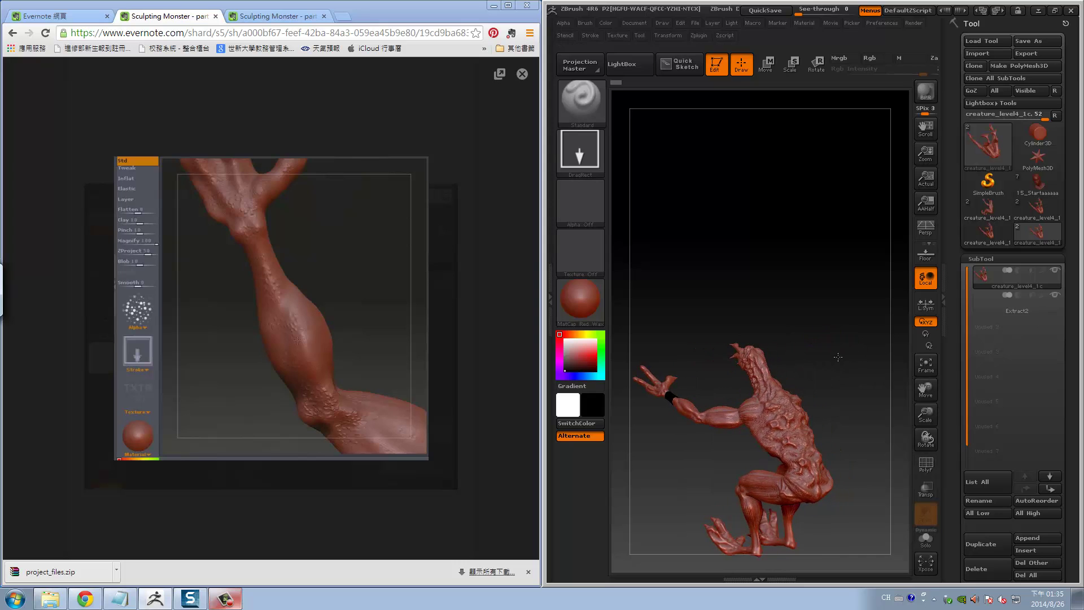
{"action": "left_click", "coordinate": [1056, 297]}
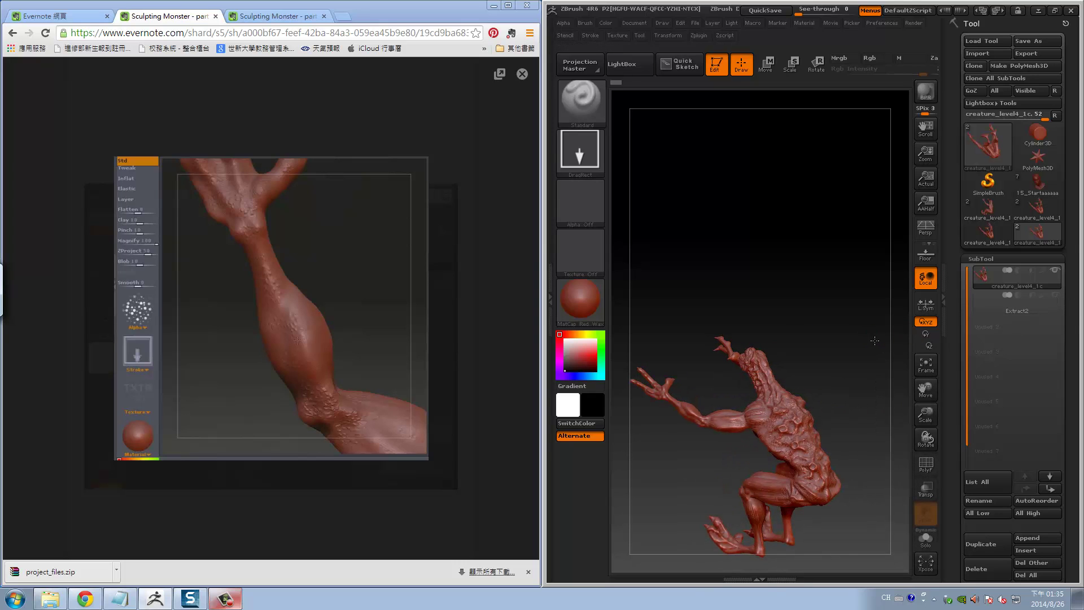
{"action": "mouse_move", "coordinate": [897, 348]}
{"action": "left_mouse_down"}
{"action": "mouse_move", "coordinate": [863, 303]}
{"action": "mouse_move", "coordinate": [868, 402]}
{"action": "left_mouse_up"}
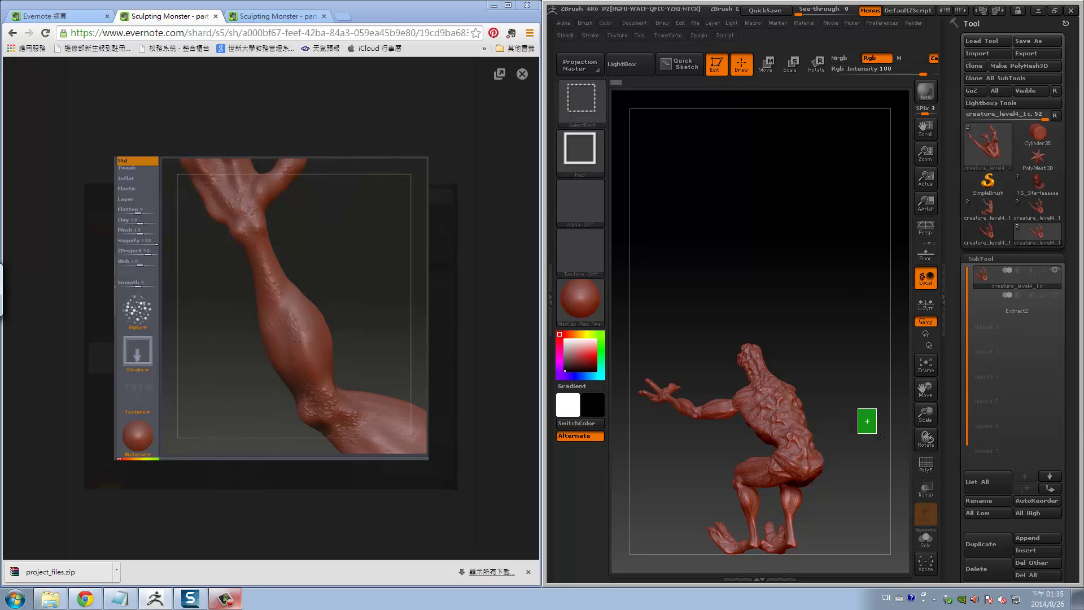
{"action": "mouse_move", "coordinate": [874, 448]}
{"action": "left_mouse_down"}
{"action": "mouse_move", "coordinate": [939, 574]}
{"action": "mouse_move", "coordinate": [740, 399]}
{"action": "mouse_move", "coordinate": [715, 466]}
{"action": "mouse_move", "coordinate": [777, 464]}
{"action": "mouse_move", "coordinate": [751, 481]}
{"action": "mouse_move", "coordinate": [793, 462]}
{"action": "mouse_move", "coordinate": [779, 468]}
{"action": "left_mouse_up"}
{"action": "left_click", "coordinate": [590, 204]}
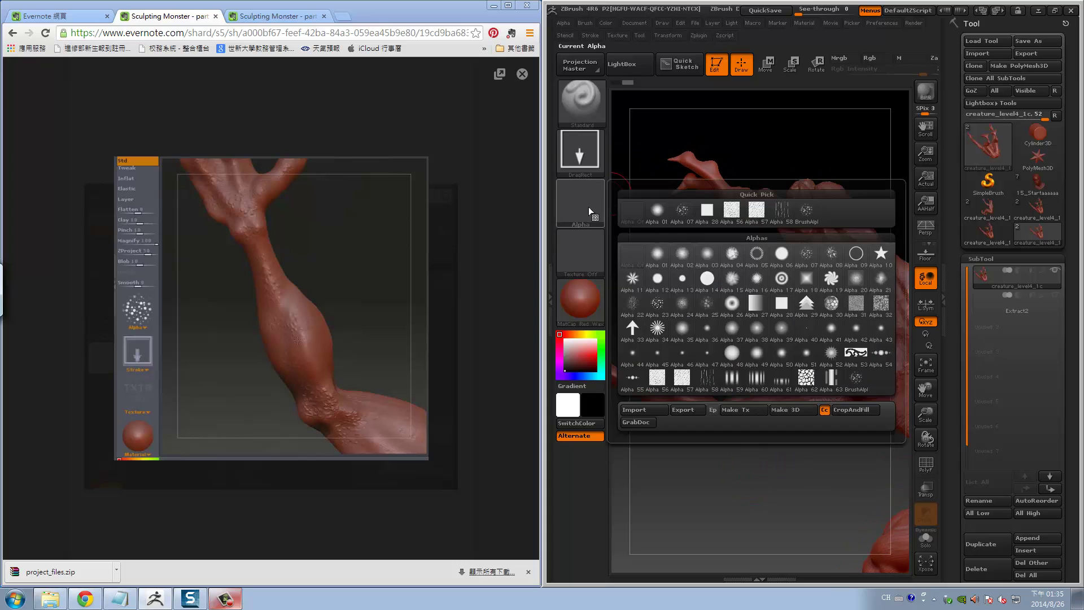
{"action": "left_click", "coordinate": [680, 221]}
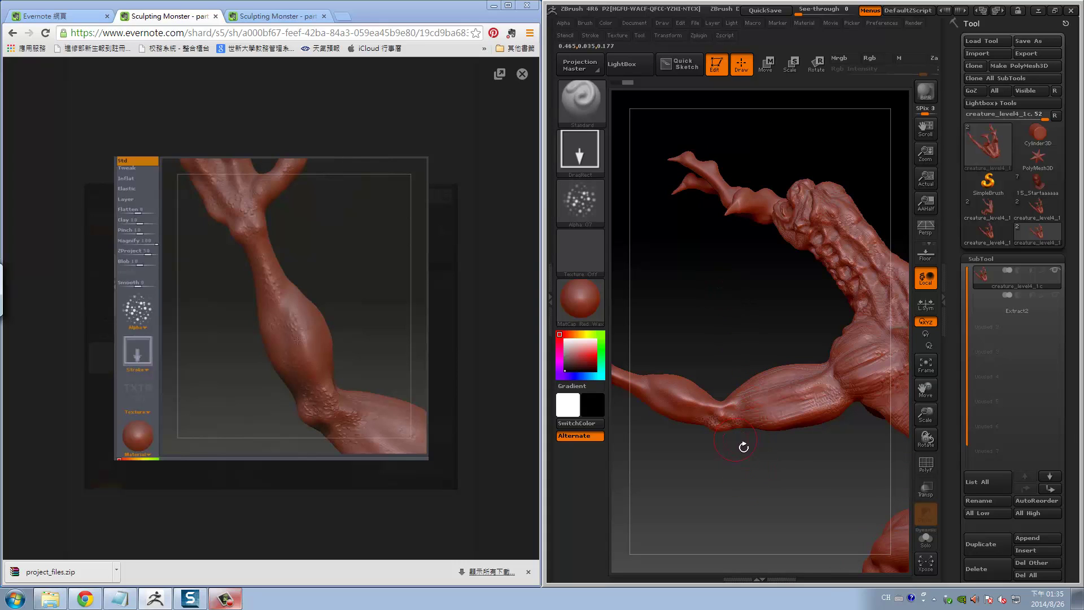
Stamp bumpy skin texture along the forearm, undoing and redoing a stroke
{"action": "mouse_move", "coordinate": [699, 397]}
{"action": "left_mouse_down"}
{"action": "mouse_move", "coordinate": [658, 385]}
{"action": "mouse_move", "coordinate": [698, 408]}
{"action": "left_mouse_up"}
{"action": "key", "text": "ctrl"}
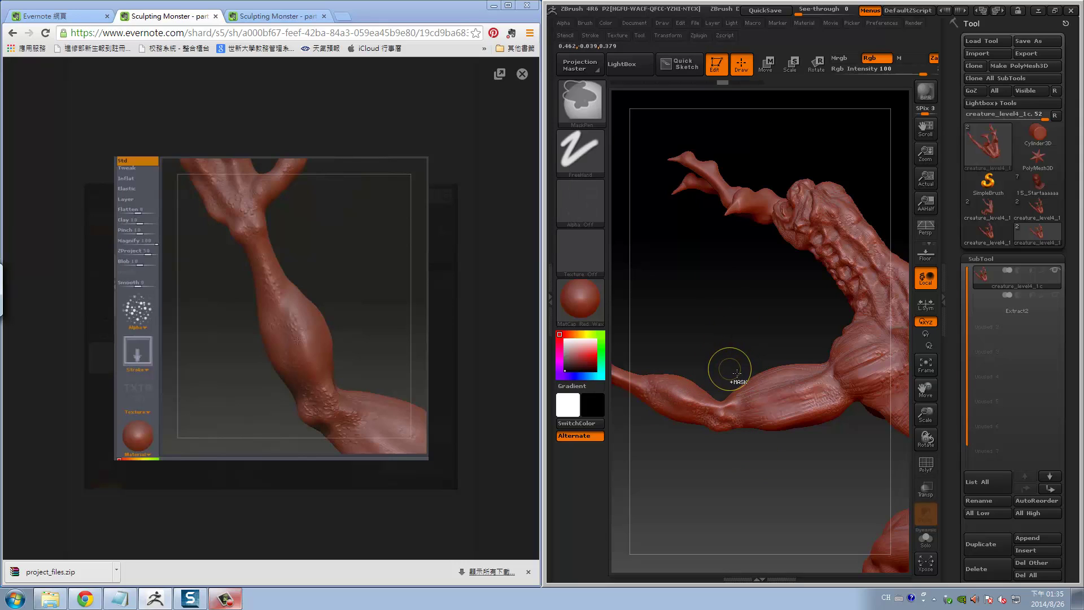
{"action": "key", "text": "ctrl+z"}
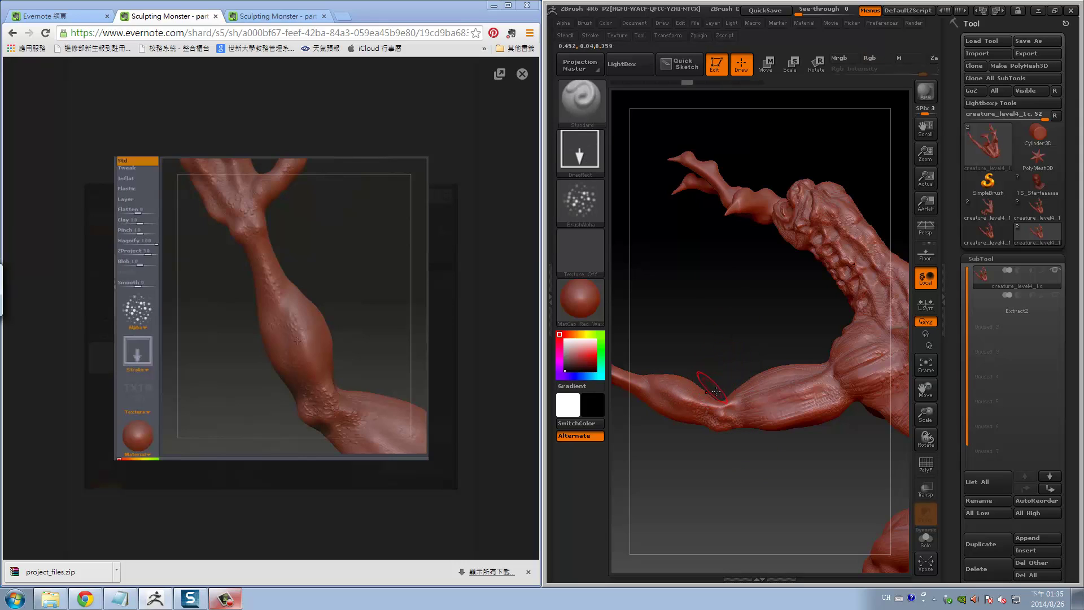
{"action": "left_click_drag", "start_coordinate": [672, 406], "coordinate": [675, 381]}
{"action": "key", "text": "ctrl+shift+z"}
Add a small texture stroke on a finger, then compare the hand with the Evernote reference
{"action": "mouse_move", "coordinate": [733, 459]}
{"action": "left_mouse_down"}
{"action": "mouse_move", "coordinate": [733, 395]}
{"action": "mouse_move", "coordinate": [699, 379]}
{"action": "mouse_move", "coordinate": [660, 390]}
{"action": "left_mouse_up"}
{"action": "key", "text": "ctrl+z"}
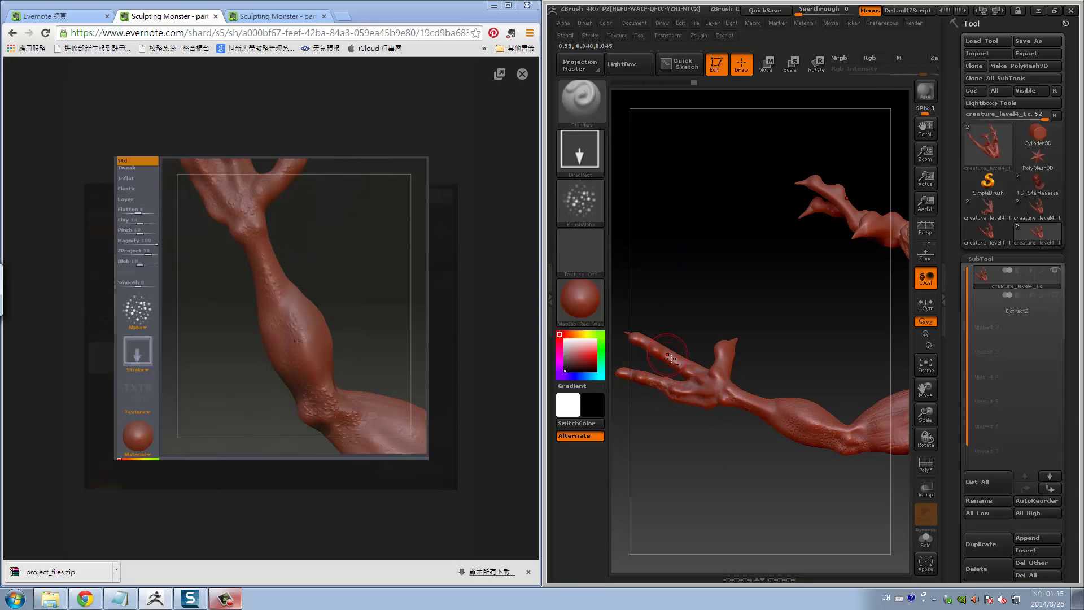
{"action": "mouse_move", "coordinate": [664, 350]}
{"action": "left_mouse_down"}
{"action": "mouse_move", "coordinate": [674, 364]}
{"action": "mouse_move", "coordinate": [686, 354]}
{"action": "left_mouse_up"}
{"action": "mouse_move", "coordinate": [819, 434]}
{"action": "left_mouse_down"}
{"action": "mouse_move", "coordinate": [860, 437]}
{"action": "mouse_move", "coordinate": [913, 493]}
{"action": "left_mouse_up"}
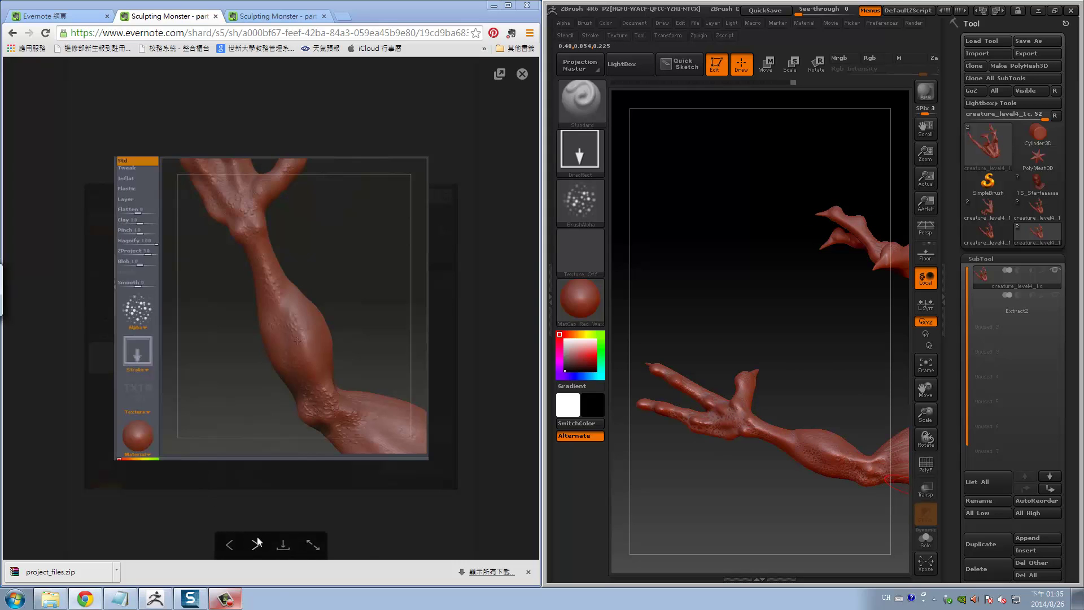
{"action": "left_click", "coordinate": [259, 542]}
Advance the reference image and orbit the model to compare the torso, thighs and lower legs
{"action": "left_click", "coordinate": [255, 545]}
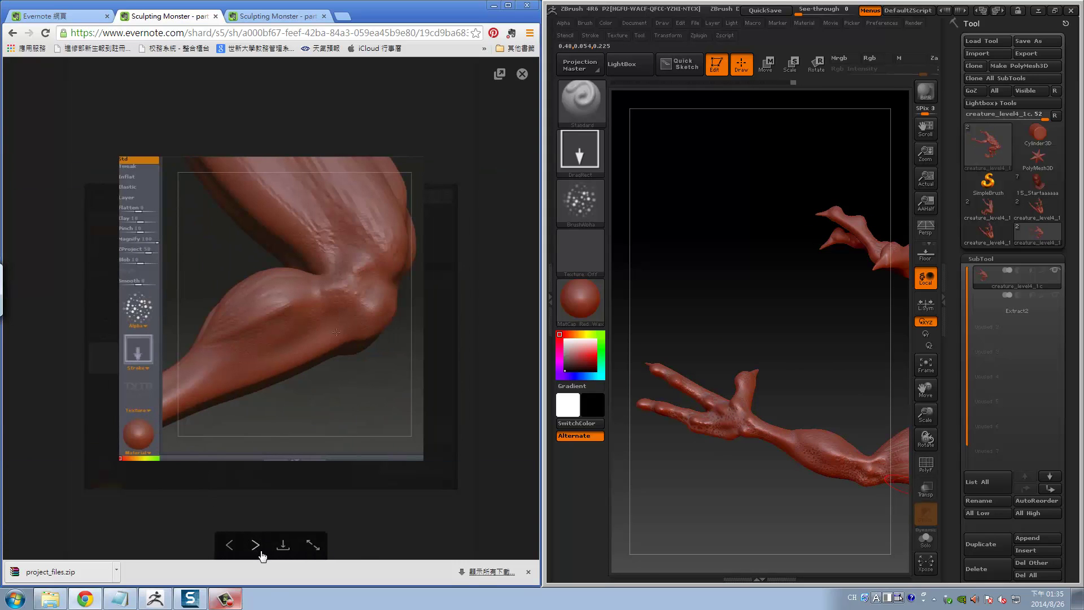
{"action": "mouse_move", "coordinate": [697, 516]}
{"action": "left_mouse_down"}
{"action": "mouse_move", "coordinate": [741, 496]}
{"action": "mouse_move", "coordinate": [851, 372]}
{"action": "left_mouse_up"}
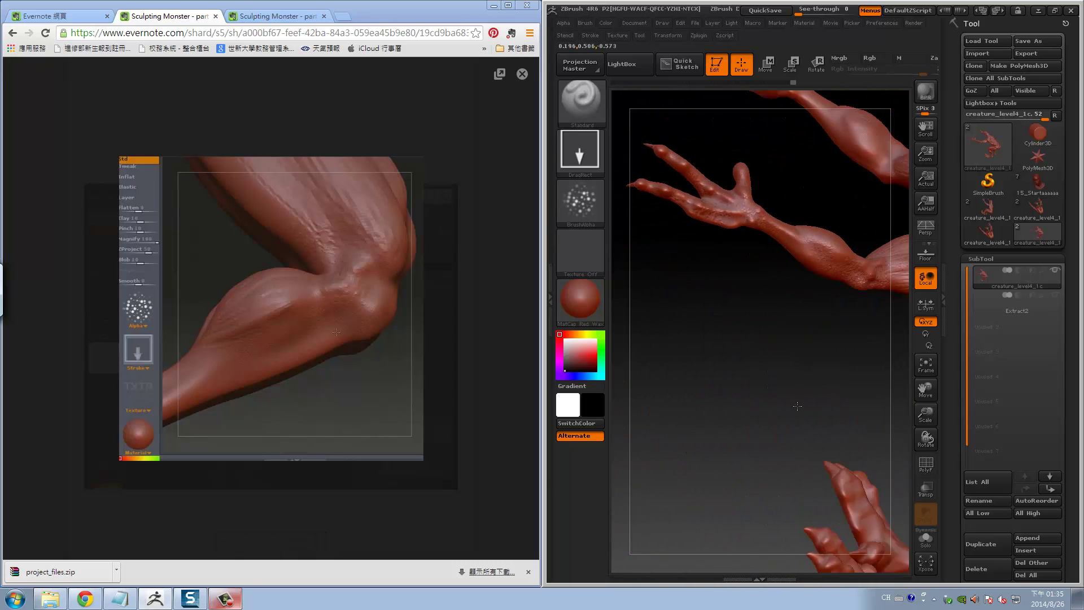
{"action": "mouse_move", "coordinate": [852, 372]}
{"action": "left_mouse_down"}
{"action": "mouse_move", "coordinate": [642, 328]}
{"action": "mouse_move", "coordinate": [852, 476]}
{"action": "mouse_move", "coordinate": [748, 402]}
{"action": "left_mouse_up"}
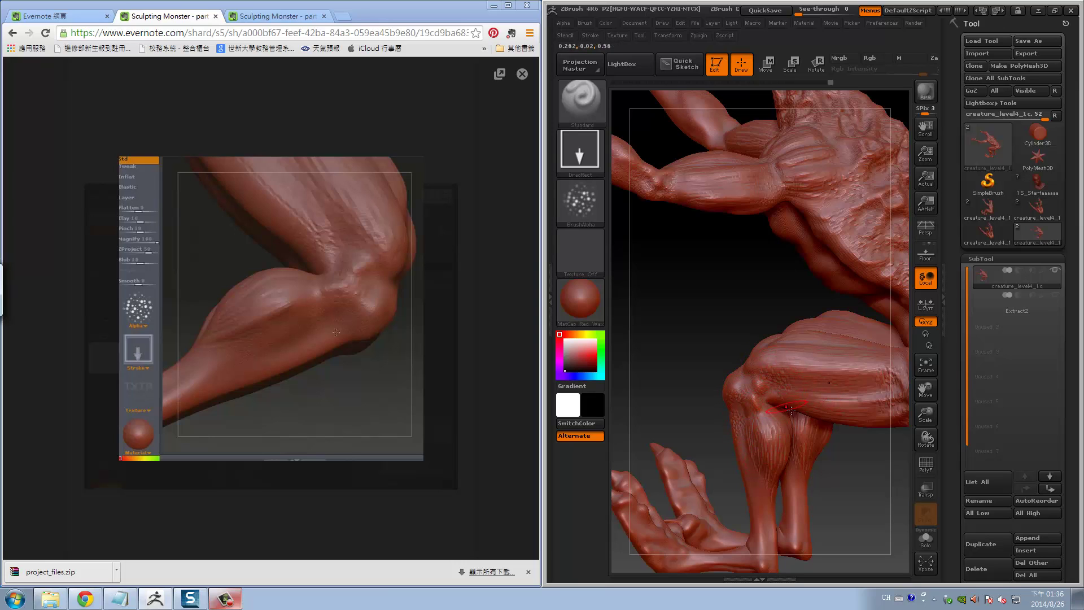
{"action": "key", "text": "ctrl"}
{"action": "left_click_drag", "start_coordinate": [761, 357], "coordinate": [767, 379]}
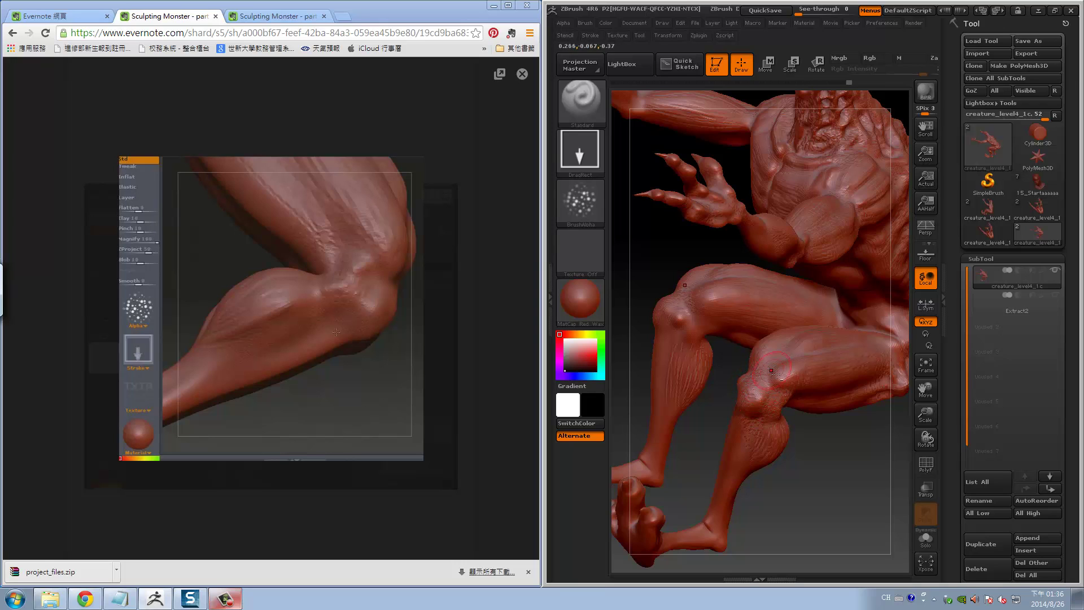
{"action": "mouse_move", "coordinate": [271, 322]}
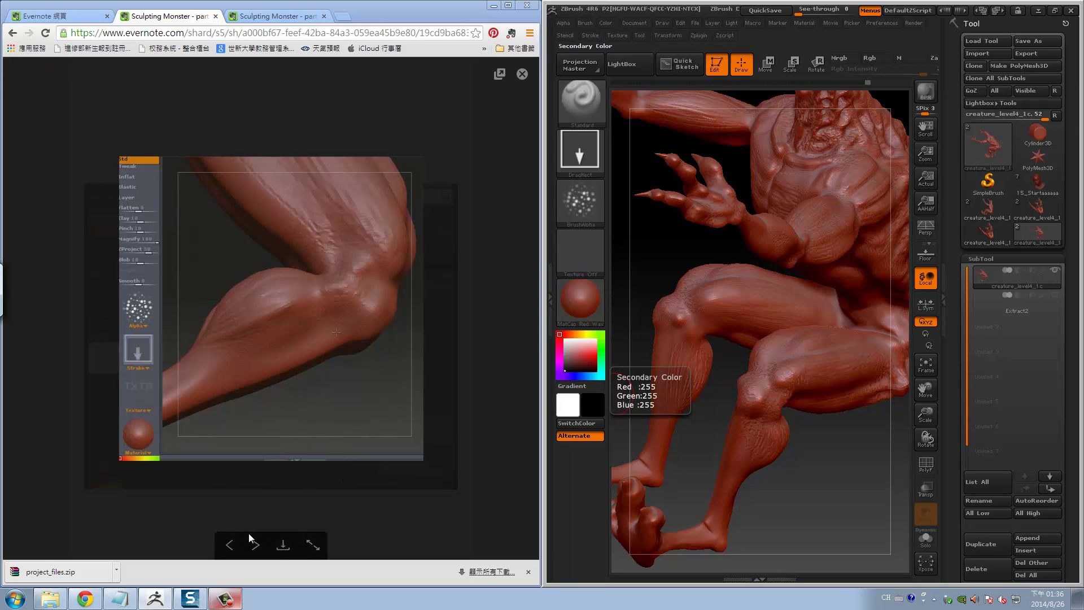
Step the reference through leg close-ups to the clawed-feet image while orbiting to the feet
{"action": "left_click", "coordinate": [255, 545]}
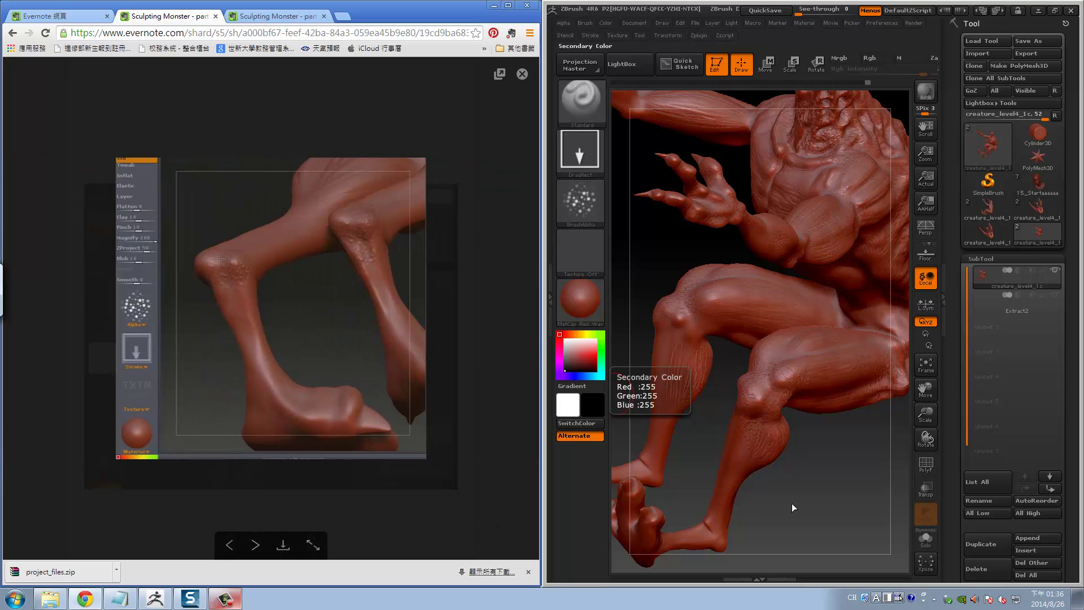
{"action": "mouse_move", "coordinate": [807, 475]}
{"action": "left_mouse_down"}
{"action": "mouse_move", "coordinate": [755, 435]}
{"action": "mouse_move", "coordinate": [686, 325]}
{"action": "mouse_move", "coordinate": [779, 368]}
{"action": "mouse_move", "coordinate": [757, 377]}
{"action": "mouse_move", "coordinate": [780, 396]}
{"action": "mouse_move", "coordinate": [769, 393]}
{"action": "mouse_move", "coordinate": [764, 414]}
{"action": "left_mouse_up"}
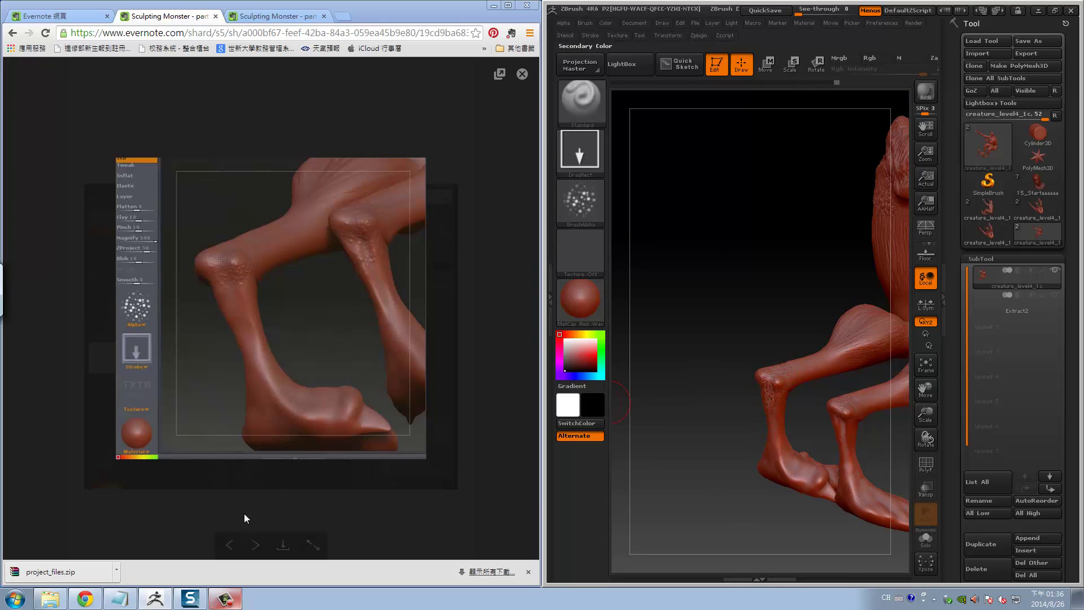
{"action": "left_click", "coordinate": [255, 545]}
Spray speckled skin texture over the ankle and the top of the clawed foot
{"action": "key", "text": "f"}
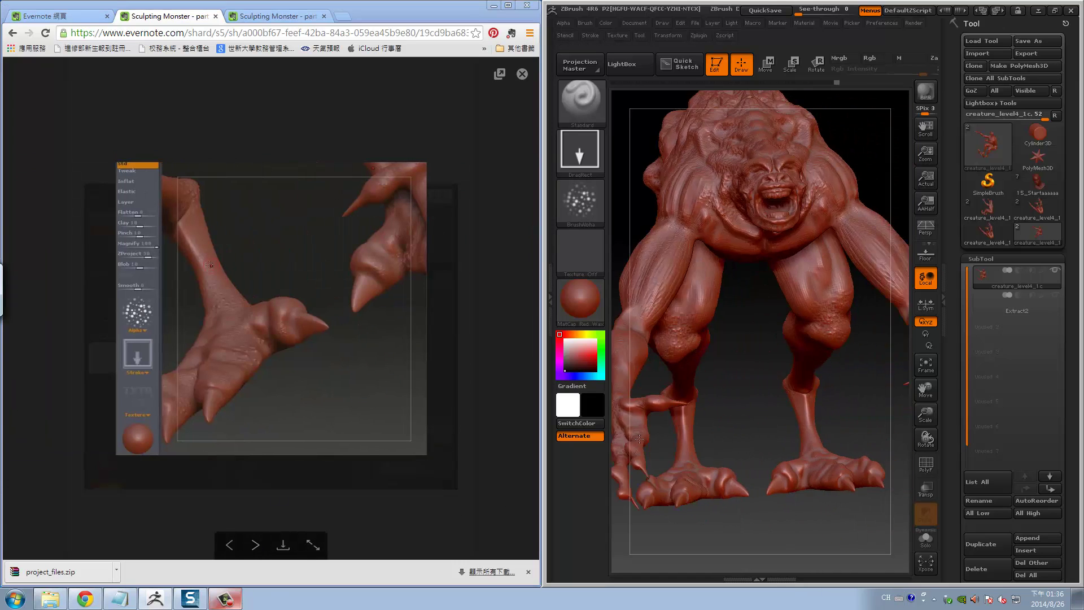
{"action": "mouse_move", "coordinate": [751, 429]}
{"action": "left_mouse_down"}
{"action": "mouse_move", "coordinate": [786, 404]}
{"action": "mouse_move", "coordinate": [765, 464]}
{"action": "mouse_move", "coordinate": [828, 354]}
{"action": "mouse_move", "coordinate": [809, 389]}
{"action": "mouse_move", "coordinate": [830, 319]}
{"action": "left_mouse_up"}
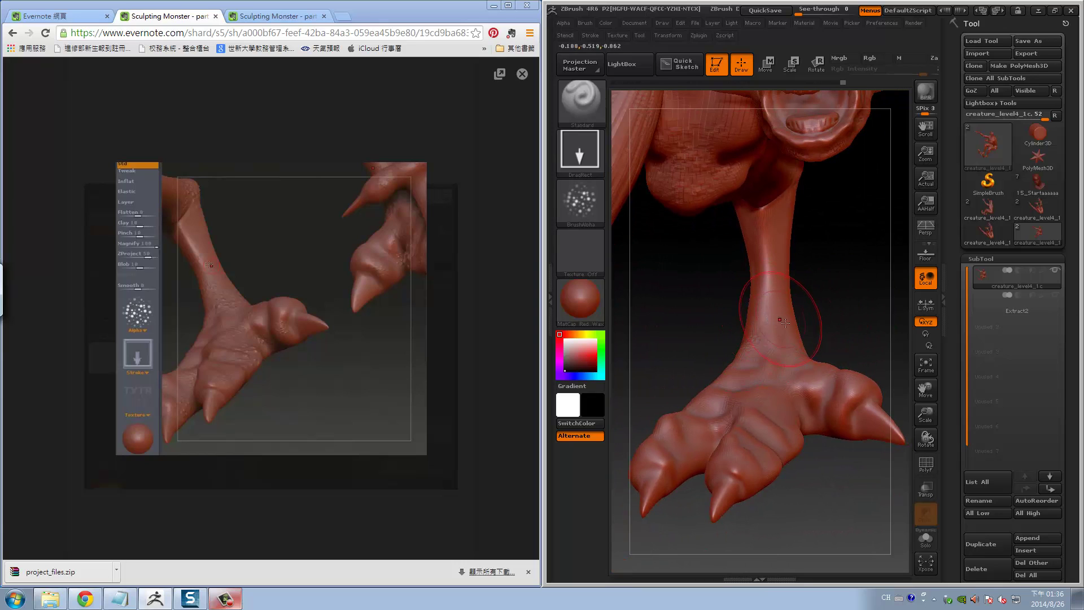
{"action": "left_click_drag", "start_coordinate": [756, 366], "coordinate": [771, 339]}
{"action": "left_click_drag", "start_coordinate": [786, 435], "coordinate": [788, 438]}
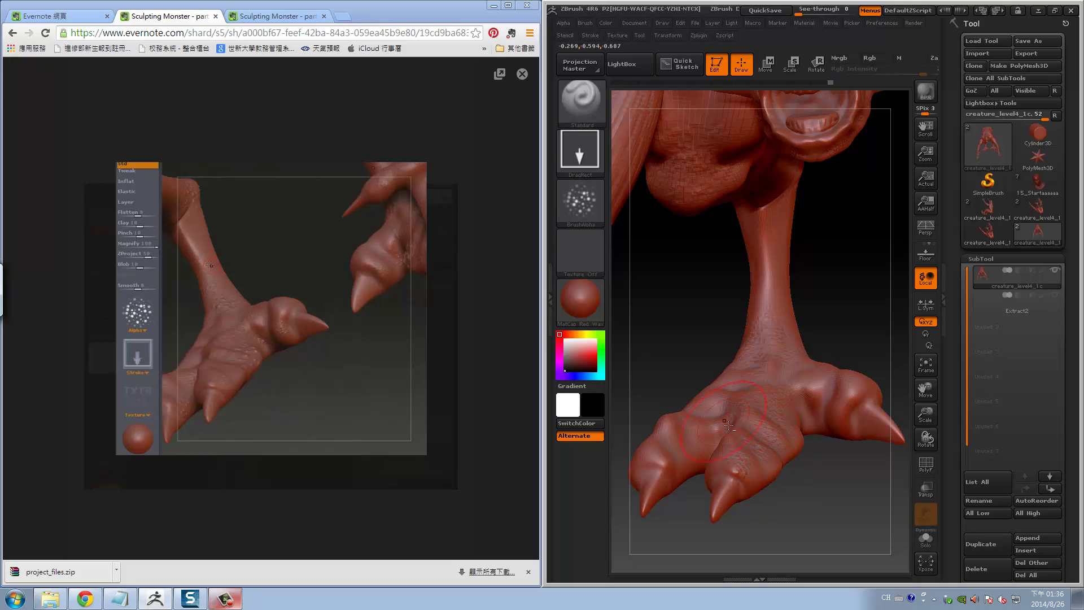
{"action": "left_click_drag", "start_coordinate": [728, 425], "coordinate": [779, 453]}
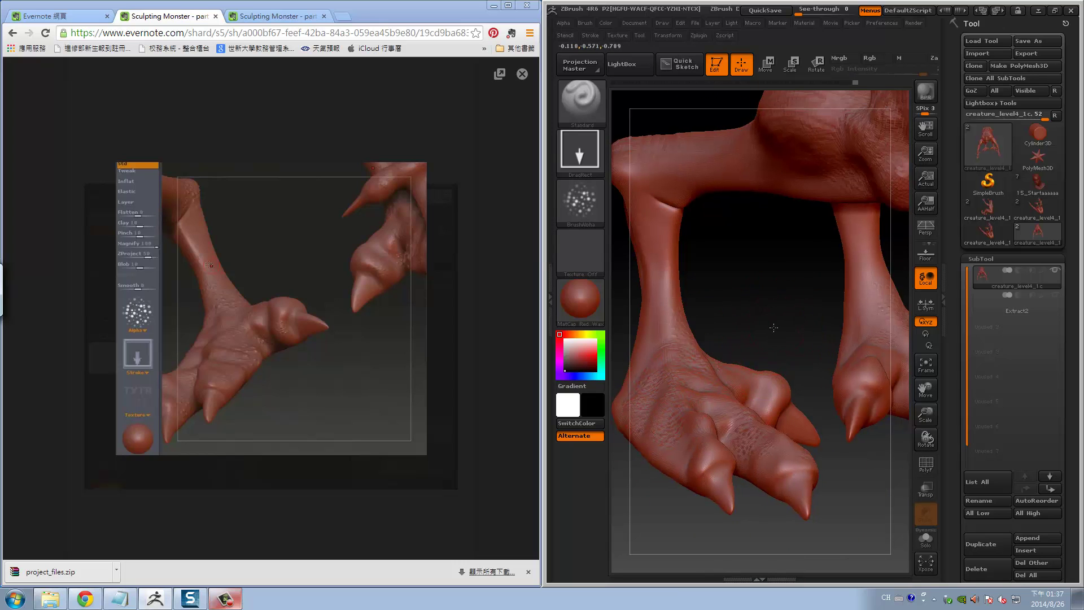
{"action": "mouse_move", "coordinate": [847, 299]}
{"action": "left_mouse_down"}
{"action": "mouse_move", "coordinate": [822, 342]}
{"action": "mouse_move", "coordinate": [781, 371]}
{"action": "left_mouse_up"}
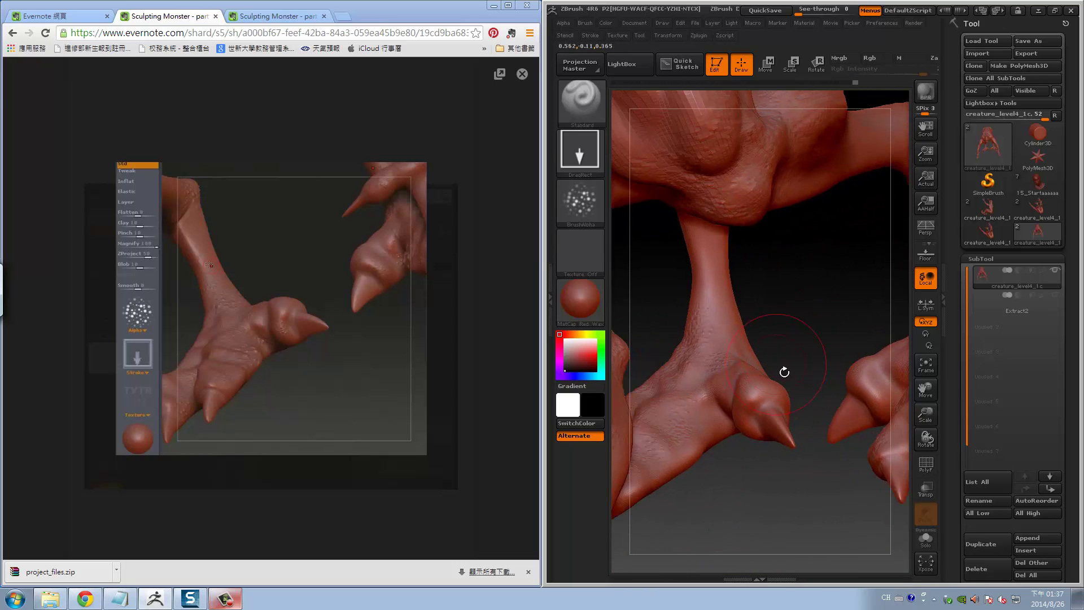
Set Z Intensity to 26 and sculpt bumpy skin dots along the leg
{"action": "key", "text": "u"}
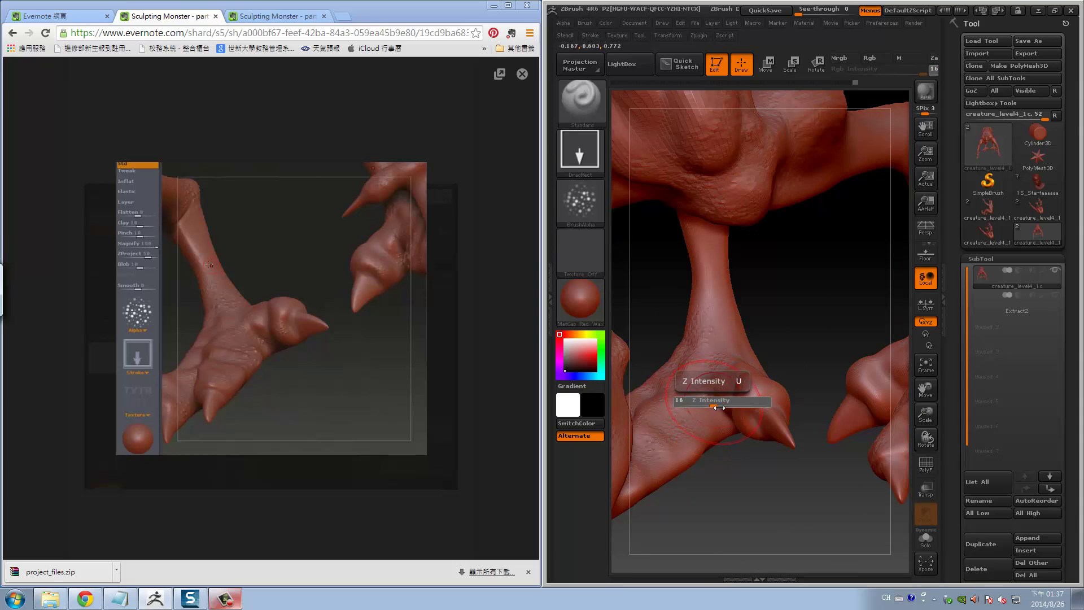
{"action": "mouse_move", "coordinate": [730, 406]}
{"action": "left_mouse_down"}
{"action": "mouse_move", "coordinate": [723, 392]}
{"action": "mouse_move", "coordinate": [710, 427]}
{"action": "left_mouse_up"}
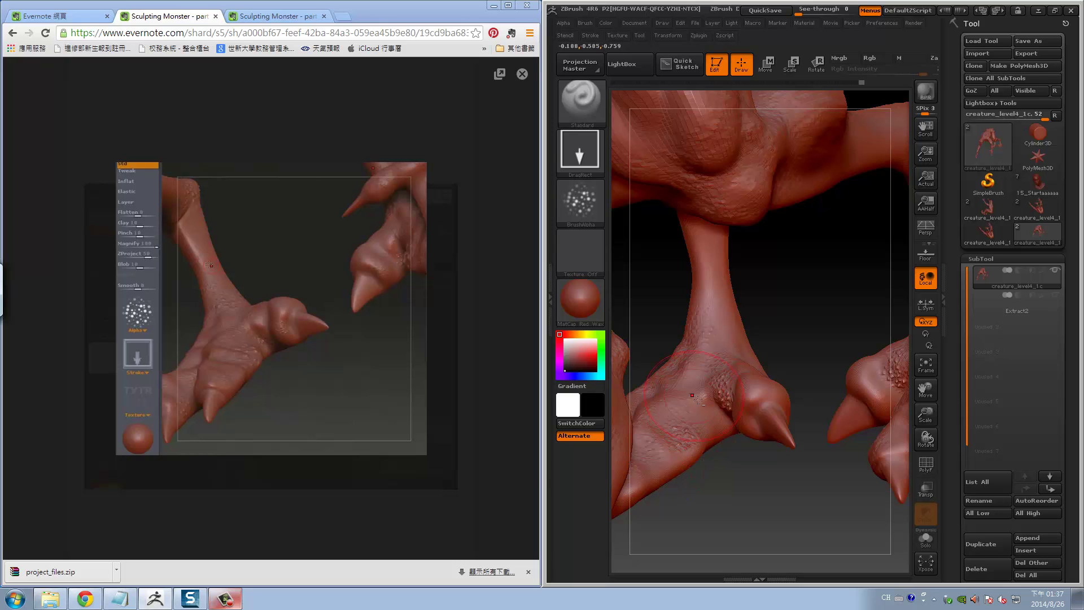
{"action": "mouse_move", "coordinate": [741, 416]}
{"action": "left_mouse_down"}
{"action": "mouse_move", "coordinate": [766, 399]}
{"action": "mouse_move", "coordinate": [735, 440]}
{"action": "mouse_move", "coordinate": [782, 411]}
{"action": "left_mouse_up"}
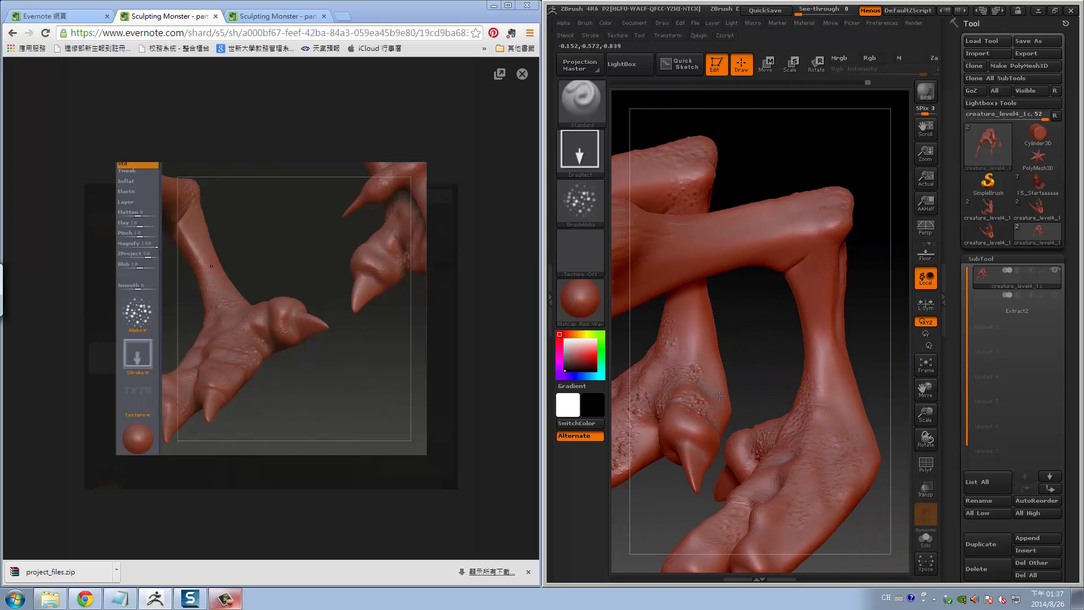
{"action": "left_click_drag", "start_coordinate": [706, 339], "coordinate": [692, 327]}
{"action": "left_click_drag", "start_coordinate": [732, 384], "coordinate": [693, 347]}
{"action": "left_click_drag", "start_coordinate": [690, 371], "coordinate": [711, 370]}
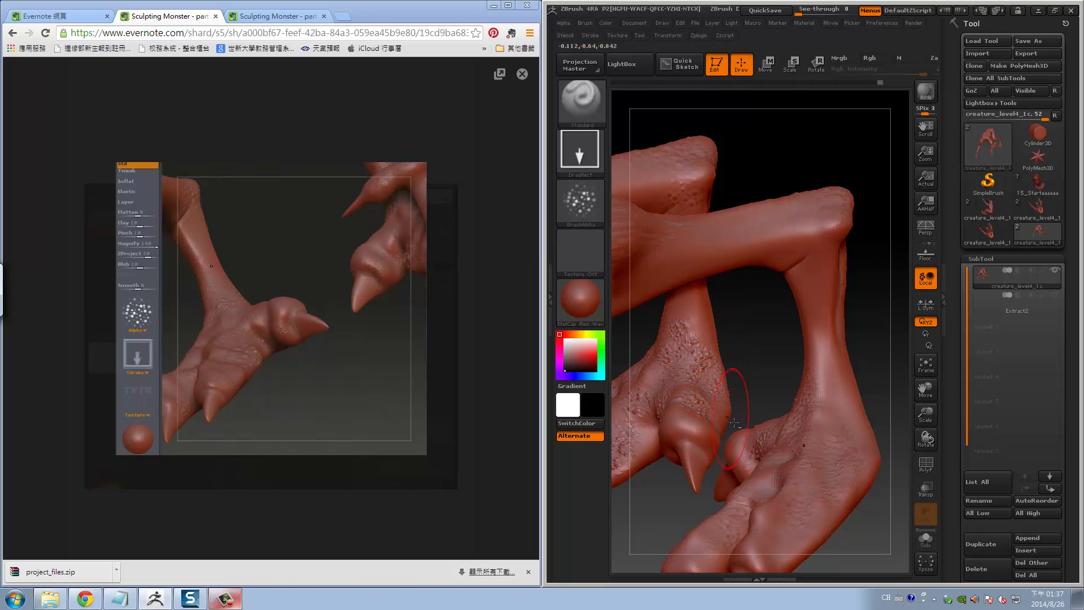
Work over the other lower leg and claws, then show the mouth reference image
{"action": "left_click_drag", "start_coordinate": [739, 406], "coordinate": [684, 435]}
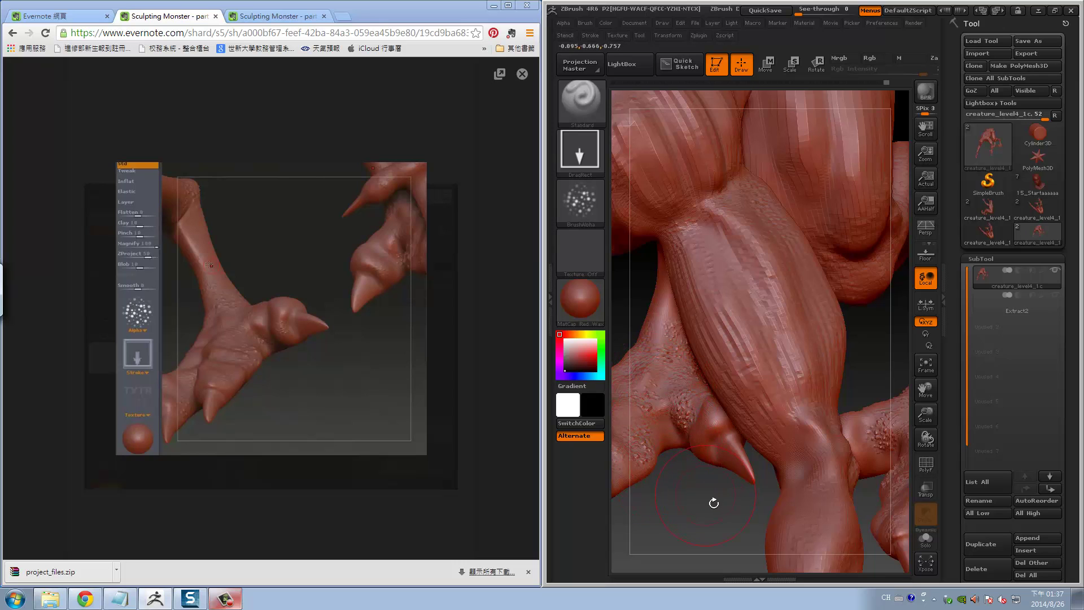
{"action": "left_click_drag", "start_coordinate": [714, 502], "coordinate": [716, 479]}
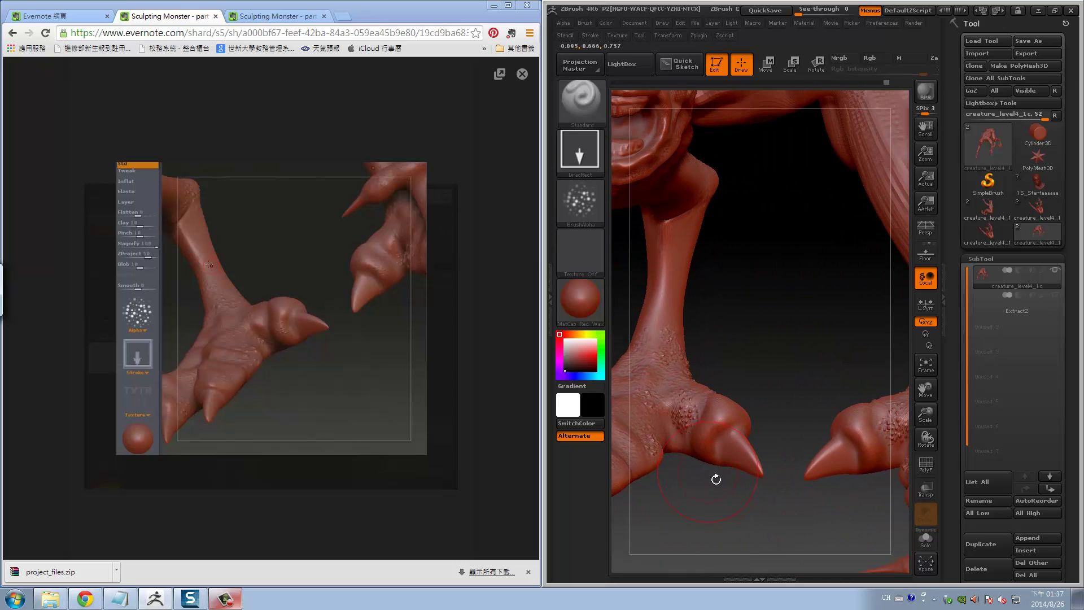
{"action": "key", "text": "u"}
{"action": "left_click_drag", "start_coordinate": [771, 446], "coordinate": [727, 394]}
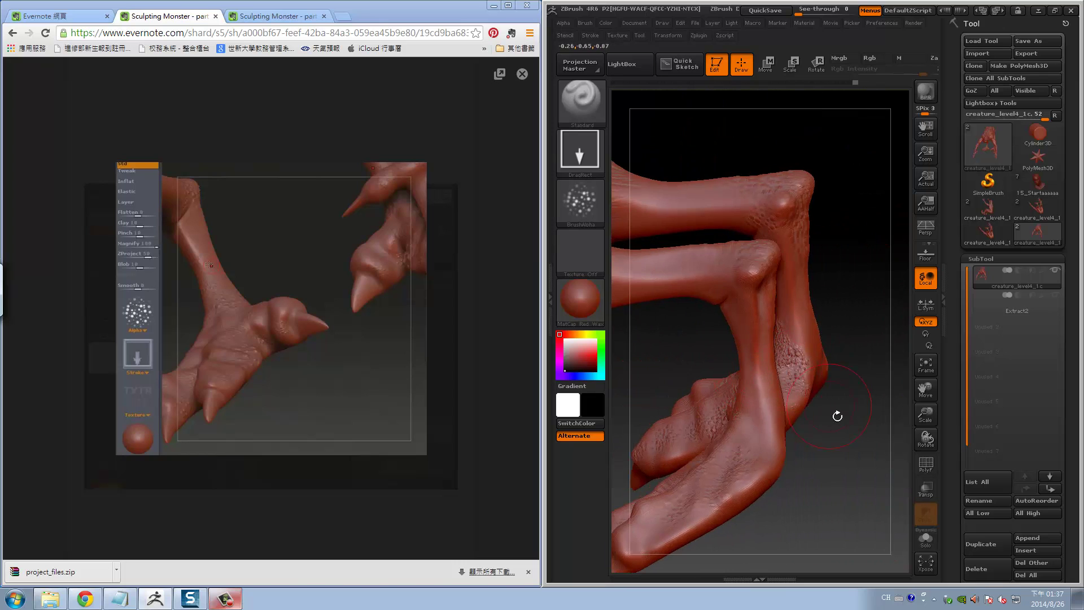
{"action": "left_click_drag", "start_coordinate": [835, 416], "coordinate": [798, 377]}
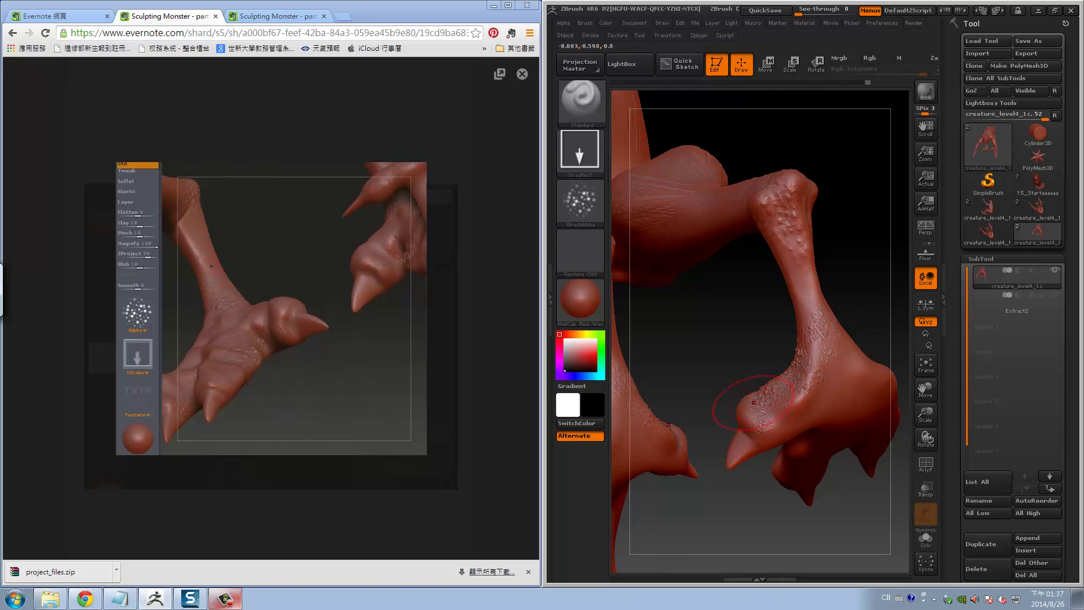
{"action": "mouse_move", "coordinate": [757, 404]}
{"action": "left_mouse_down"}
{"action": "mouse_move", "coordinate": [785, 443]}
{"action": "mouse_move", "coordinate": [752, 384]}
{"action": "left_mouse_up"}
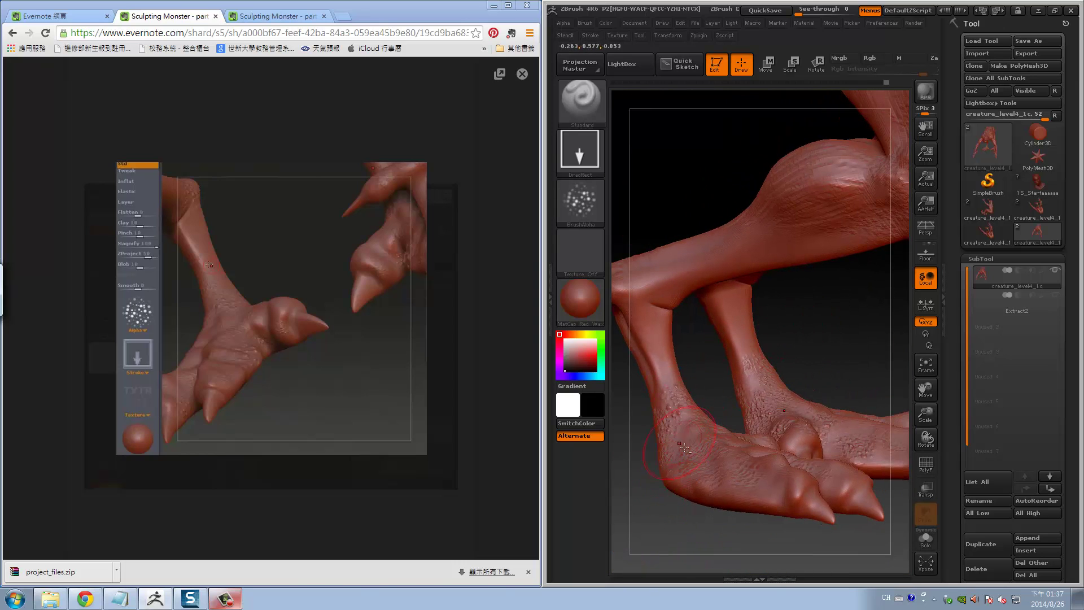
{"action": "left_click", "coordinate": [255, 545]}
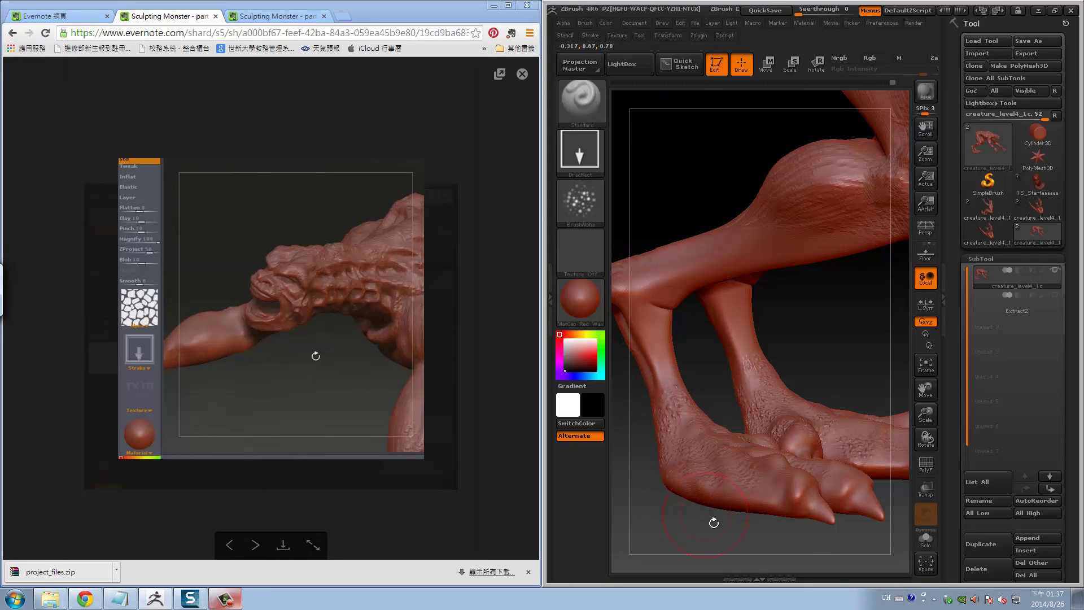
Choose the stone-pattern Alpha 62 for the brush
{"action": "left_click_drag", "start_coordinate": [710, 534], "coordinate": [649, 396]}
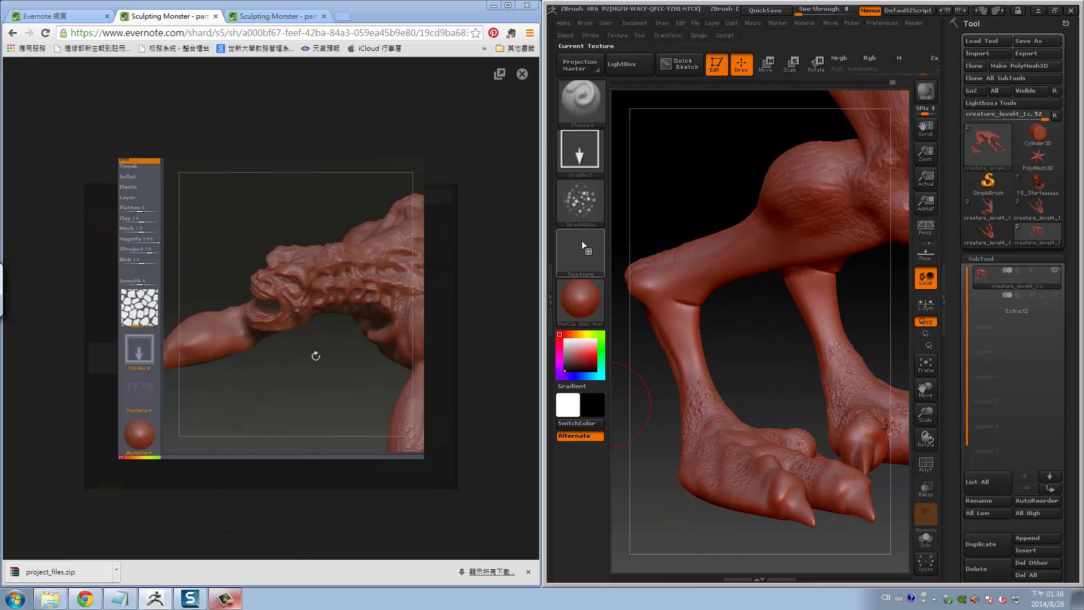
{"action": "left_click", "coordinate": [575, 211]}
{"action": "left_click", "coordinate": [590, 202]}
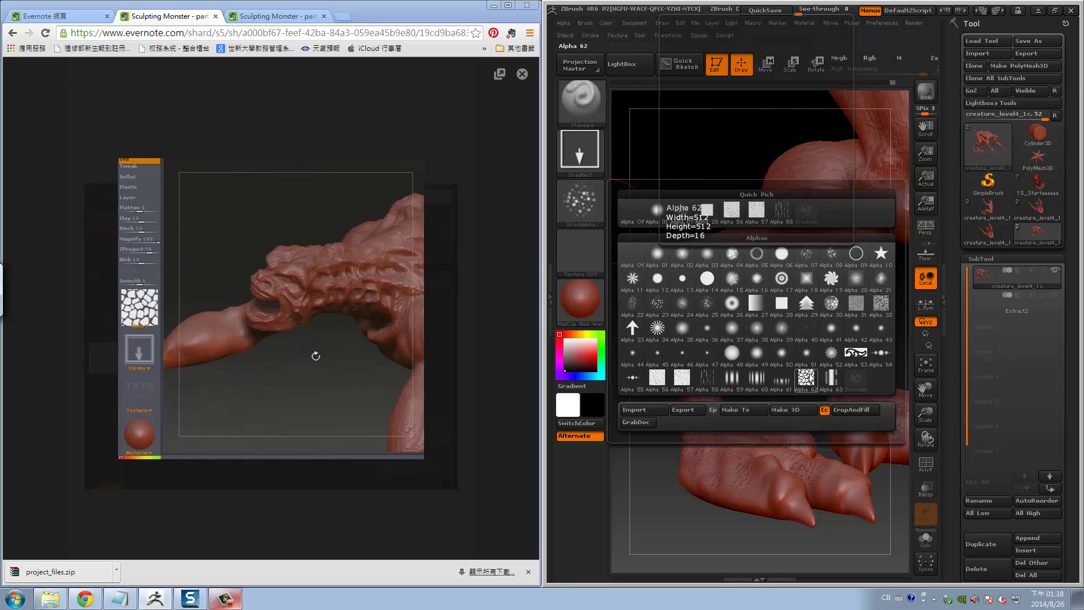
{"action": "left_click", "coordinate": [806, 377]}
Orbit around the legs, claw and torso, then toggle the MaskPen brush with Ctrl
{"action": "left_click_drag", "start_coordinate": [763, 387], "coordinate": [717, 394]}
{"action": "key", "text": "f"}
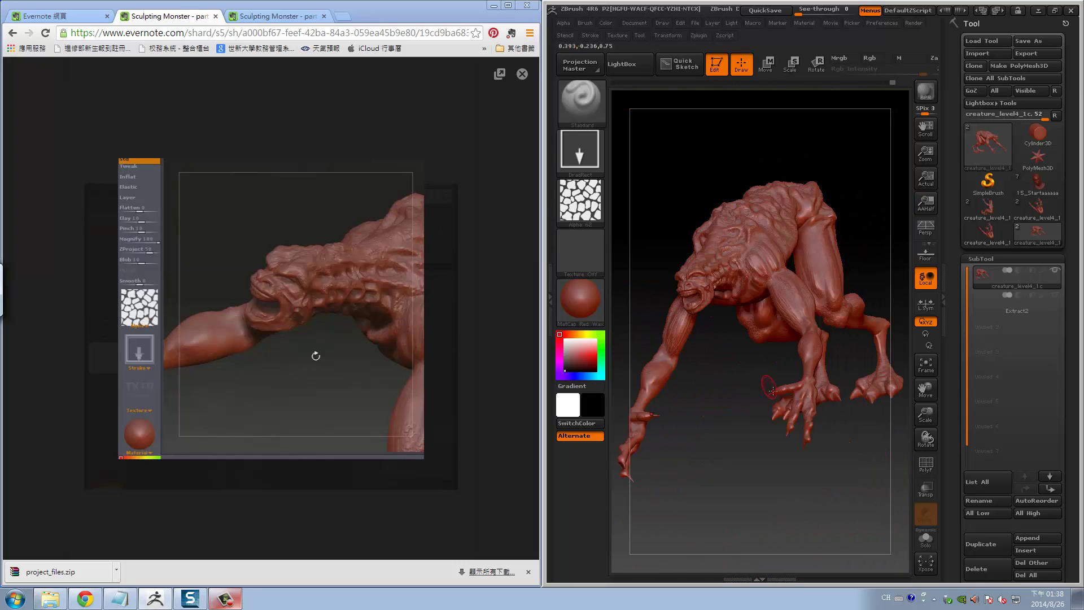
{"action": "mouse_move", "coordinate": [846, 430]}
{"action": "left_mouse_down"}
{"action": "mouse_move", "coordinate": [825, 459]}
{"action": "mouse_move", "coordinate": [809, 404]}
{"action": "mouse_move", "coordinate": [786, 388]}
{"action": "left_mouse_up"}
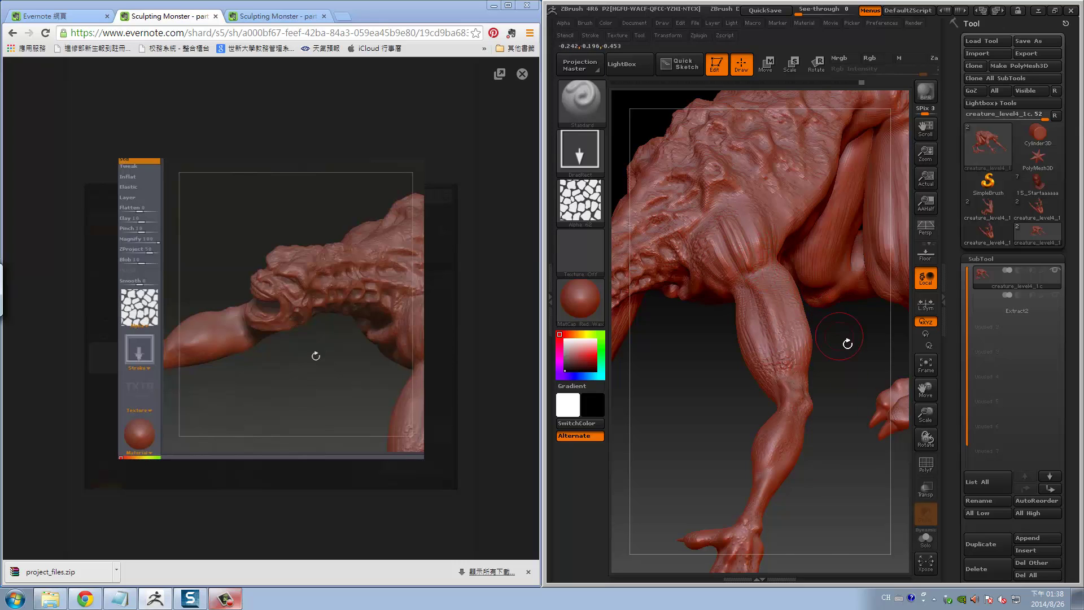
{"action": "mouse_move", "coordinate": [851, 338]}
{"action": "left_mouse_down"}
{"action": "mouse_move", "coordinate": [864, 379]}
{"action": "mouse_move", "coordinate": [772, 273]}
{"action": "left_mouse_up"}
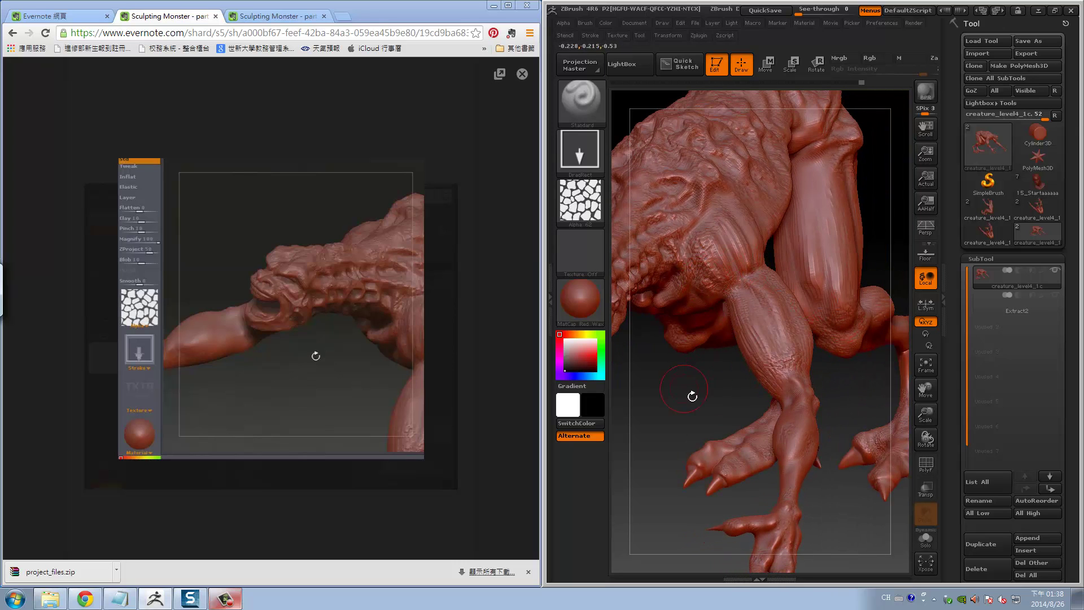
{"action": "left_click_drag", "start_coordinate": [692, 390], "coordinate": [677, 301]}
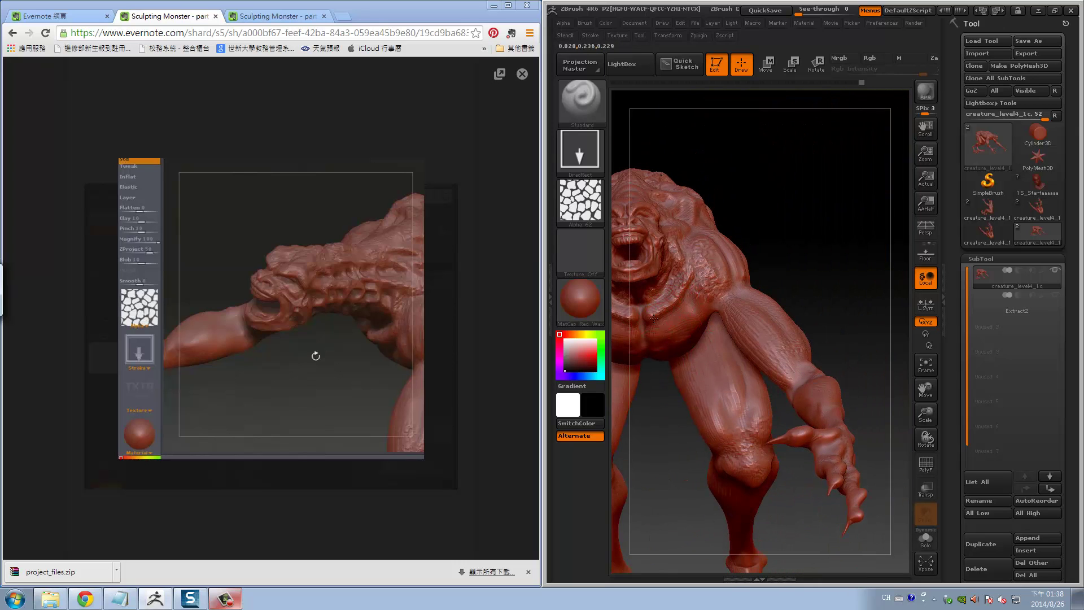
{"action": "left_click_drag", "start_coordinate": [770, 276], "coordinate": [784, 266]}
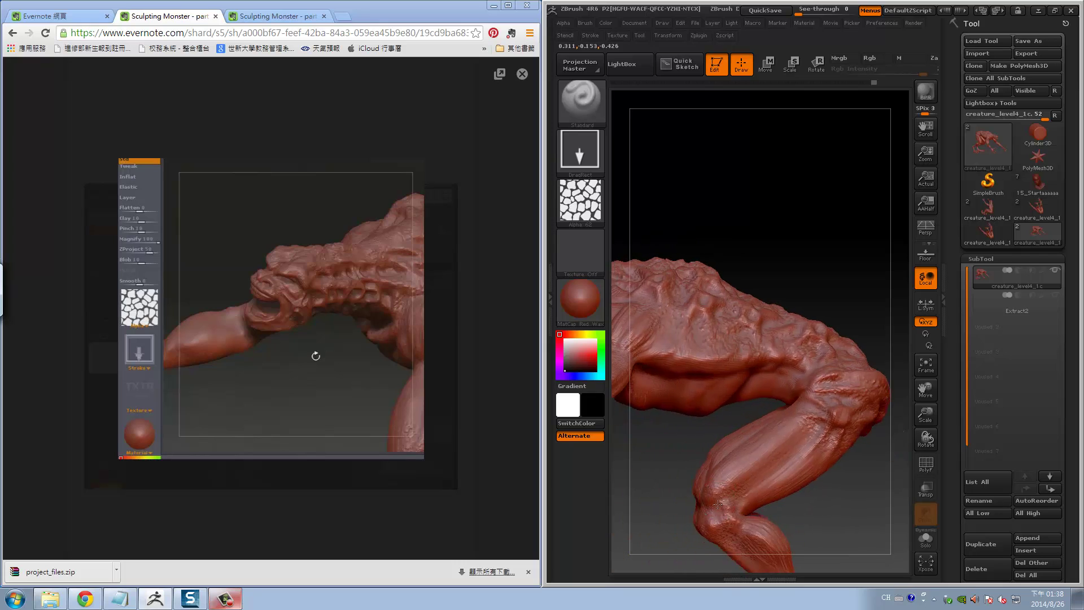
{"action": "key", "text": "ctrl"}
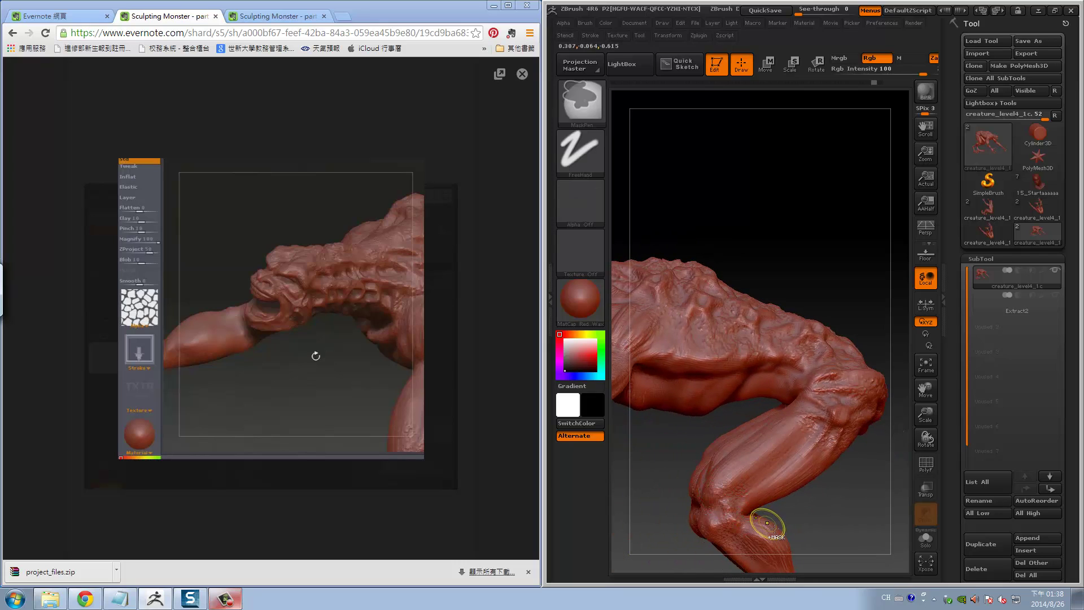
{"action": "key", "text": "ctrl"}
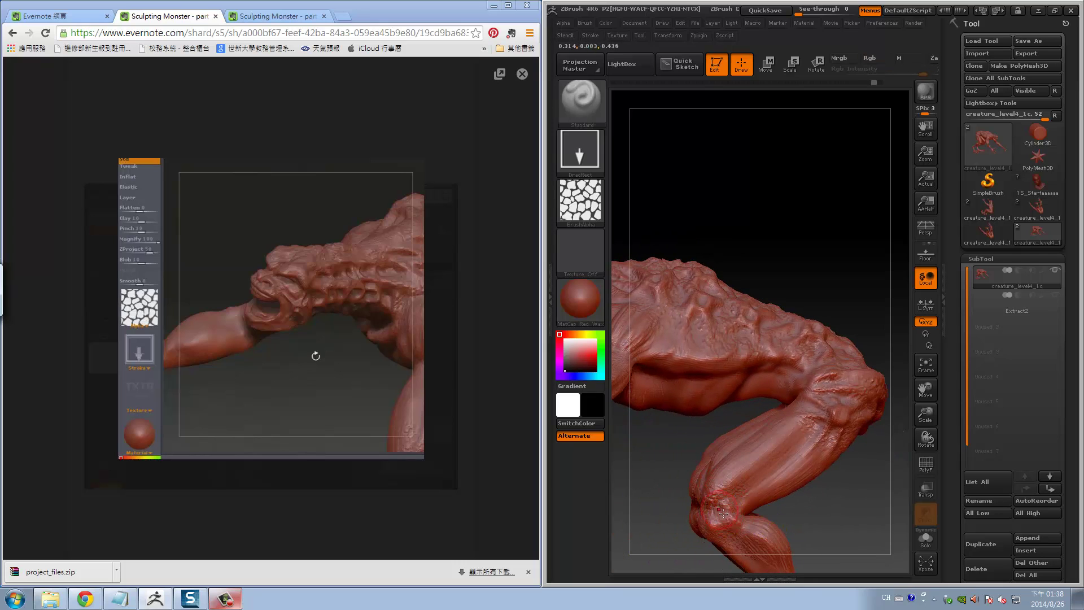
{"action": "key", "text": "ctrl"}
Show the neck close-up reference and add skin-texture strokes on the creature's neck
{"action": "left_click", "coordinate": [256, 545]}
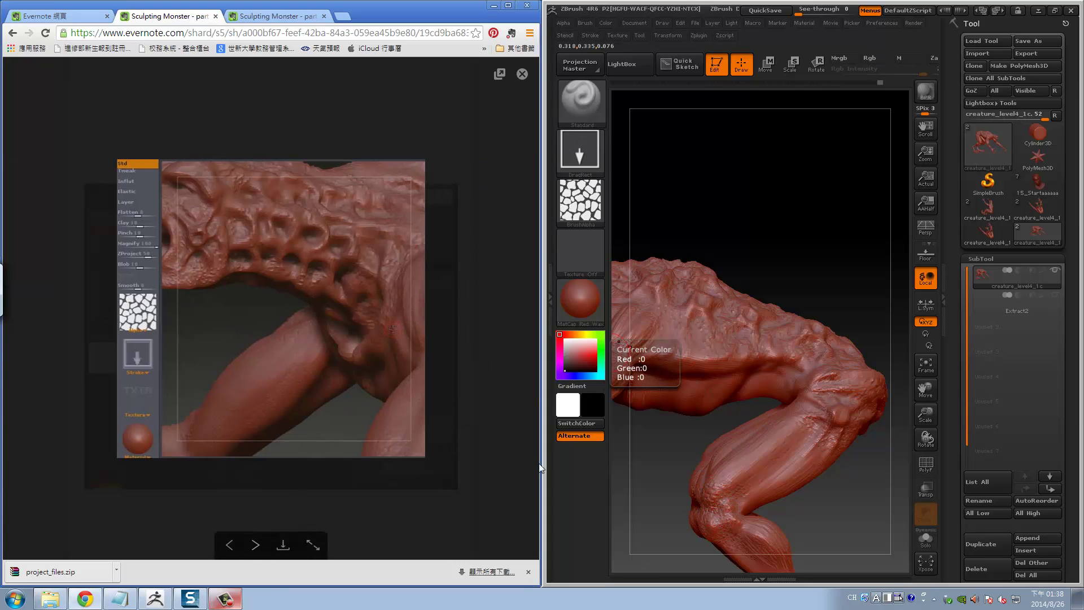
{"action": "mouse_move", "coordinate": [636, 450]}
{"action": "left_mouse_down"}
{"action": "mouse_move", "coordinate": [866, 252]}
{"action": "mouse_move", "coordinate": [782, 167]}
{"action": "mouse_move", "coordinate": [706, 209]}
{"action": "left_mouse_up"}
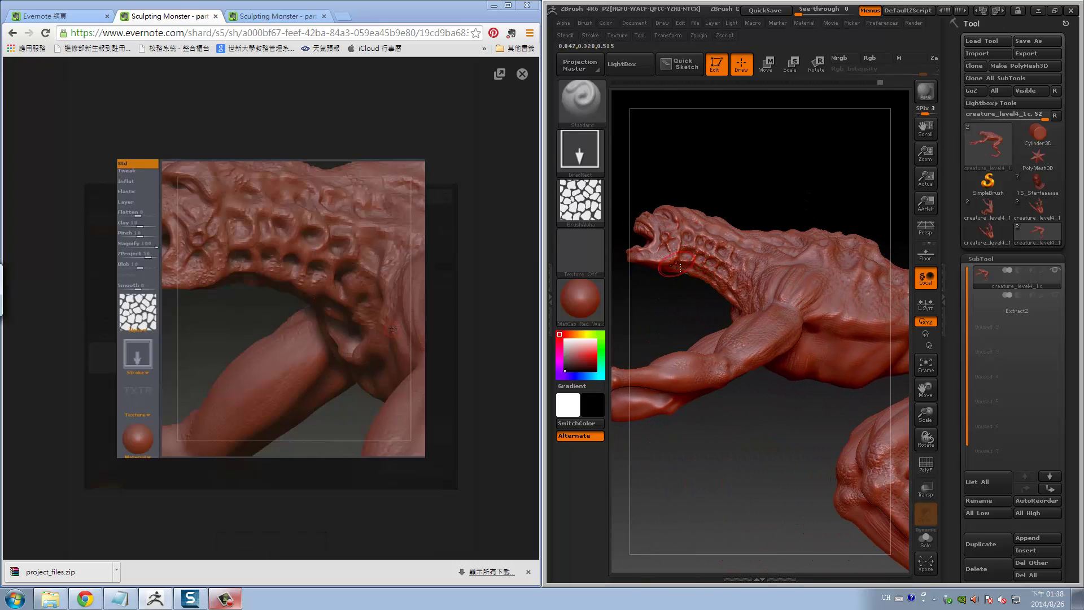
{"action": "left_click_drag", "start_coordinate": [690, 273], "coordinate": [698, 259]}
{"action": "mouse_move", "coordinate": [763, 258]}
{"action": "left_mouse_down", "text": "alt"}
{"action": "mouse_move", "coordinate": [762, 201]}
{"action": "mouse_move", "coordinate": [696, 222]}
{"action": "left_mouse_up", "text": "alt"}
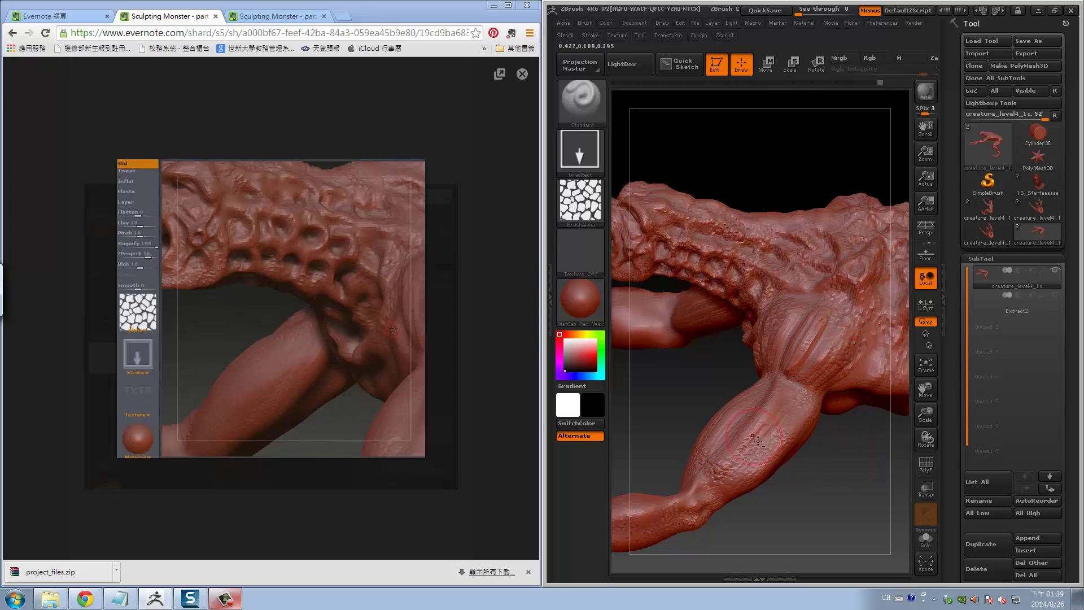
Advance to the next reference image and rotate the creature to show its legs
{"action": "mouse_move", "coordinate": [271, 339]}
{"action": "left_click", "coordinate": [261, 543]}
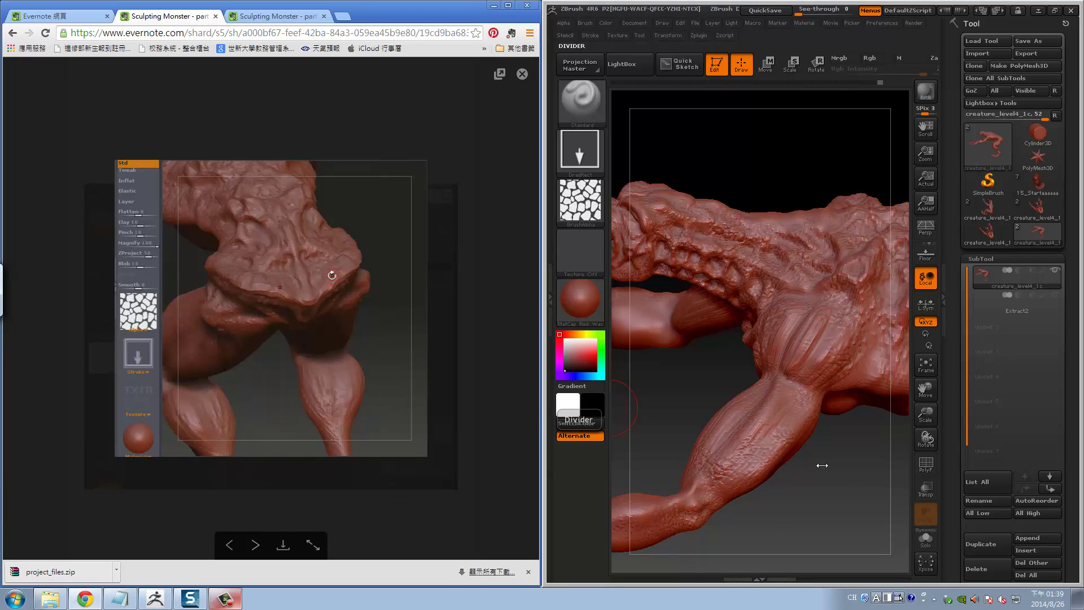
{"action": "left_click_drag", "start_coordinate": [823, 465], "coordinate": [776, 432]}
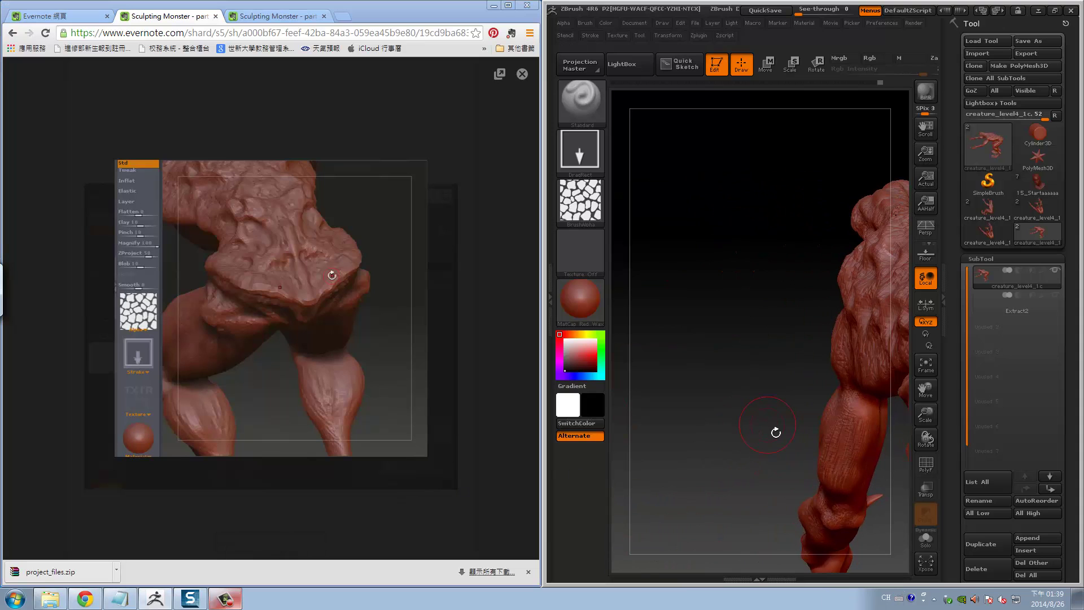
{"action": "mouse_move", "coordinate": [816, 242]}
{"action": "left_mouse_down"}
{"action": "mouse_move", "coordinate": [881, 444]}
{"action": "mouse_move", "coordinate": [828, 348]}
{"action": "mouse_move", "coordinate": [780, 328]}
{"action": "left_mouse_up"}
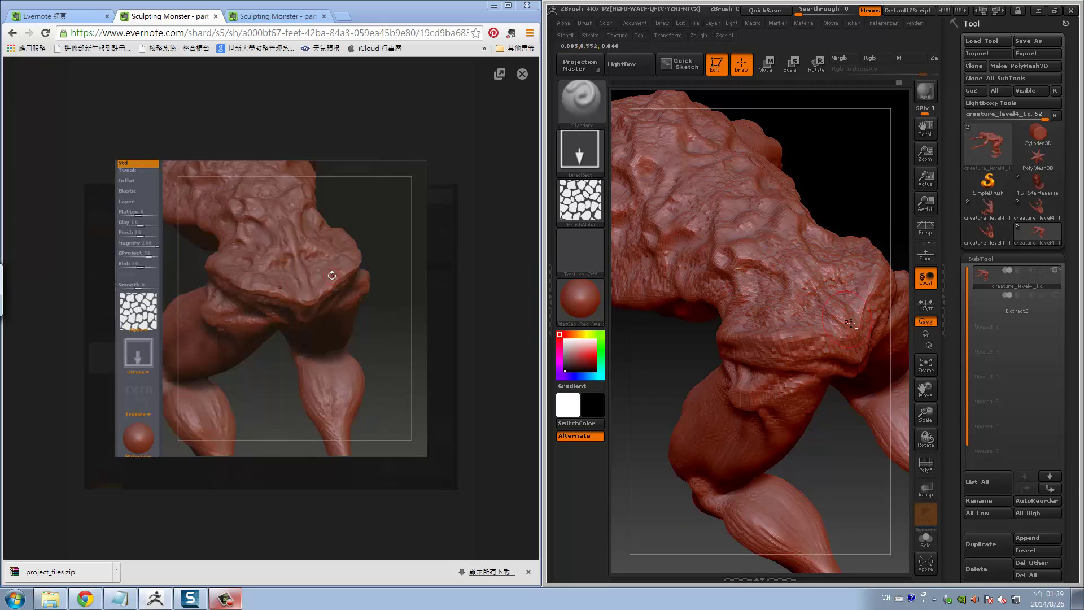
{"action": "left_click_drag", "start_coordinate": [842, 495], "coordinate": [774, 474]}
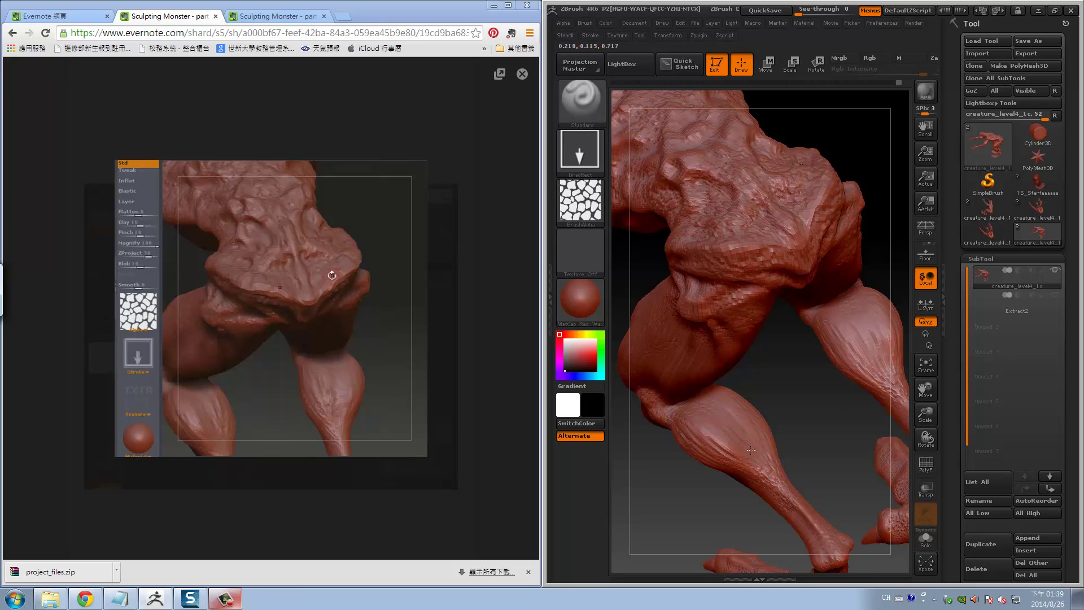
Lower Z Intensity to 11 and stroke skin detail on the calf, undoing the last stroke
{"action": "left_click", "coordinate": [256, 543]}
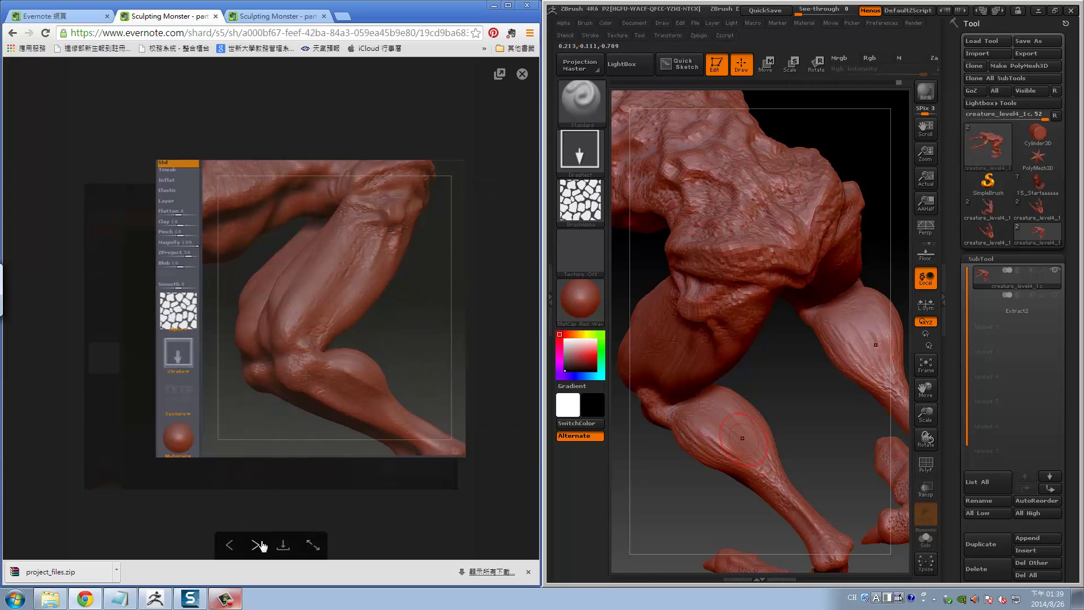
{"action": "mouse_move", "coordinate": [683, 507]}
{"action": "left_mouse_down"}
{"action": "mouse_move", "coordinate": [776, 397]}
{"action": "mouse_move", "coordinate": [723, 395]}
{"action": "left_mouse_up"}
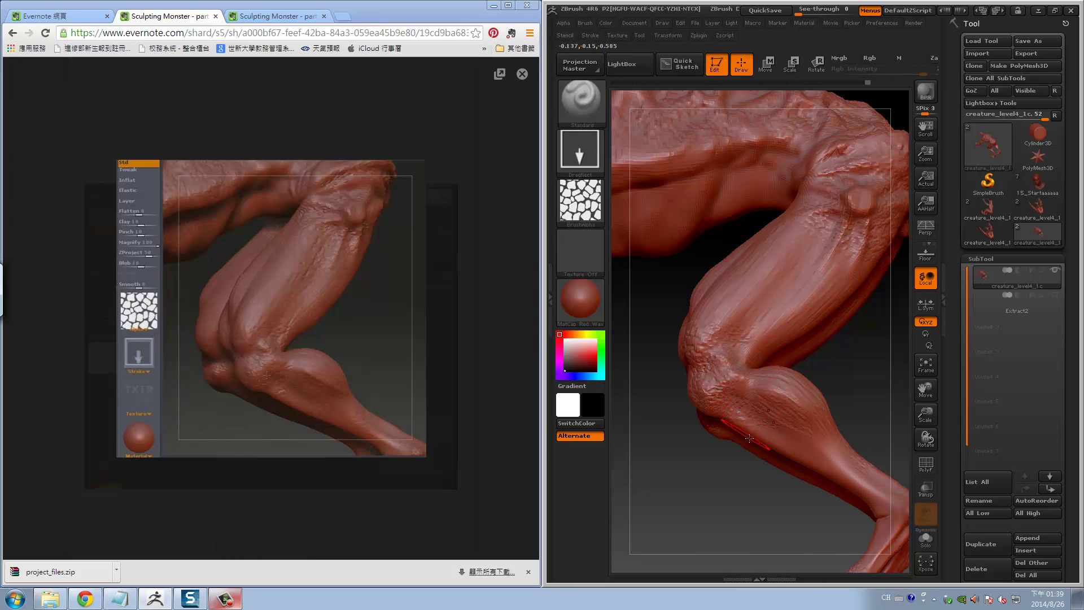
{"action": "key", "text": "u"}
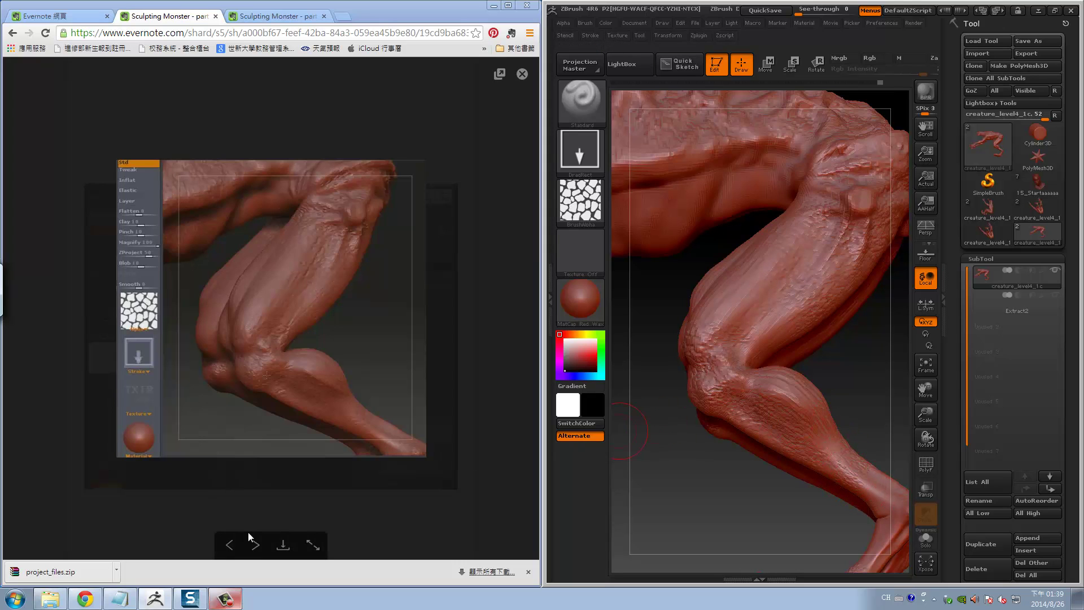
{"action": "left_click", "coordinate": [255, 545]}
{"action": "left_click_drag", "start_coordinate": [742, 486], "coordinate": [774, 305]}
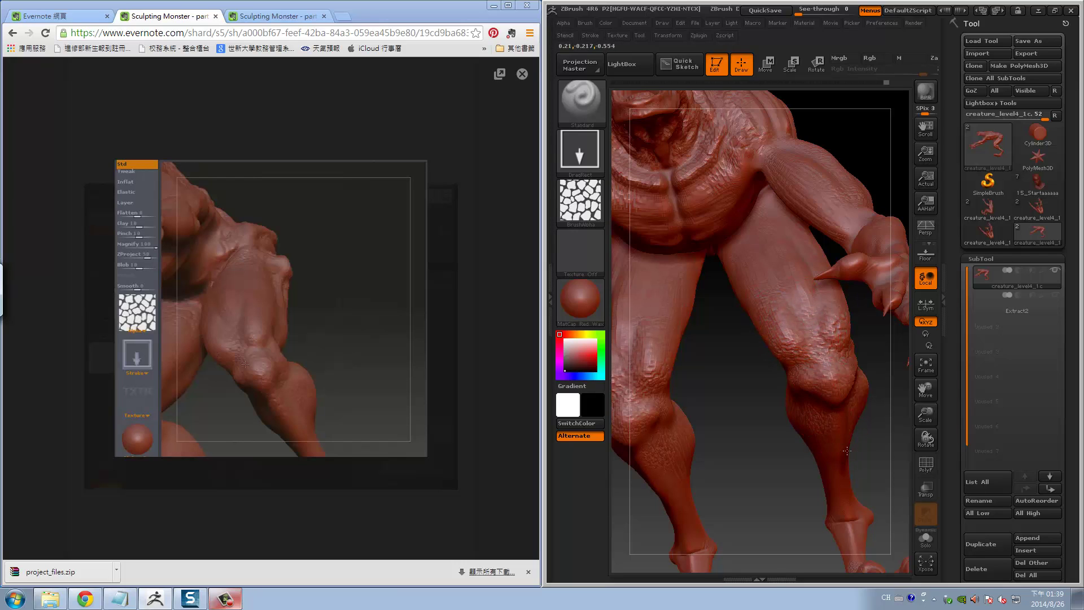
{"action": "left_click_drag", "start_coordinate": [847, 451], "coordinate": [802, 427]}
{"action": "left_click_drag", "start_coordinate": [834, 485], "coordinate": [810, 418]}
{"action": "key", "text": "ctrl+z"}
Show the monster foot reference and rotate the model to view the feet
{"action": "left_click", "coordinate": [260, 547]}
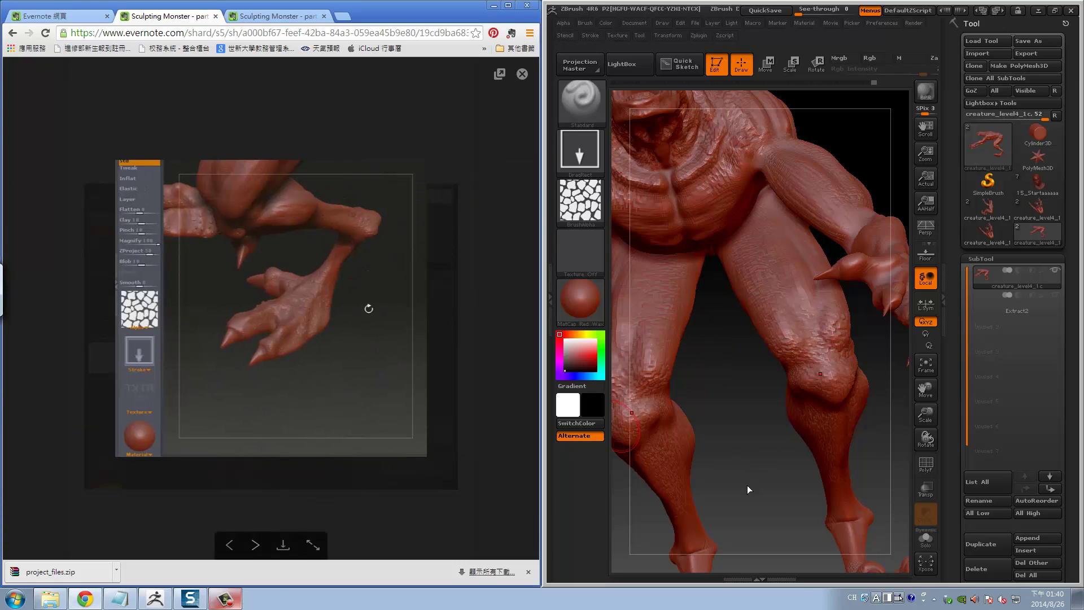
{"action": "mouse_move", "coordinate": [748, 489]}
{"action": "left_mouse_down", "text": "alt"}
{"action": "mouse_move", "coordinate": [765, 307]}
{"action": "mouse_move", "coordinate": [861, 407]}
{"action": "left_mouse_up", "text": "alt"}
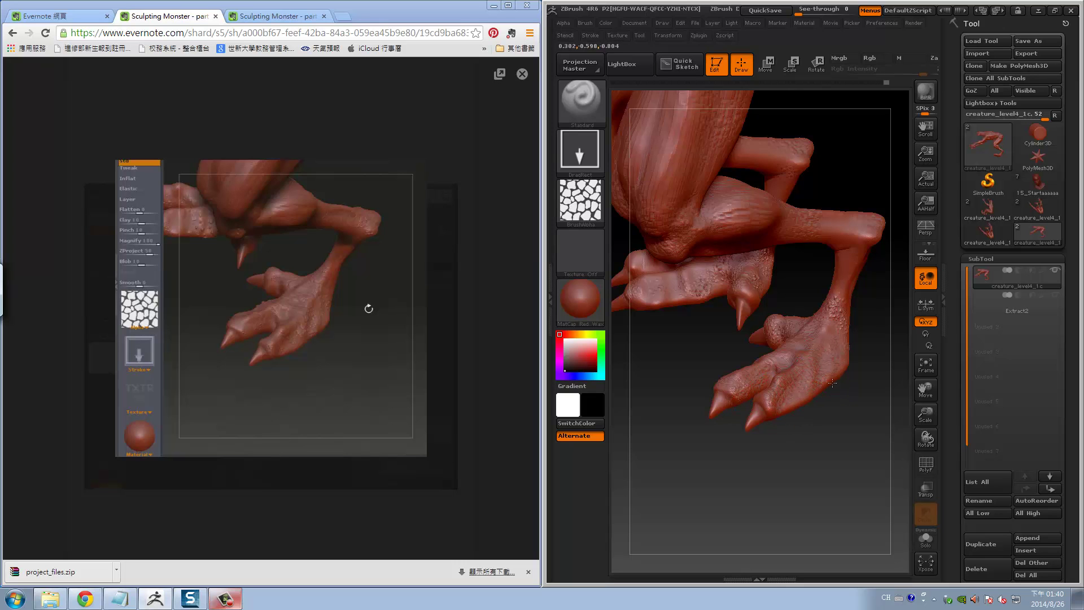
{"action": "left_click_drag", "start_coordinate": [816, 468], "coordinate": [852, 446]}
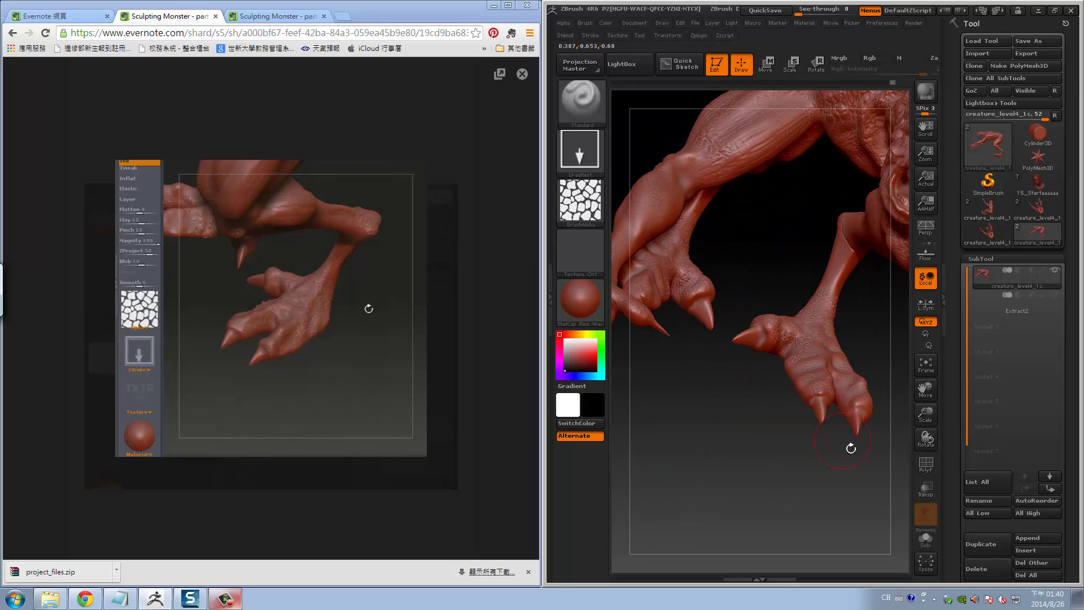
{"action": "left_click_drag", "start_coordinate": [759, 407], "coordinate": [773, 424]}
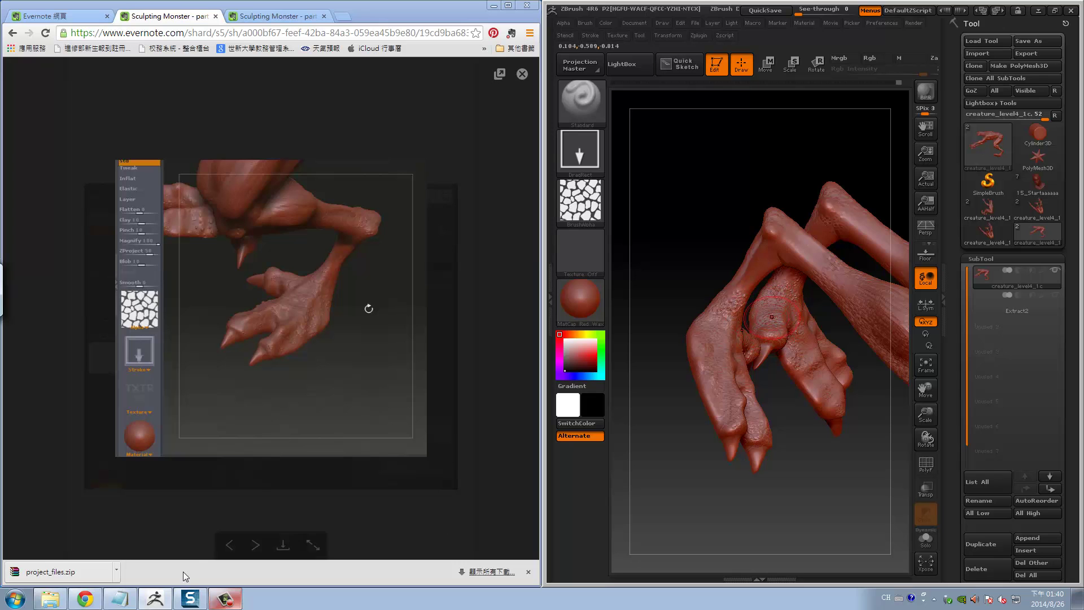
{"action": "left_click", "coordinate": [249, 536]}
Show the skin-detail reference and set the brush alpha to Alpha 56
{"action": "left_click", "coordinate": [265, 548]}
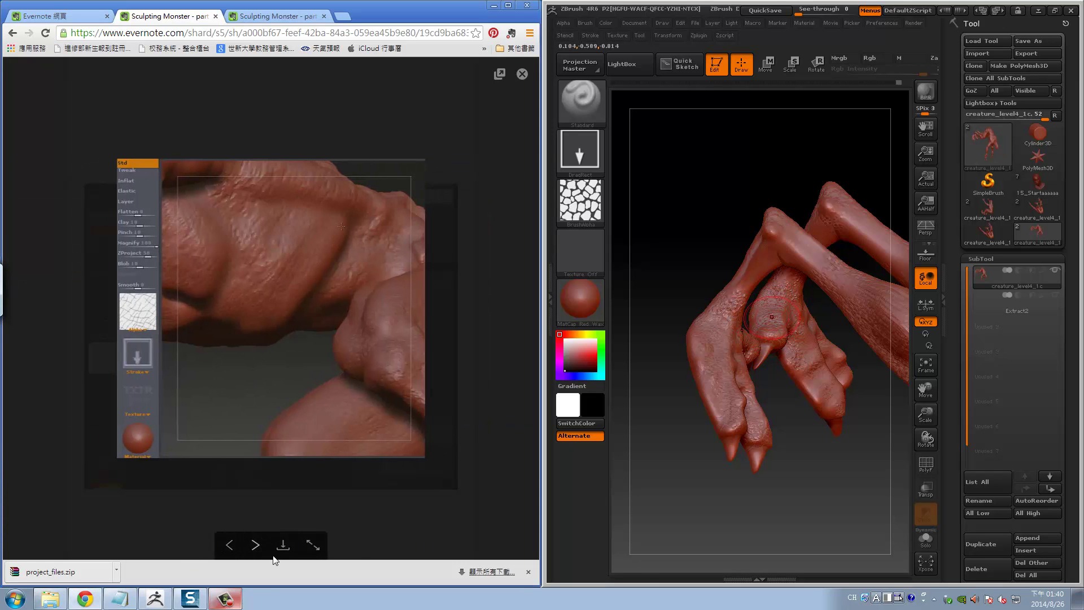
{"action": "mouse_move", "coordinate": [772, 317]}
{"action": "left_mouse_down"}
{"action": "mouse_move", "coordinate": [843, 221]}
{"action": "mouse_move", "coordinate": [650, 435]}
{"action": "mouse_move", "coordinate": [619, 230]}
{"action": "left_mouse_up"}
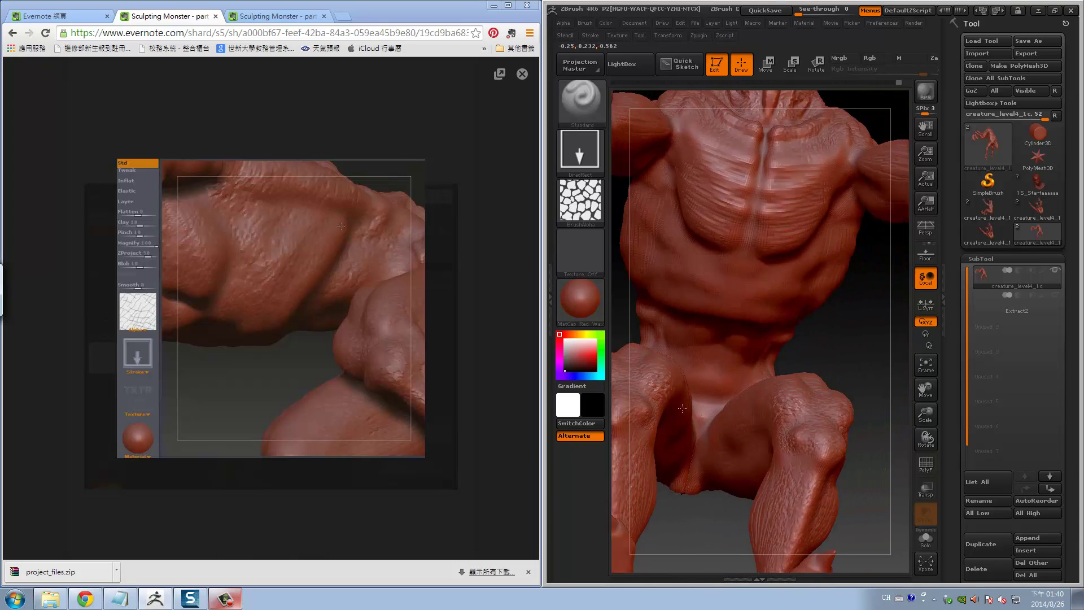
{"action": "left_click", "coordinate": [580, 201]}
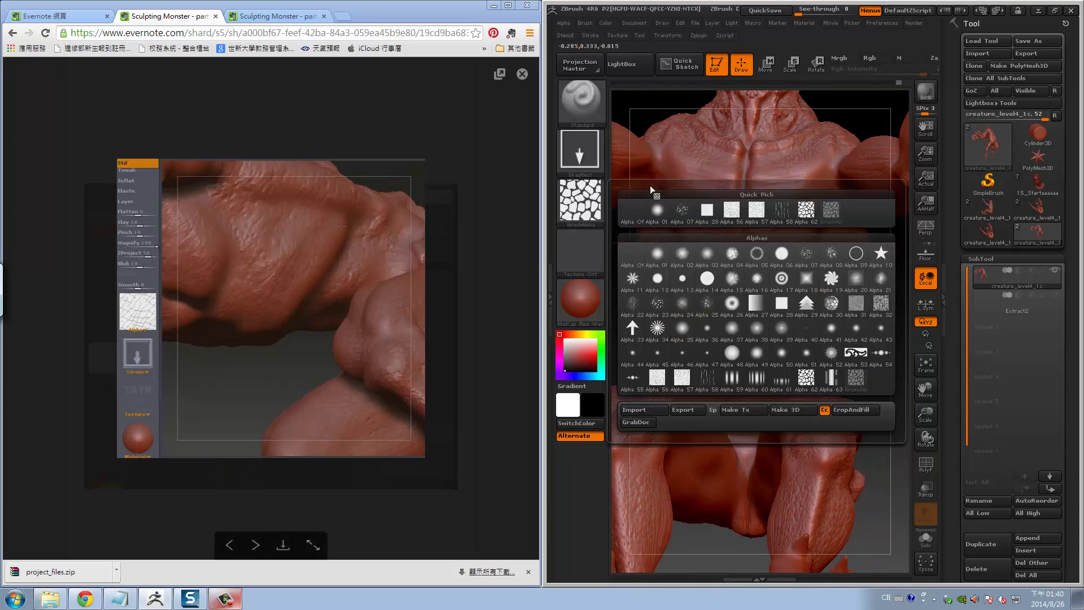
{"action": "left_click", "coordinate": [581, 200]}
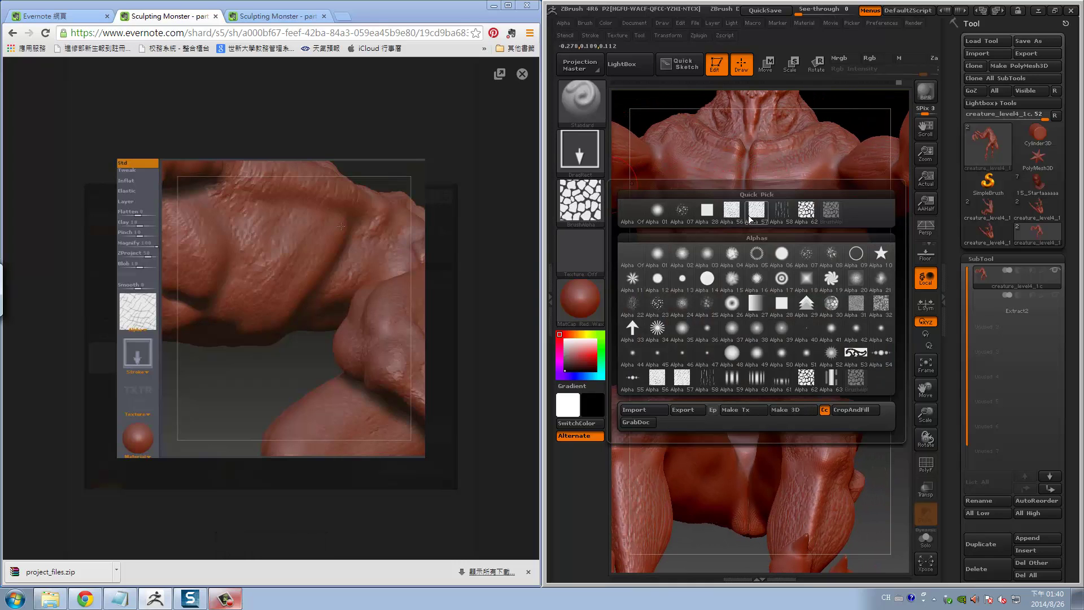
{"action": "left_click", "coordinate": [737, 217]}
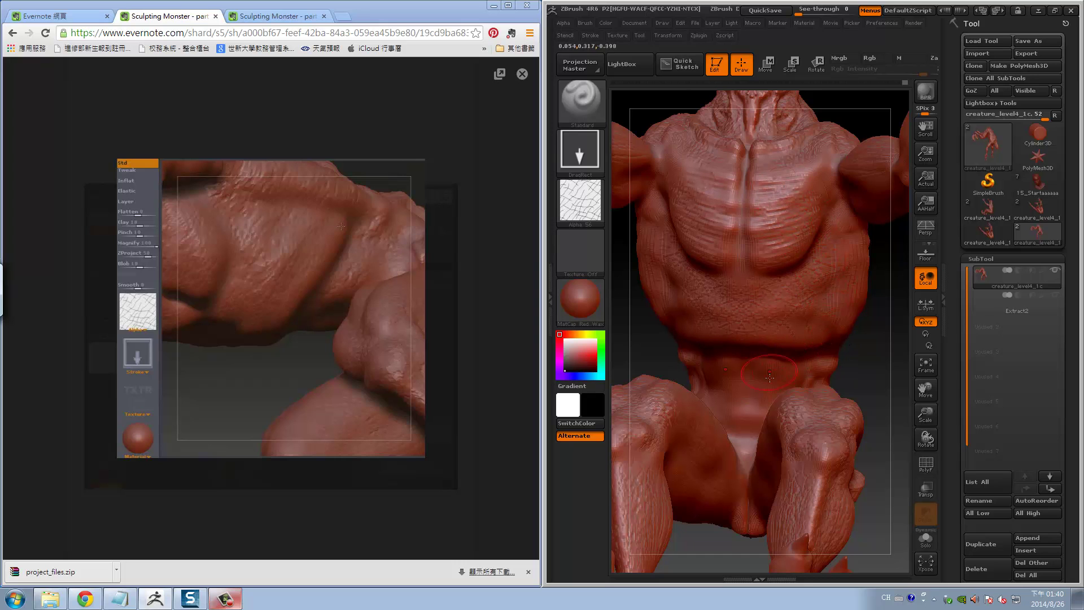
Orbit to the torso, crotch and legs, then show the clawed-feet reference
{"action": "mouse_move", "coordinate": [875, 389]}
{"action": "left_mouse_down", "text": "alt"}
{"action": "mouse_move", "coordinate": [860, 270]}
{"action": "mouse_move", "coordinate": [760, 248]}
{"action": "left_mouse_up", "text": "alt"}
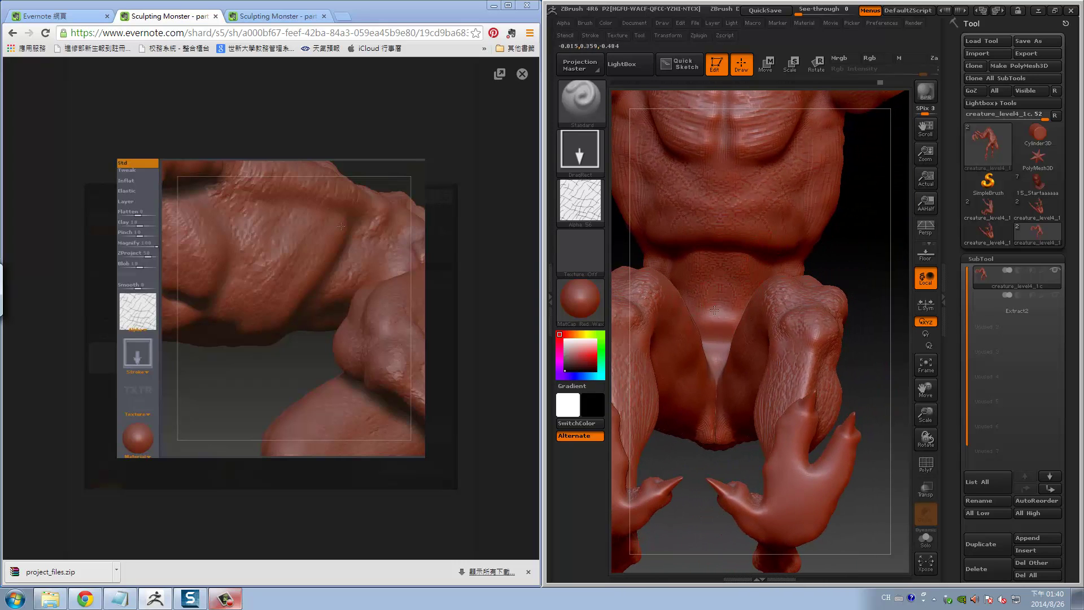
{"action": "left_click_drag", "start_coordinate": [835, 281], "coordinate": [775, 331]}
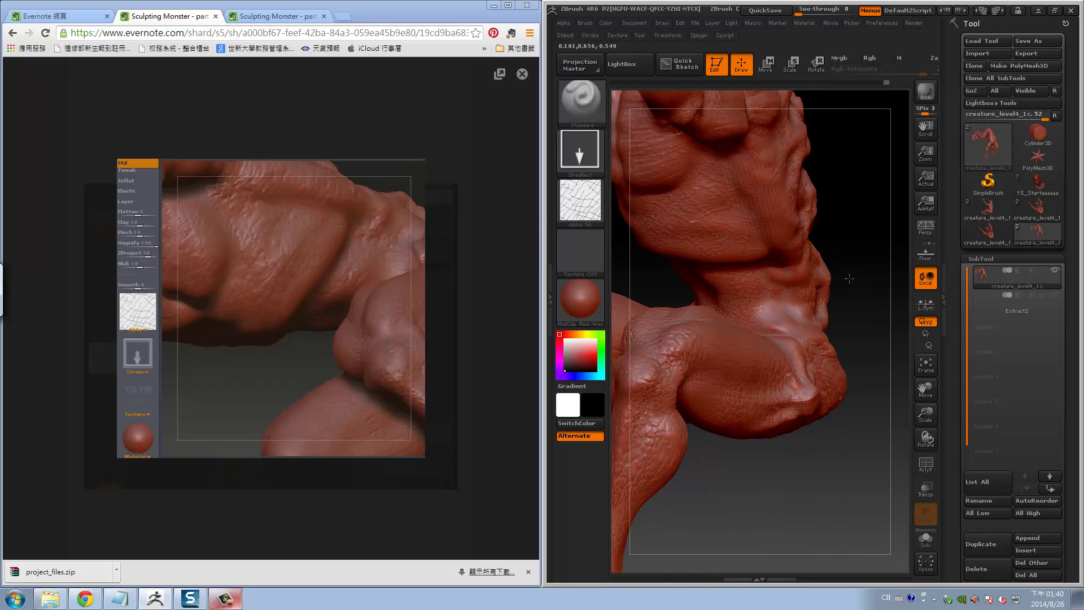
{"action": "mouse_move", "coordinate": [847, 243]}
{"action": "left_mouse_down"}
{"action": "mouse_move", "coordinate": [678, 312]}
{"action": "mouse_move", "coordinate": [757, 328]}
{"action": "left_mouse_up"}
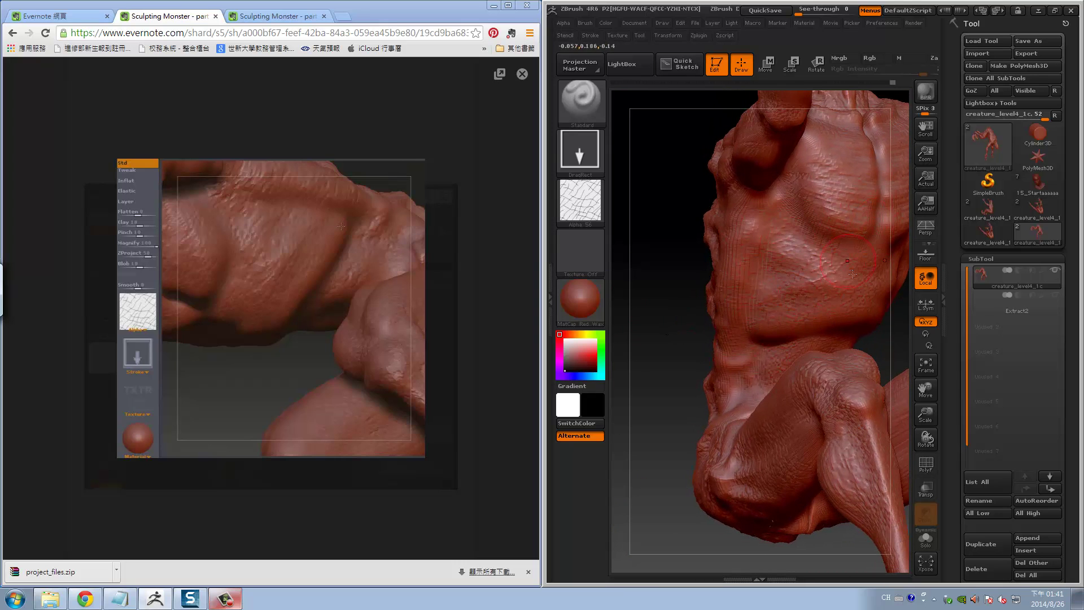
{"action": "mouse_move", "coordinate": [280, 547]}
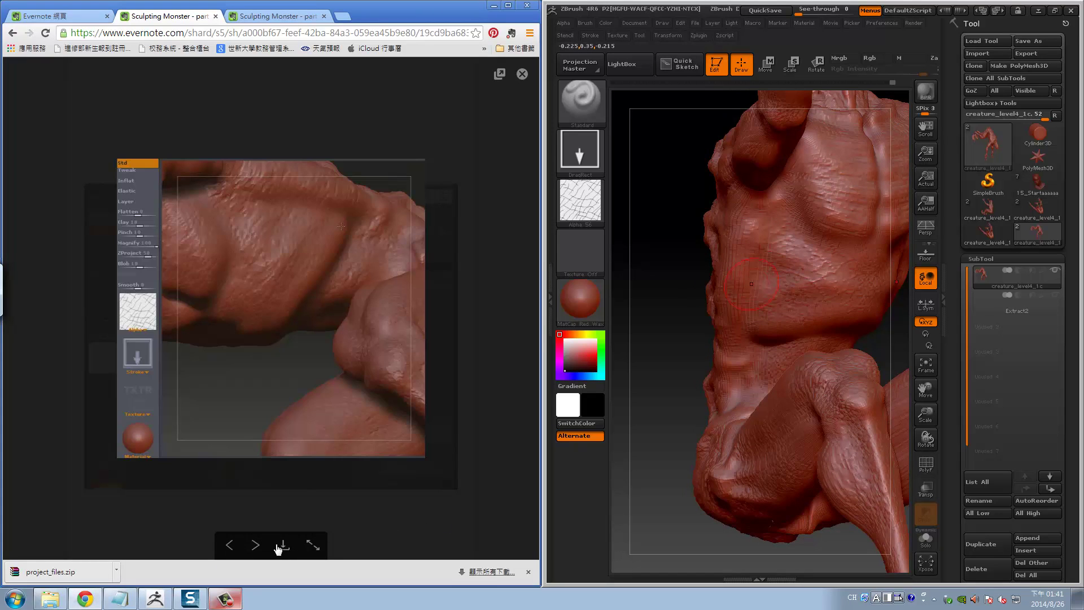
{"action": "left_click", "coordinate": [254, 546]}
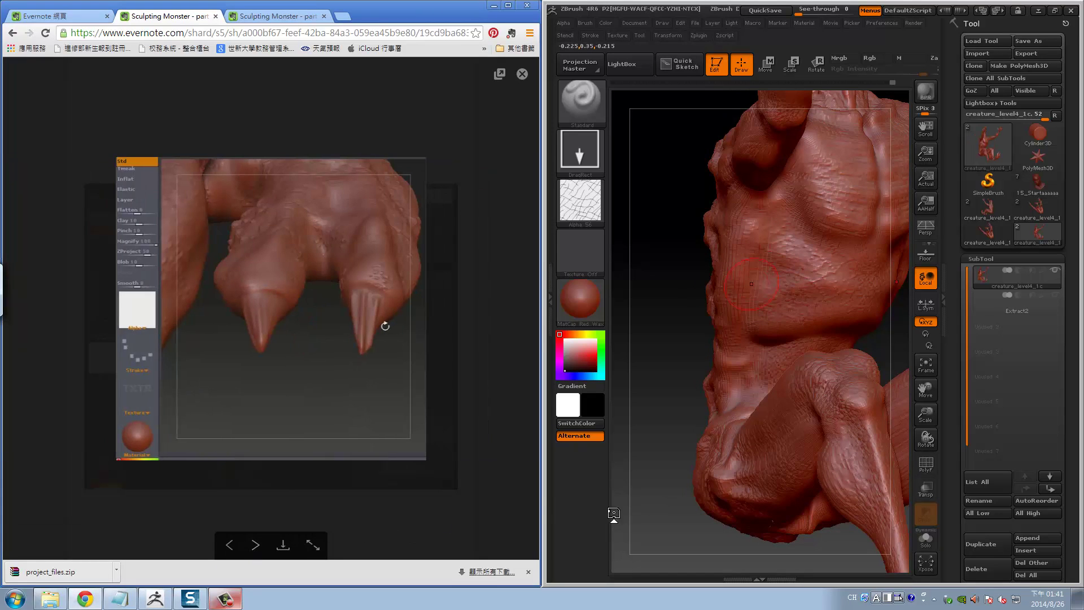
Set the brush stroke to Dots with the alpha turned off
{"action": "mouse_move", "coordinate": [614, 514]}
{"action": "left_mouse_down"}
{"action": "mouse_move", "coordinate": [712, 335]}
{"action": "mouse_move", "coordinate": [795, 310]}
{"action": "mouse_move", "coordinate": [788, 390]}
{"action": "mouse_move", "coordinate": [818, 531]}
{"action": "mouse_move", "coordinate": [810, 519]}
{"action": "mouse_move", "coordinate": [830, 363]}
{"action": "left_mouse_up"}
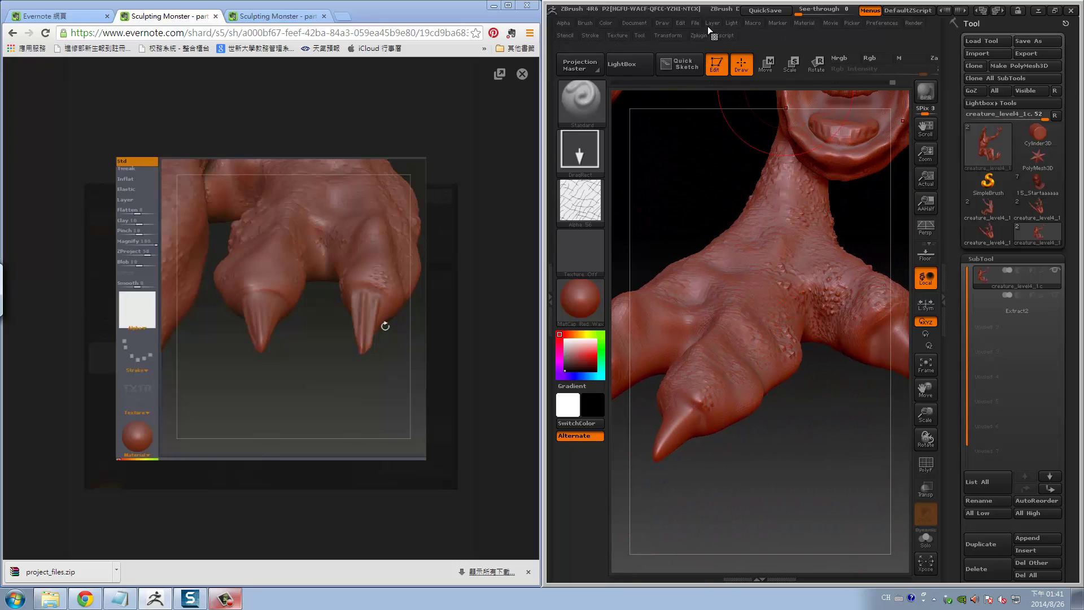
{"action": "left_click", "coordinate": [590, 37]}
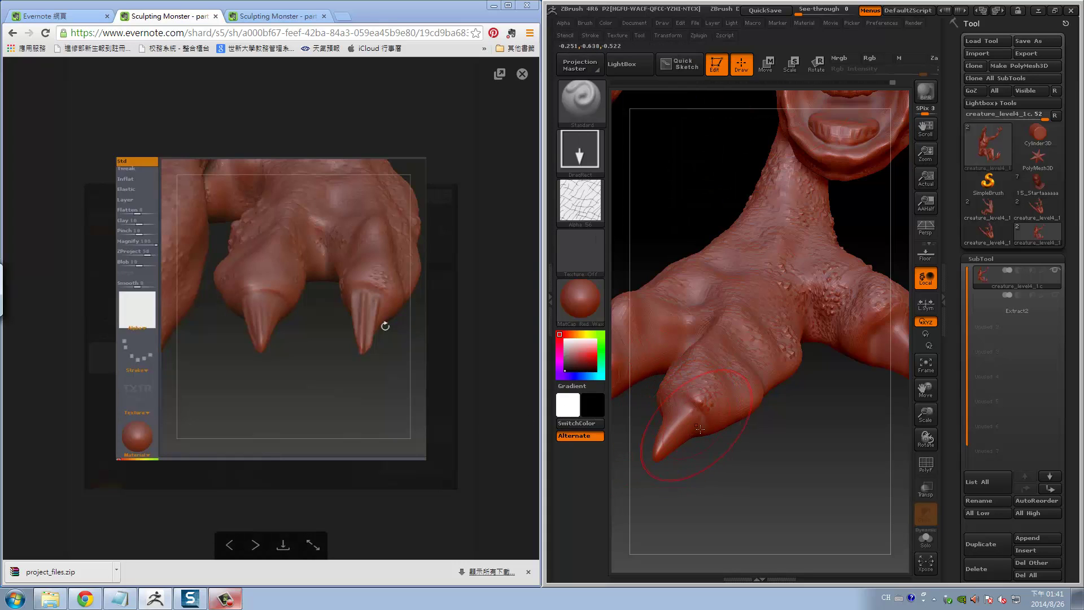
{"action": "left_click_drag", "start_coordinate": [779, 464], "coordinate": [837, 431], "text": "alt"}
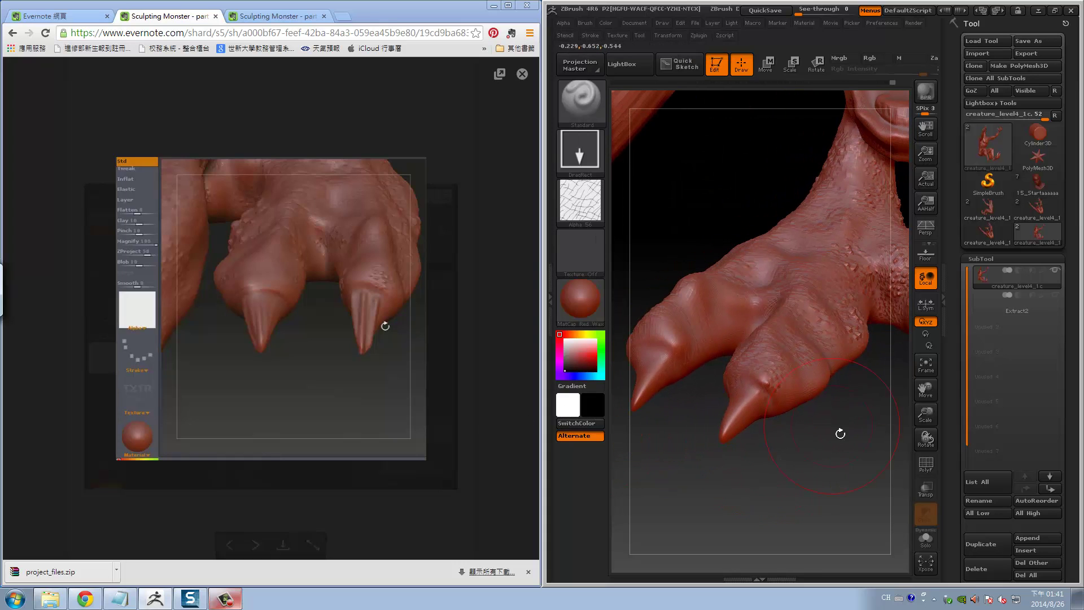
{"action": "left_click", "coordinate": [585, 141]}
{"action": "left_click", "coordinate": [646, 165]}
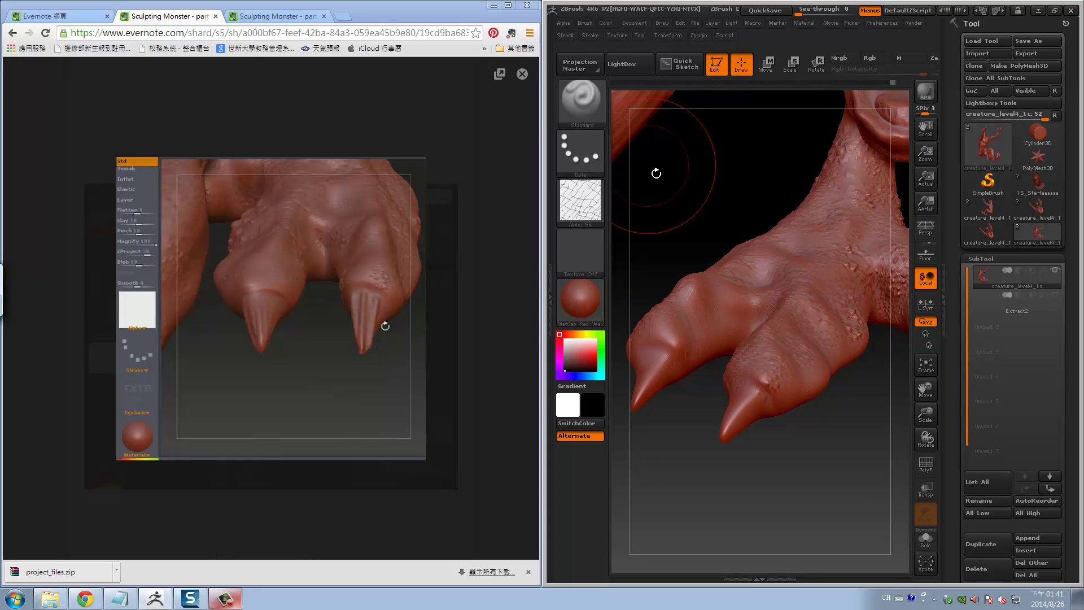
{"action": "left_click", "coordinate": [589, 148]}
{"action": "left_click", "coordinate": [731, 168]}
{"action": "left_click", "coordinate": [581, 200]}
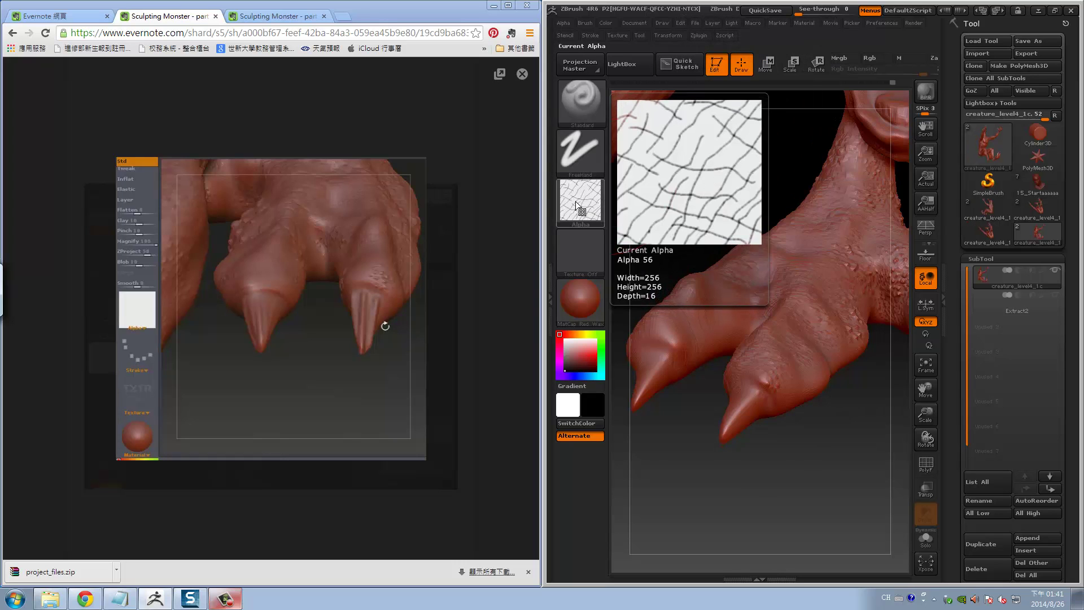
{"action": "left_click", "coordinate": [578, 206]}
{"action": "left_click", "coordinate": [636, 212]}
{"action": "left_click", "coordinate": [598, 160]}
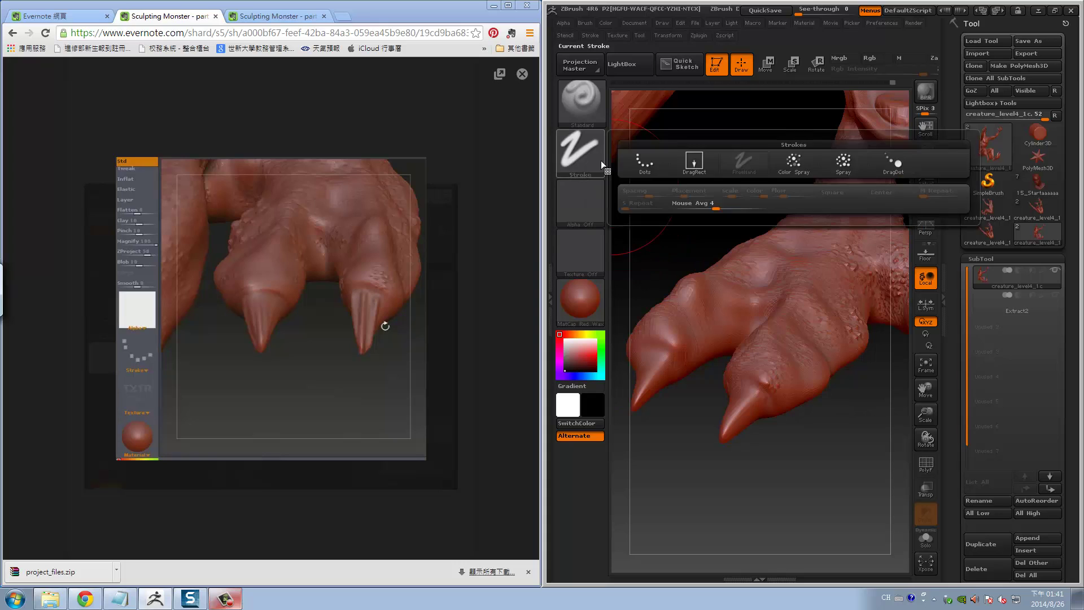
{"action": "left_click", "coordinate": [645, 161]}
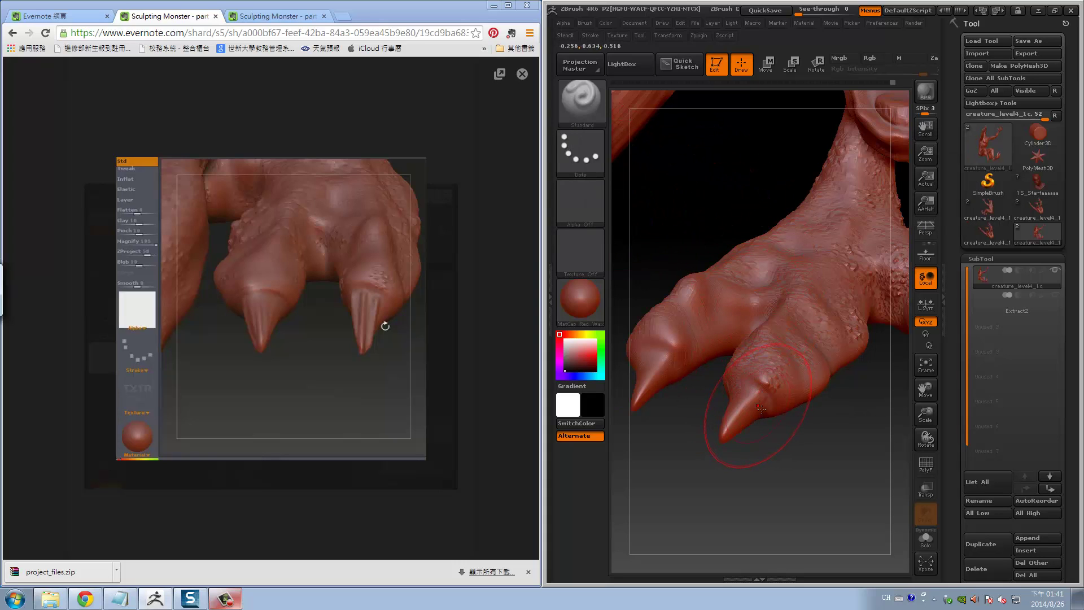
Shrink Draw Size, raise Z Intensity to 29, and dab small bumps on the toes
{"action": "key", "text": "s"}
{"action": "left_click_drag", "start_coordinate": [764, 401], "coordinate": [728, 401]}
{"action": "key", "text": "u"}
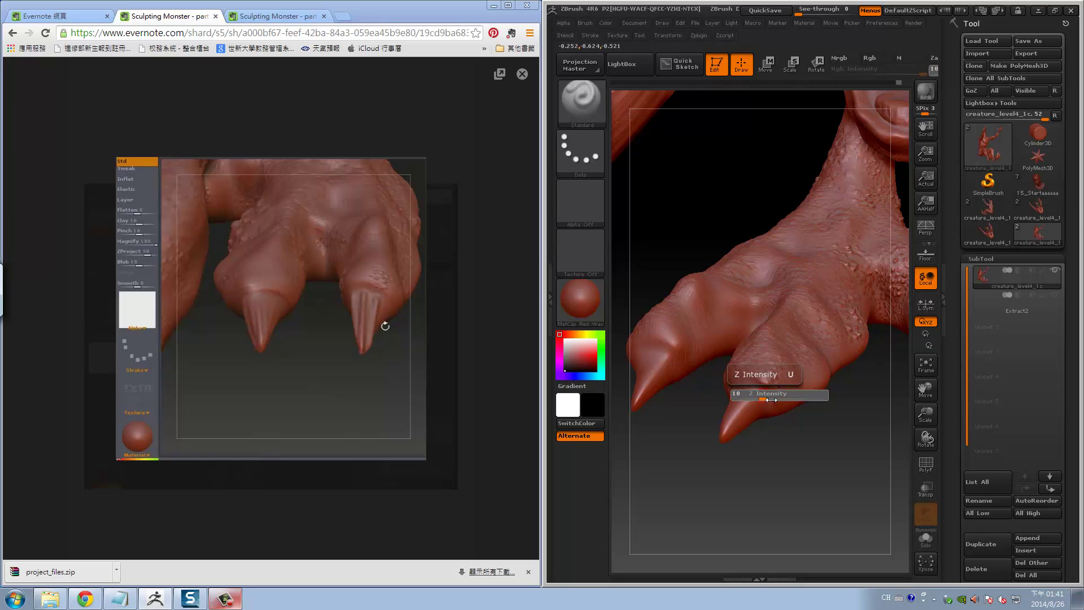
{"action": "left_click_drag", "start_coordinate": [789, 401], "coordinate": [756, 418]}
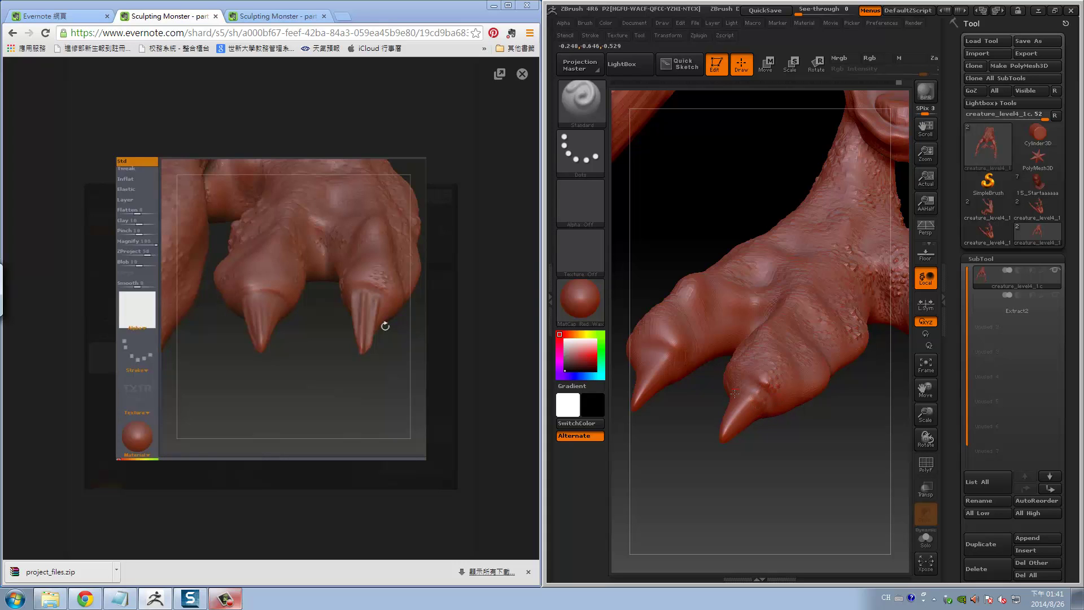
{"action": "mouse_move", "coordinate": [794, 438]}
{"action": "left_mouse_down"}
{"action": "mouse_move", "coordinate": [772, 392]}
{"action": "mouse_move", "coordinate": [773, 423]}
{"action": "left_mouse_up"}
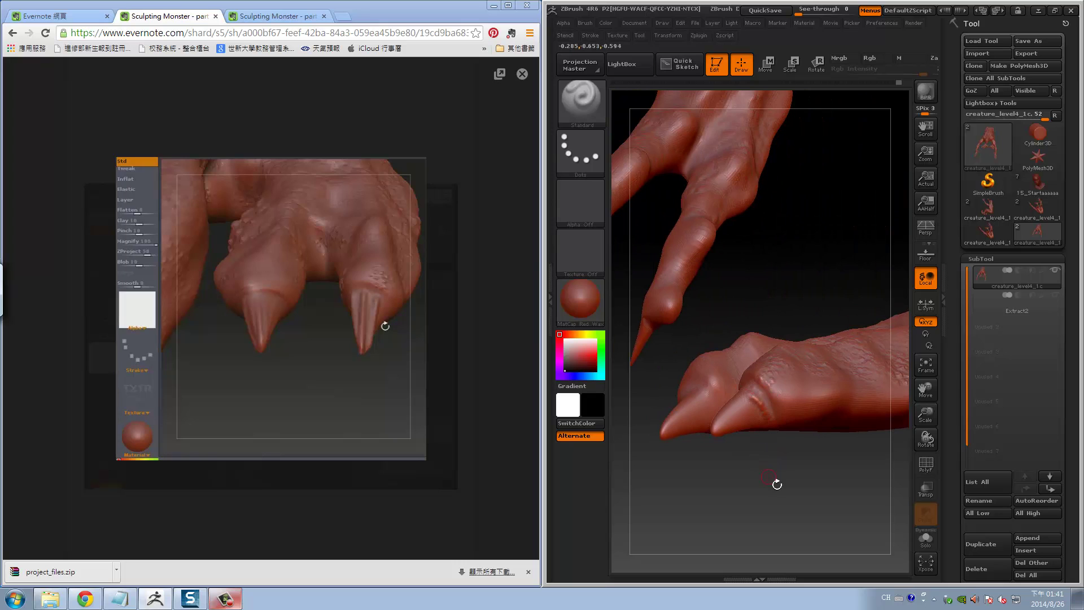
{"action": "left_click_drag", "start_coordinate": [774, 484], "coordinate": [732, 404]}
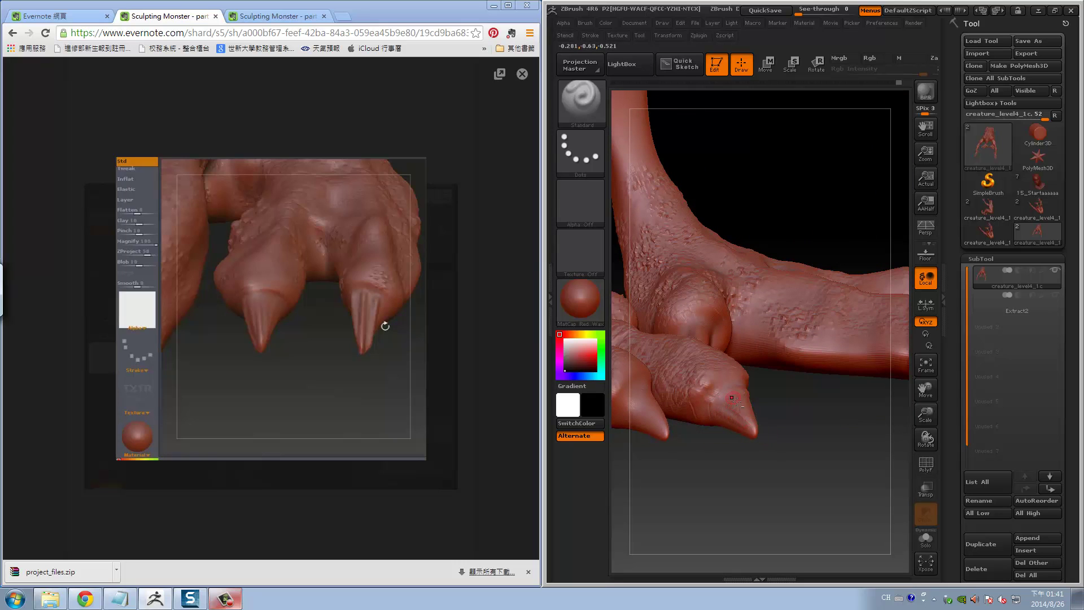
{"action": "left_click_drag", "start_coordinate": [781, 416], "coordinate": [777, 491]}
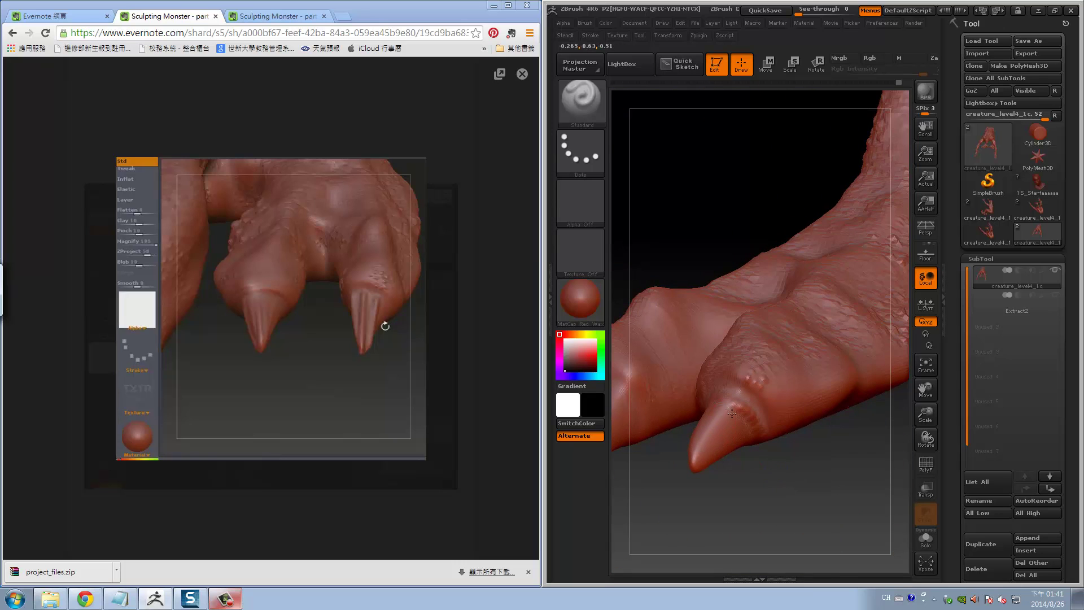
{"action": "key", "text": "s"}
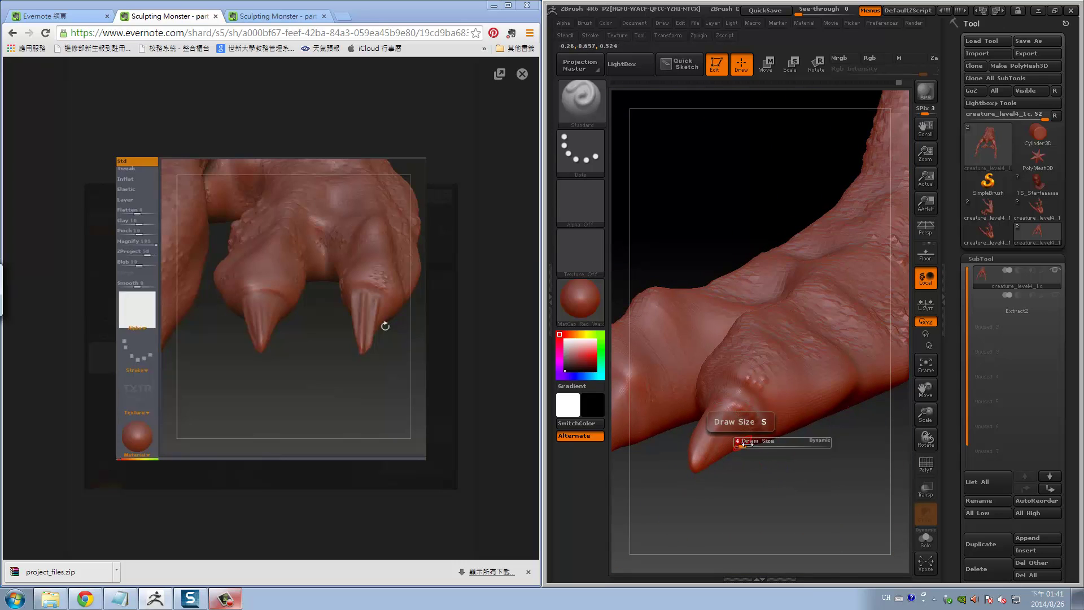
{"action": "left_click_drag", "start_coordinate": [752, 453], "coordinate": [766, 419]}
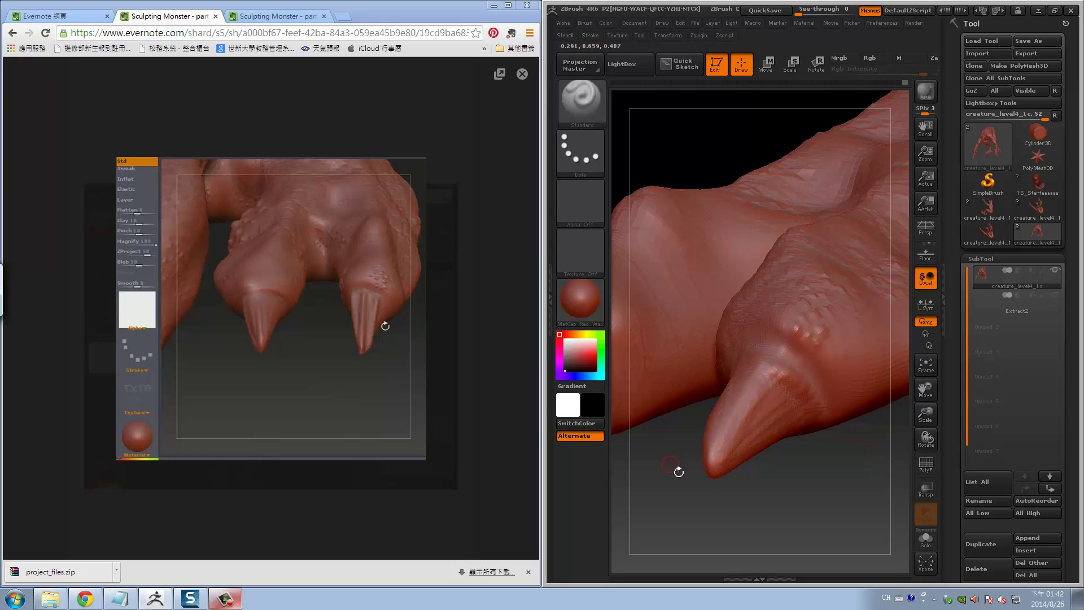
{"action": "left_click_drag", "start_coordinate": [681, 471], "coordinate": [743, 376]}
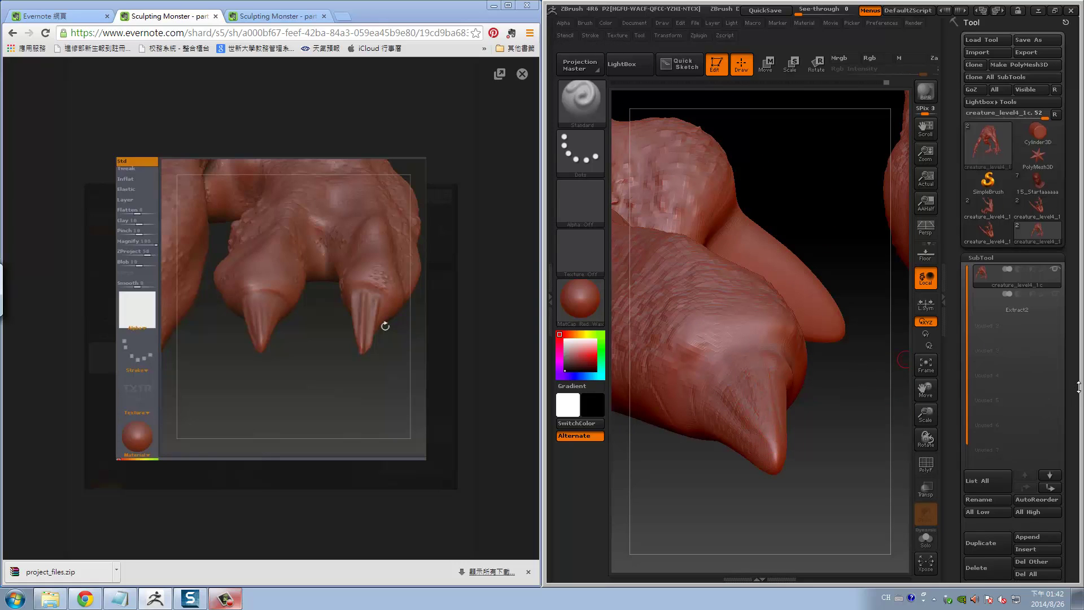
Divide the mesh twice in Tool > Geometry to reach SDiv 7
{"action": "left_click_drag", "start_coordinate": [1082, 393], "coordinate": [1081, 468]}
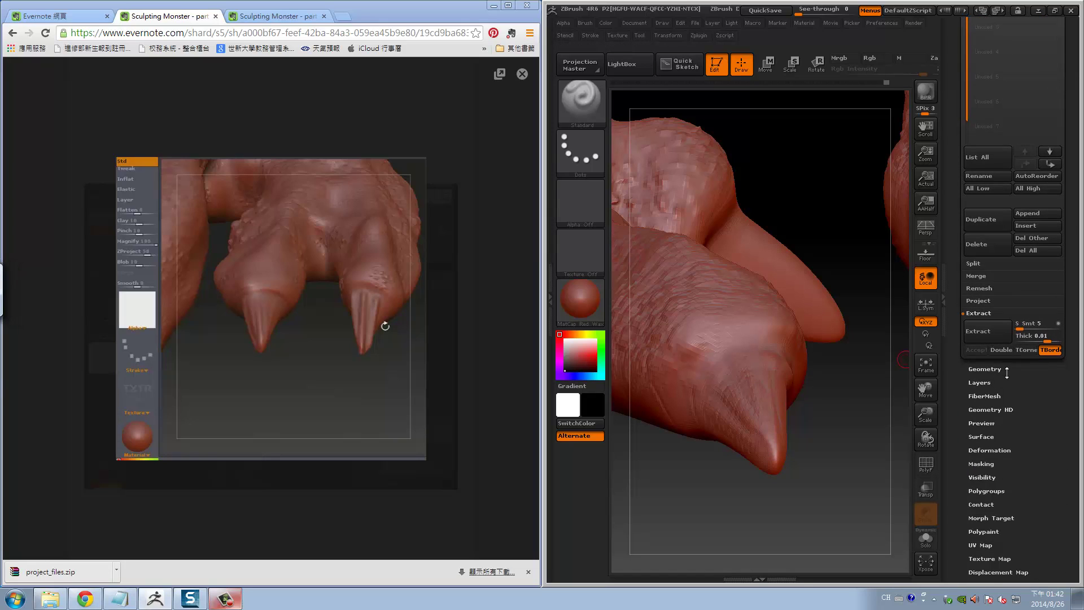
{"action": "left_click", "coordinate": [985, 369]}
{"action": "left_click", "coordinate": [990, 101]}
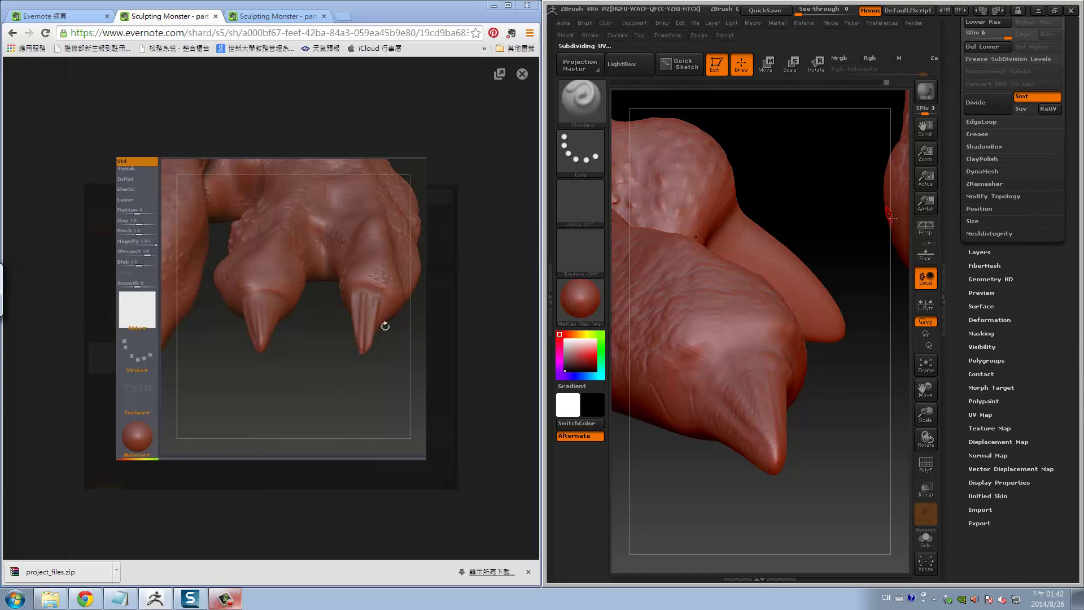
{"action": "left_click_drag", "start_coordinate": [1049, 309], "coordinate": [1048, 333]}
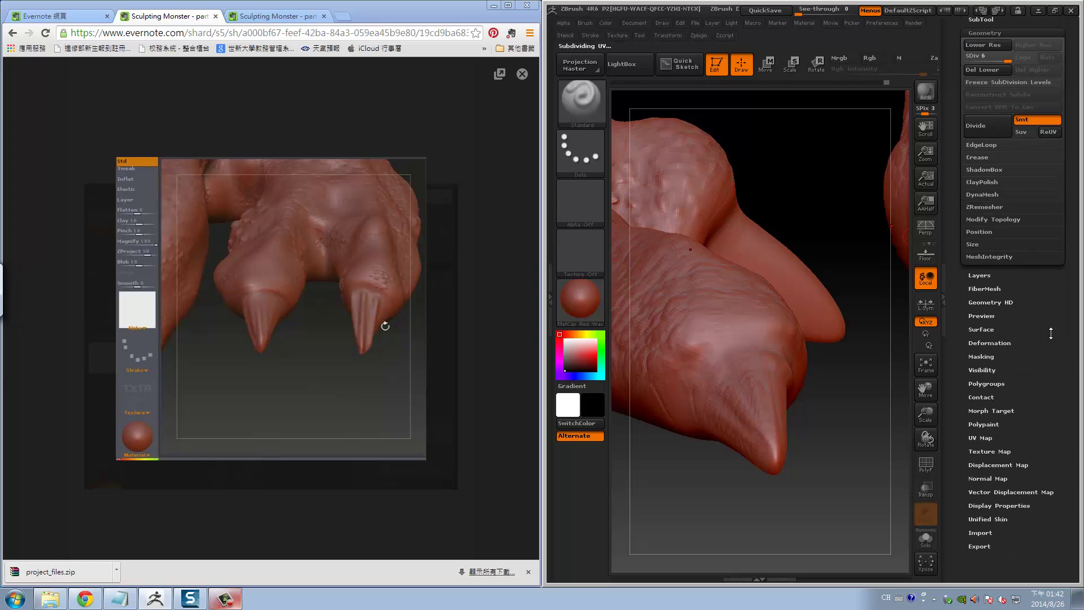
{"action": "left_click", "coordinate": [992, 129]}
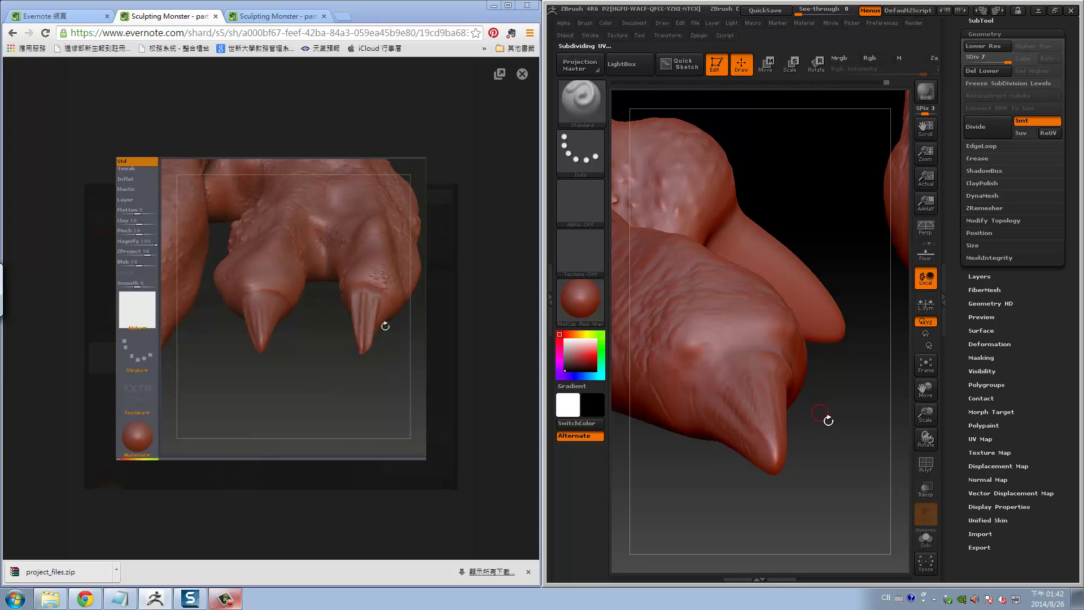
Set a small Draw Size and sculpt fine wrinkle grooves along the claw near its tip
{"action": "left_click_drag", "start_coordinate": [823, 431], "coordinate": [833, 444]}
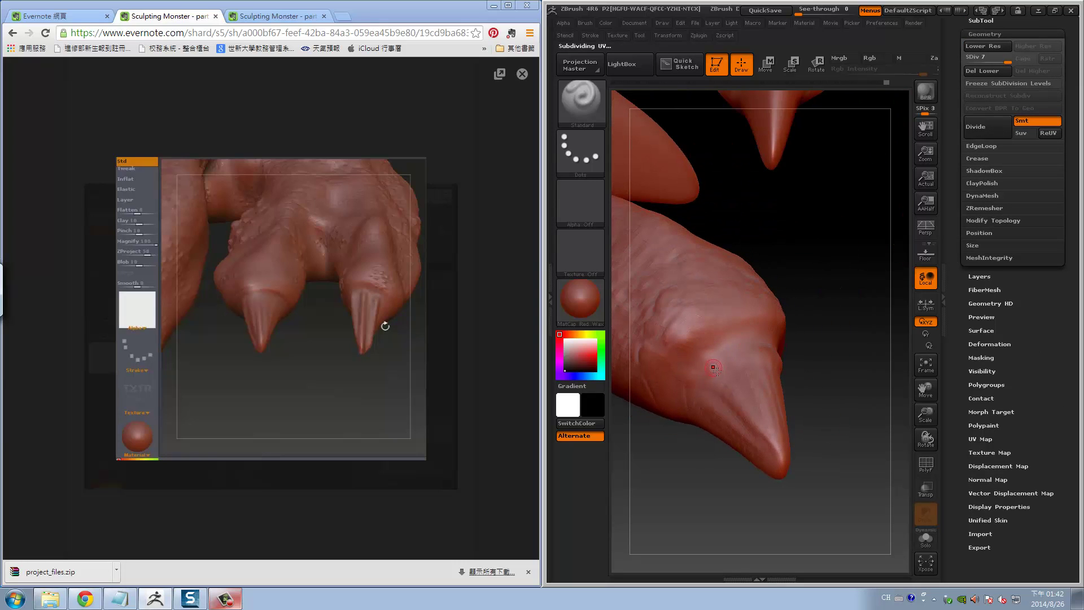
{"action": "key", "text": "s"}
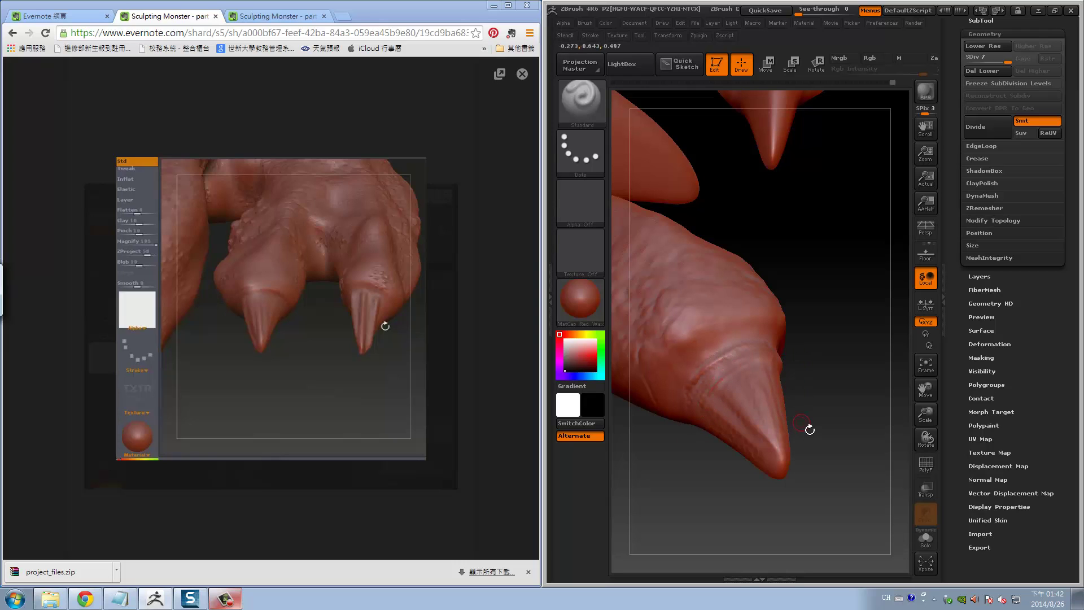
{"action": "left_click_drag", "start_coordinate": [812, 431], "coordinate": [796, 384]}
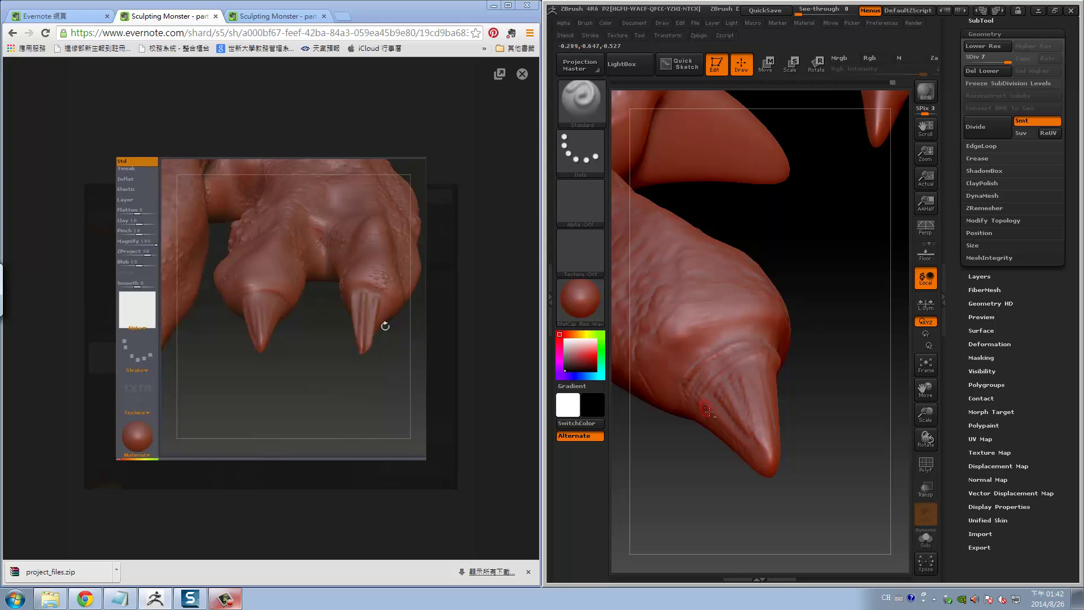
{"action": "left_click_drag", "start_coordinate": [835, 450], "coordinate": [746, 370]}
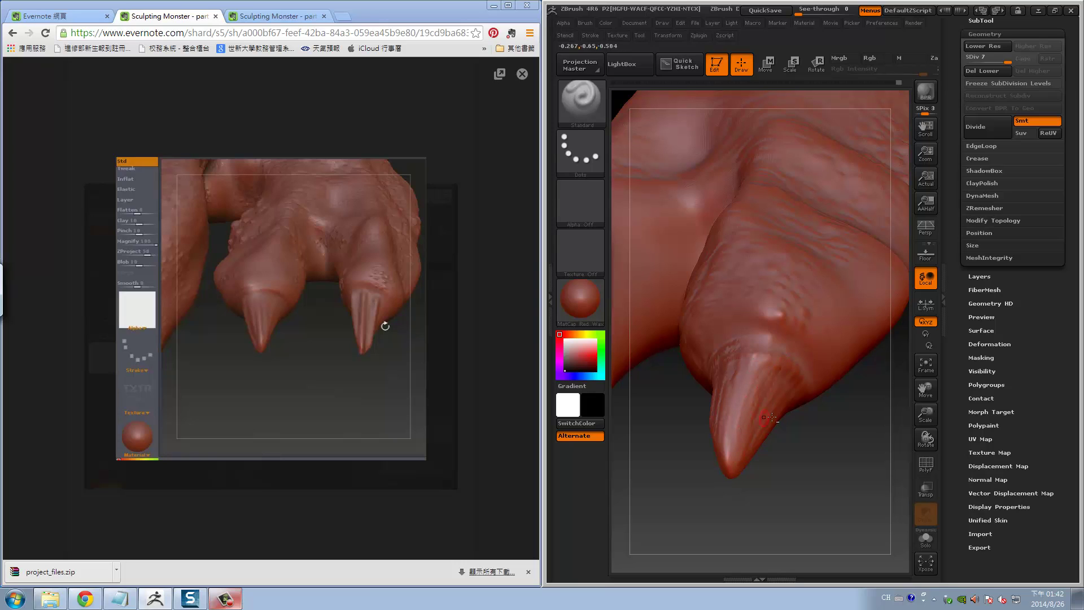
{"action": "key", "text": "s"}
{"action": "mouse_move", "coordinate": [833, 466]}
{"action": "left_mouse_down"}
{"action": "mouse_move", "coordinate": [791, 341]}
{"action": "mouse_move", "coordinate": [732, 361]}
{"action": "left_mouse_up"}
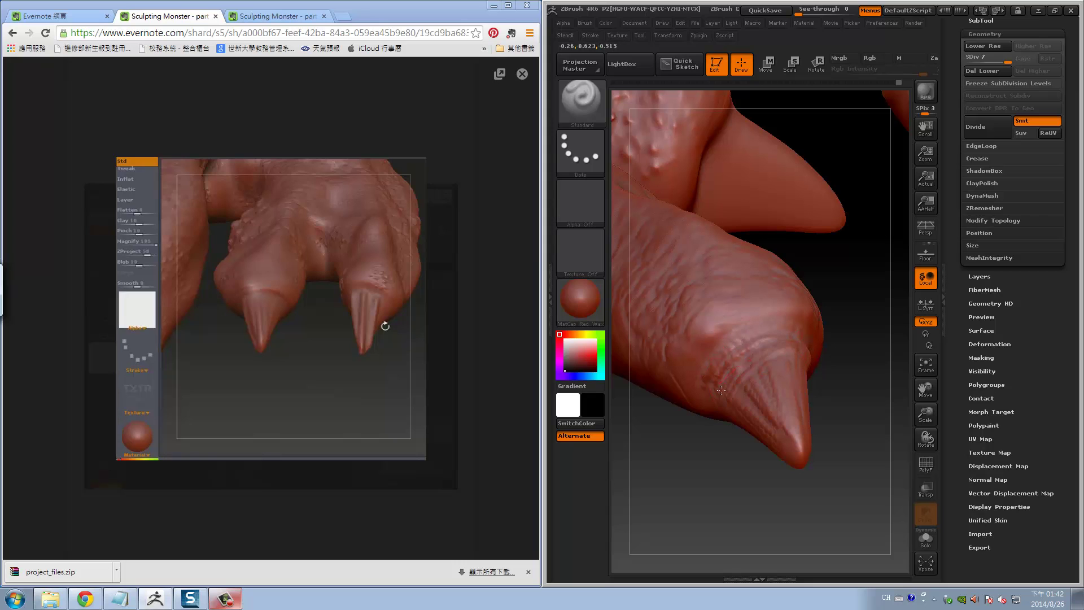
{"action": "left_click_drag", "start_coordinate": [755, 366], "coordinate": [757, 356]}
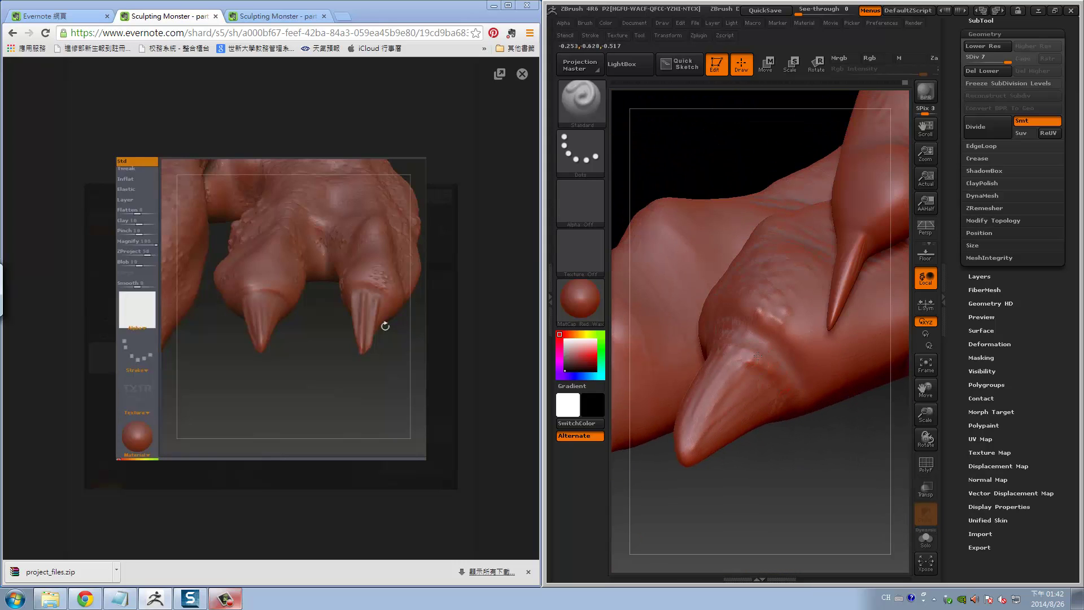
{"action": "left_click", "coordinate": [582, 150]}
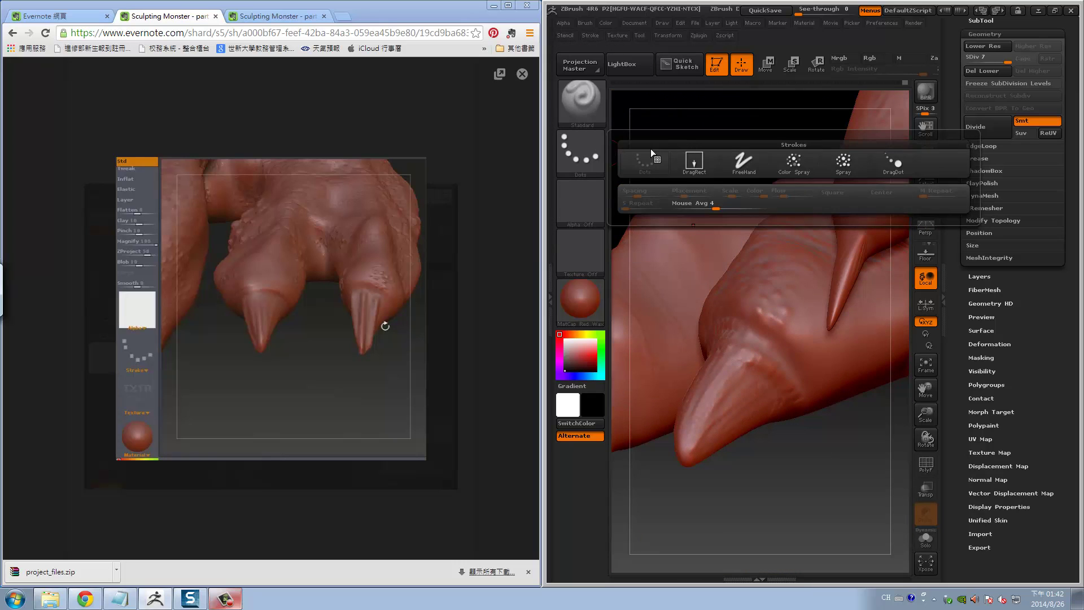
With a FreeHand stroke, carve grooves down the lower claw tip and around its base
{"action": "left_click", "coordinate": [740, 162]}
{"action": "left_click_drag", "start_coordinate": [756, 387], "coordinate": [778, 391]}
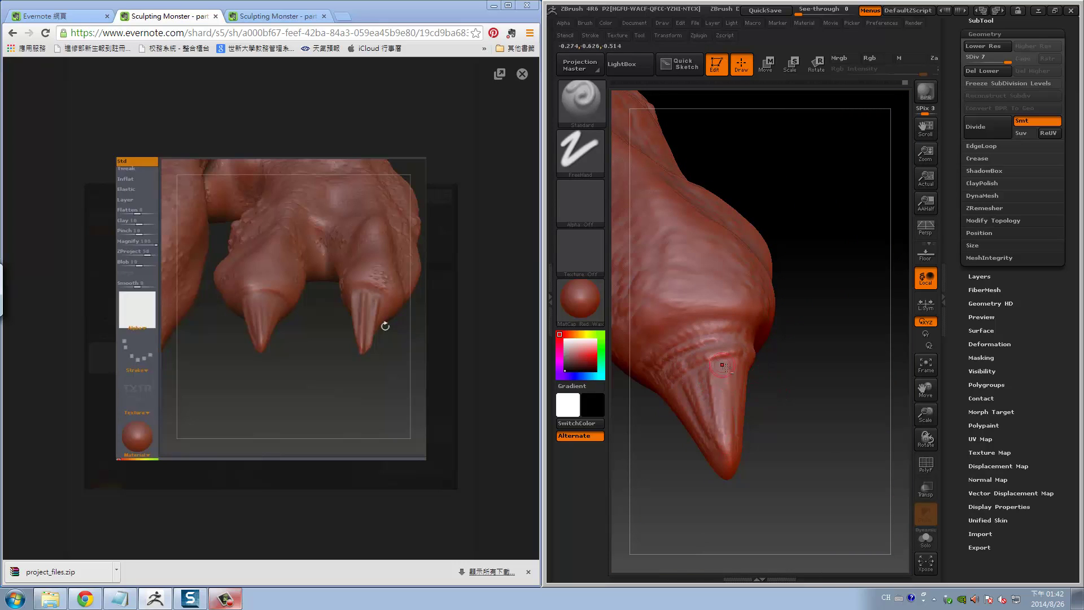
{"action": "left_click_drag", "start_coordinate": [721, 368], "coordinate": [725, 447]}
{"action": "left_click_drag", "start_coordinate": [678, 485], "coordinate": [740, 400]}
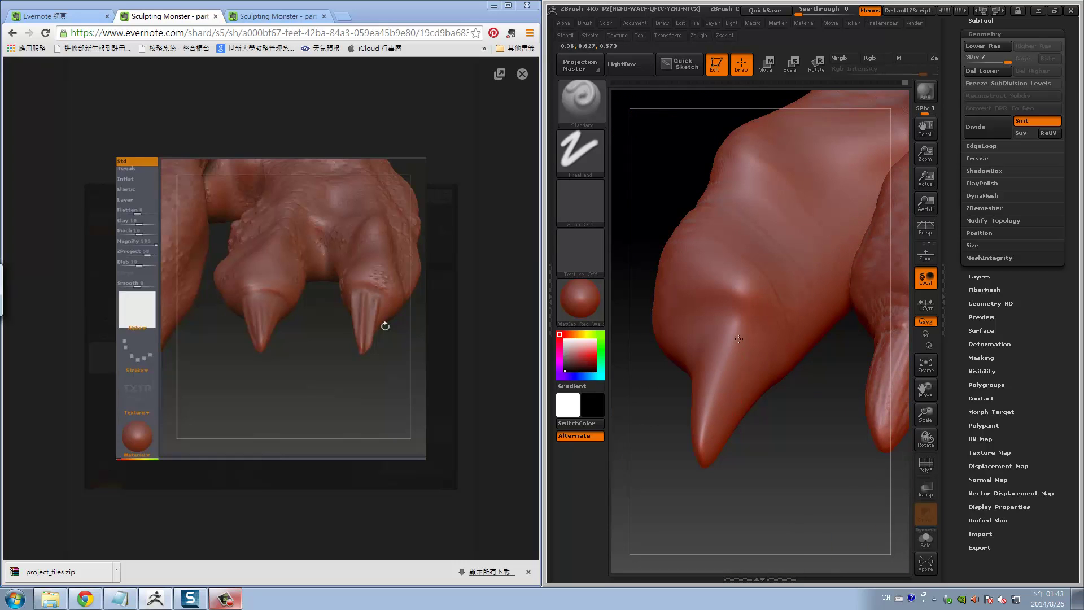
{"action": "left_click_drag", "start_coordinate": [749, 360], "coordinate": [735, 410]}
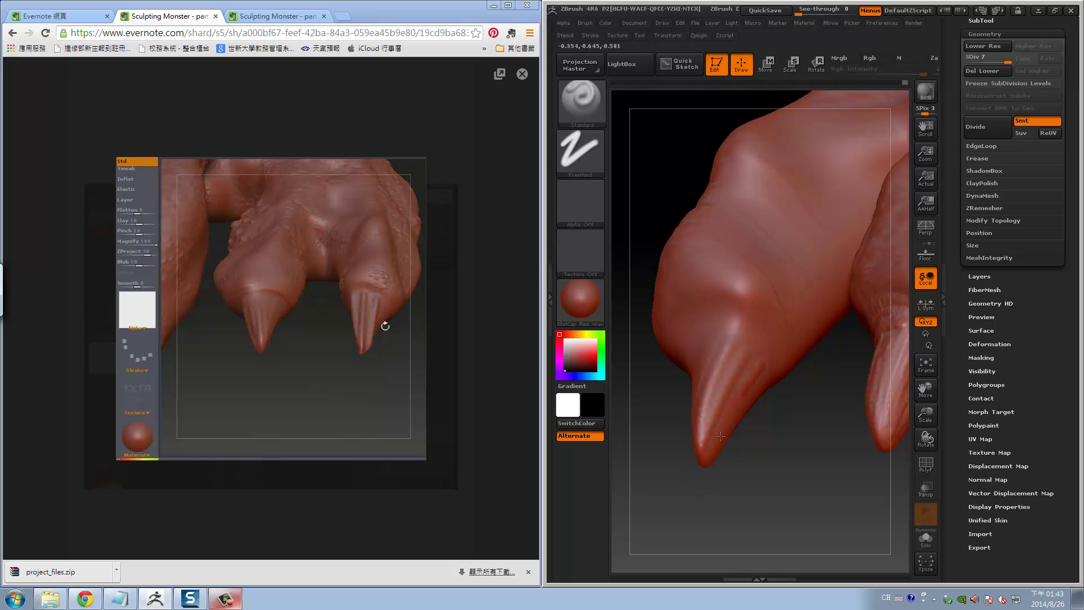
{"action": "mouse_move", "coordinate": [750, 493]}
{"action": "left_mouse_down"}
{"action": "mouse_move", "coordinate": [770, 346]}
{"action": "mouse_move", "coordinate": [816, 429]}
{"action": "left_mouse_up"}
{"action": "mouse_move", "coordinate": [757, 367]}
{"action": "left_mouse_down"}
{"action": "mouse_move", "coordinate": [796, 415]}
{"action": "mouse_move", "coordinate": [764, 415]}
{"action": "mouse_move", "coordinate": [805, 445]}
{"action": "left_mouse_up"}
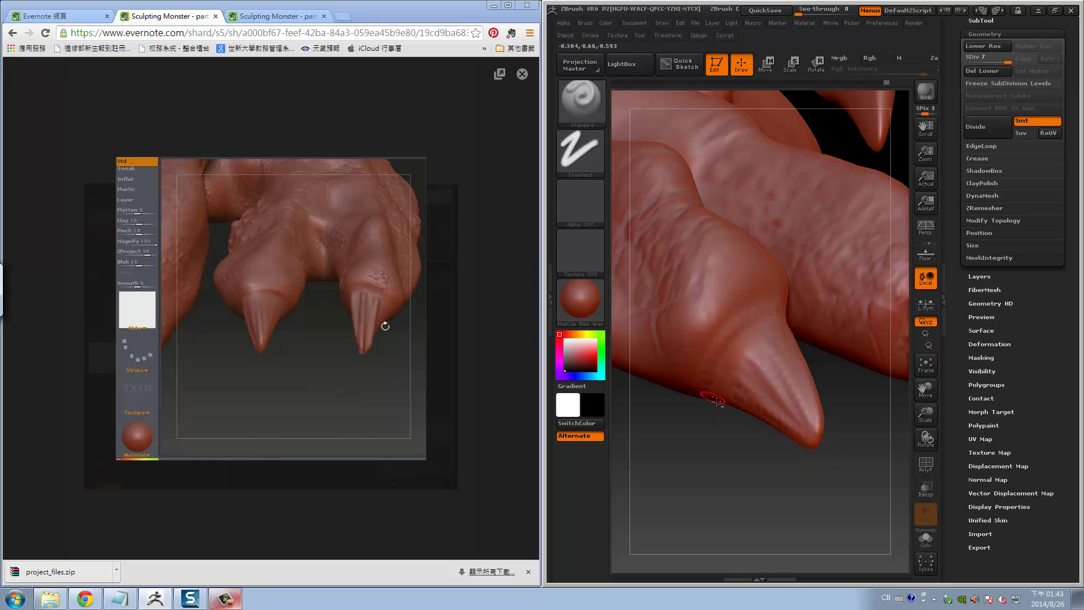
{"action": "left_click_drag", "start_coordinate": [729, 338], "coordinate": [753, 364]}
{"action": "mouse_move", "coordinate": [857, 418]}
{"action": "left_mouse_down"}
{"action": "mouse_move", "coordinate": [802, 445]}
{"action": "mouse_move", "coordinate": [782, 442]}
{"action": "left_mouse_up"}
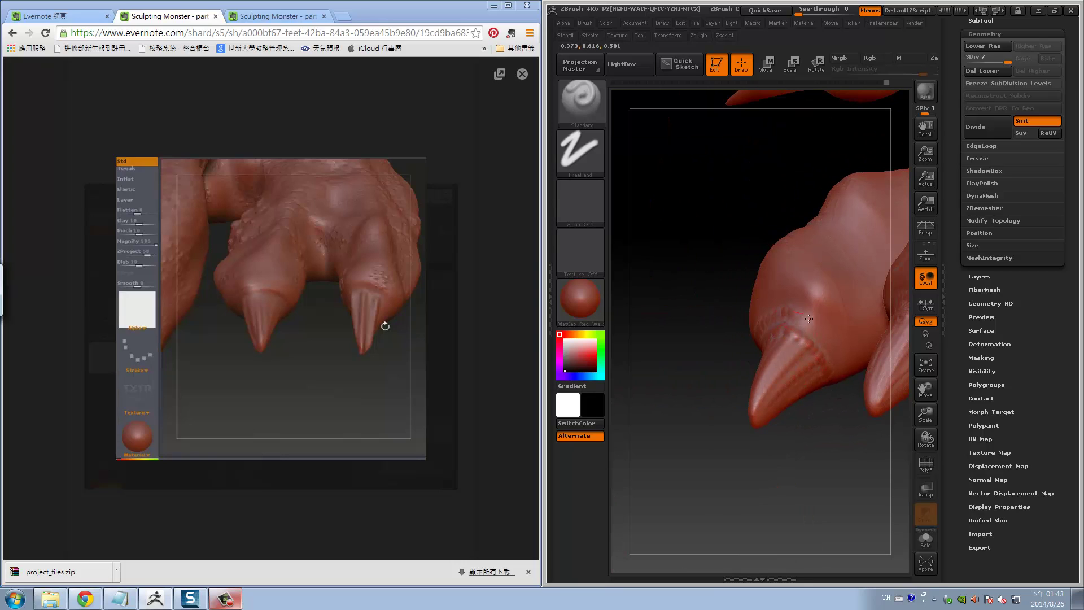
{"action": "left_click_drag", "start_coordinate": [809, 319], "coordinate": [846, 369]}
Switch to the Dots stroke and sculpt a raised ridge across the claw's upper edge
{"action": "left_click", "coordinate": [601, 169]}
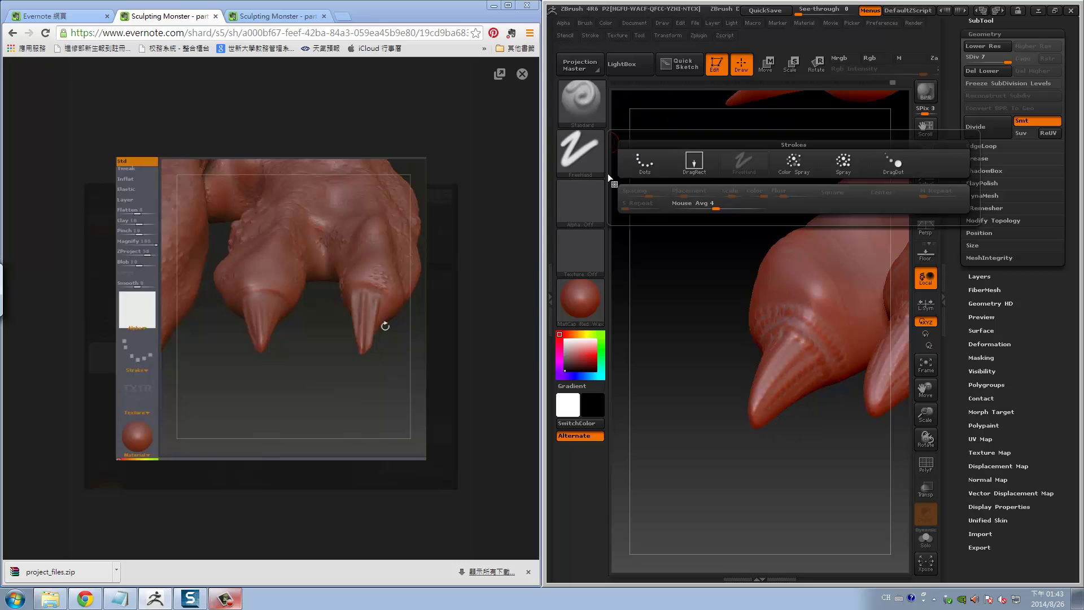
{"action": "left_click", "coordinate": [646, 160]}
{"action": "left_click_drag", "start_coordinate": [726, 422], "coordinate": [762, 410], "text": "alt"}
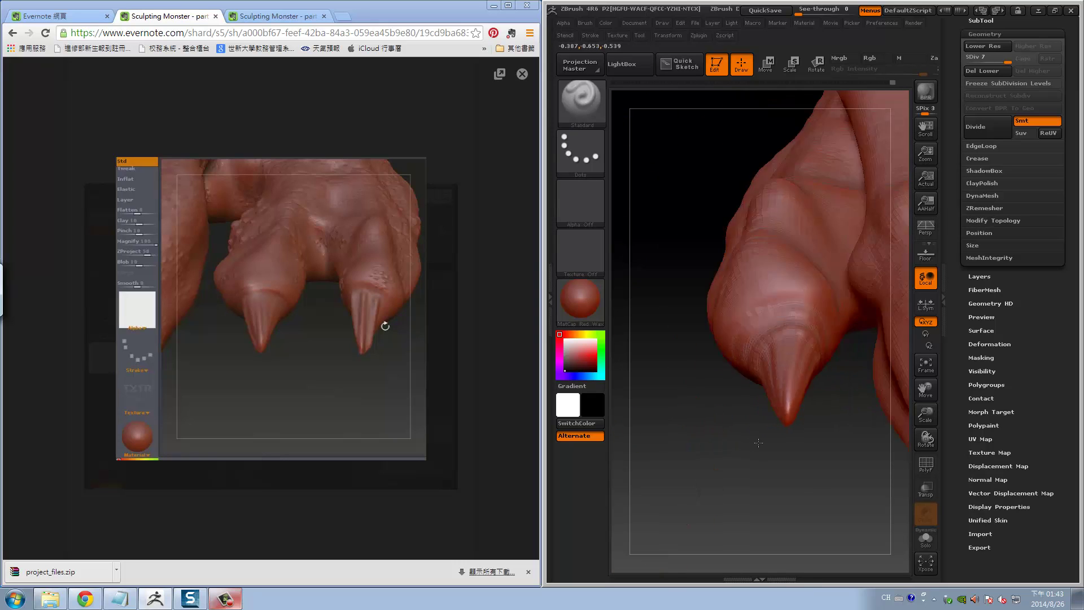
{"action": "left_click_drag", "start_coordinate": [746, 329], "coordinate": [789, 314]}
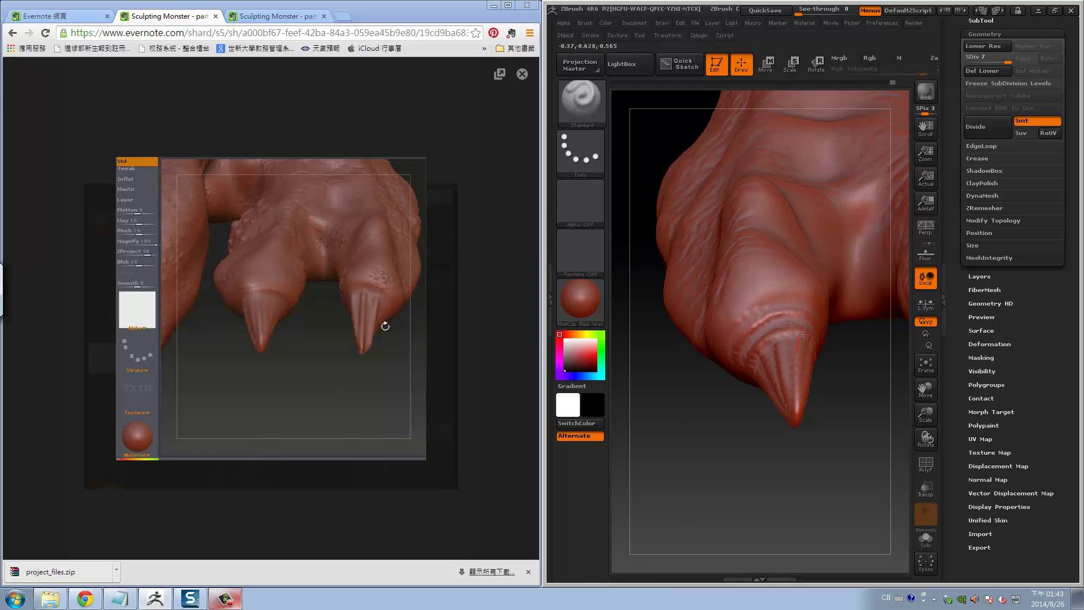
{"action": "left_click_drag", "start_coordinate": [812, 346], "coordinate": [766, 399]}
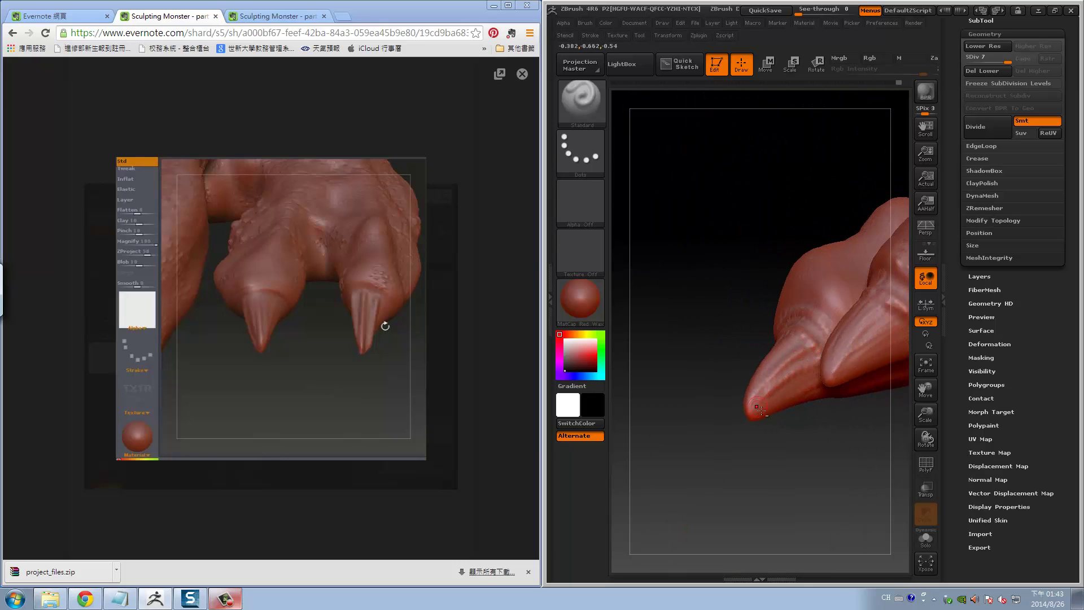
{"action": "mouse_move", "coordinate": [811, 449]}
{"action": "left_mouse_down"}
{"action": "mouse_move", "coordinate": [799, 447]}
{"action": "mouse_move", "coordinate": [800, 392]}
{"action": "left_mouse_up"}
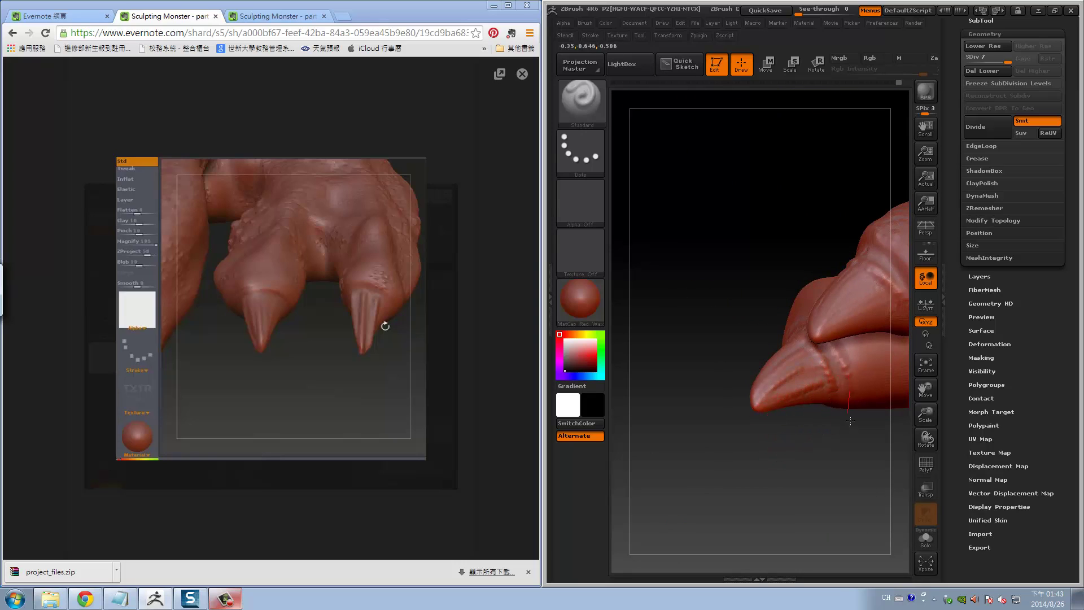
{"action": "key", "text": "f"}
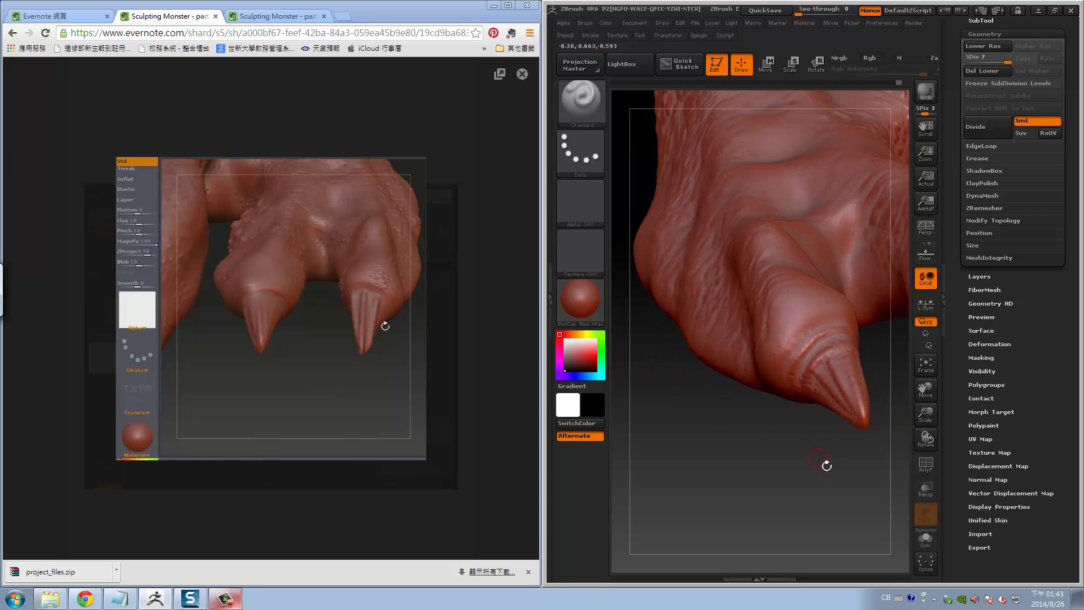
{"action": "left_click_drag", "start_coordinate": [830, 459], "coordinate": [762, 448], "text": "alt"}
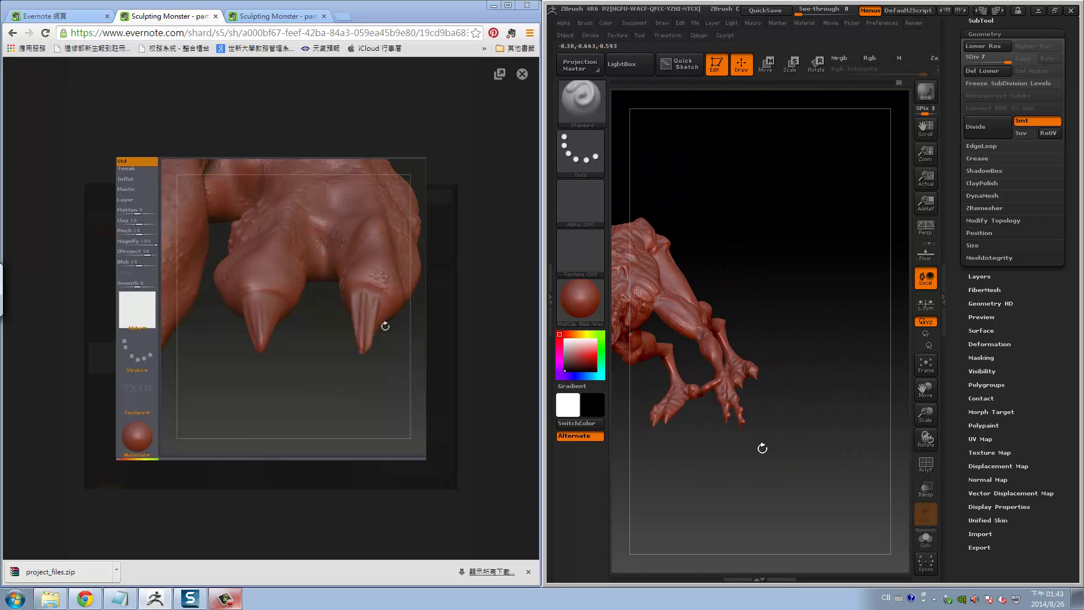
Switch the reference to the bumpy clawed toe close-up and frame the model's toe claws with Draw Size showing
{"action": "left_click", "coordinate": [258, 552]}
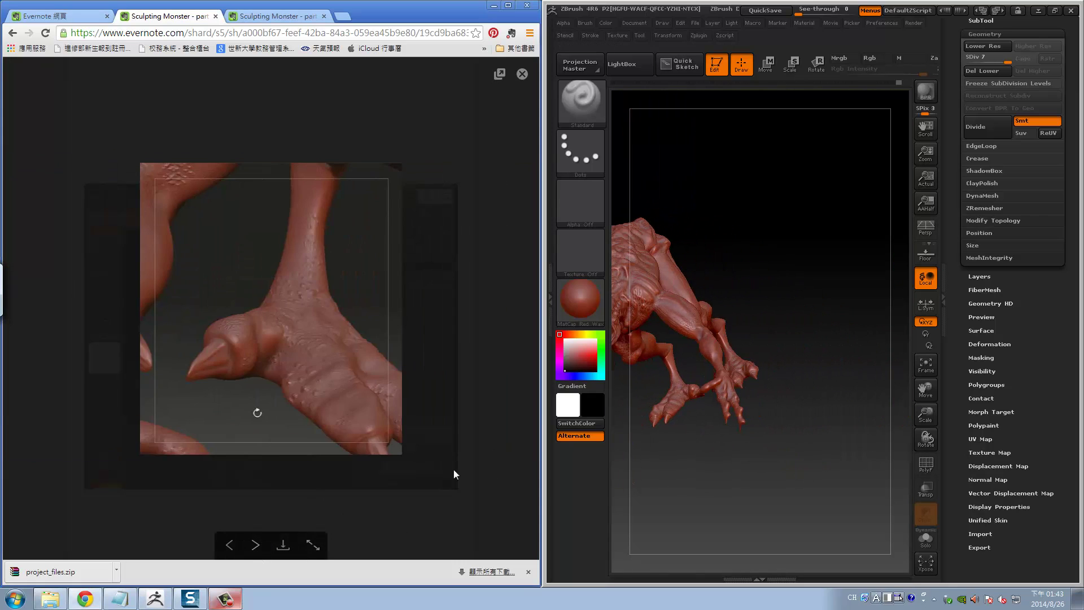
{"action": "left_click_drag", "start_coordinate": [802, 466], "coordinate": [822, 472]}
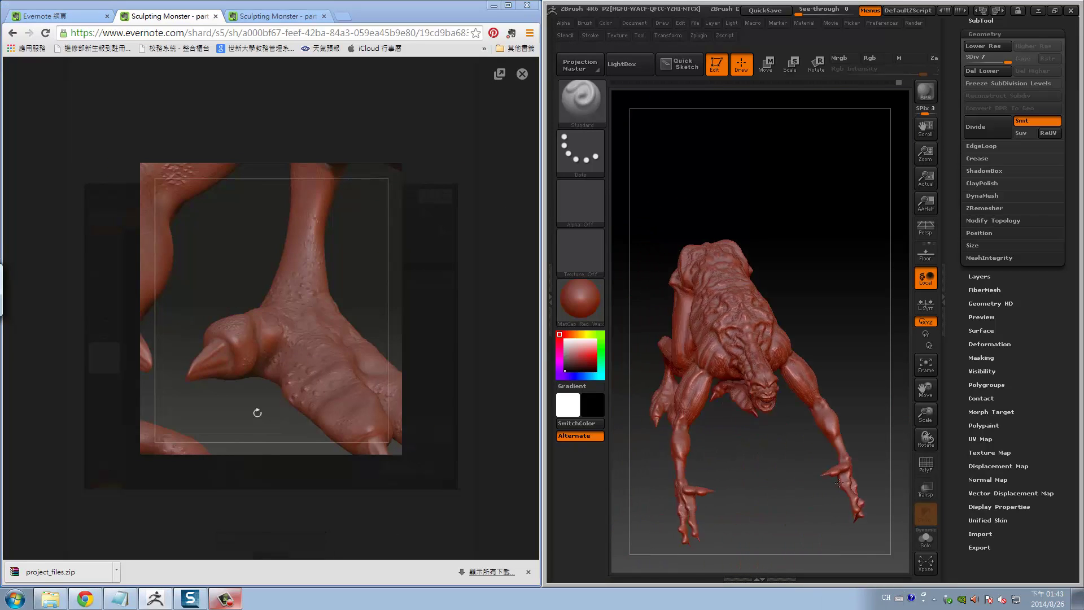
{"action": "mouse_move", "coordinate": [747, 455]}
{"action": "left_mouse_down", "text": "alt"}
{"action": "mouse_move", "coordinate": [761, 463]}
{"action": "mouse_move", "coordinate": [704, 537]}
{"action": "left_mouse_up", "text": "alt"}
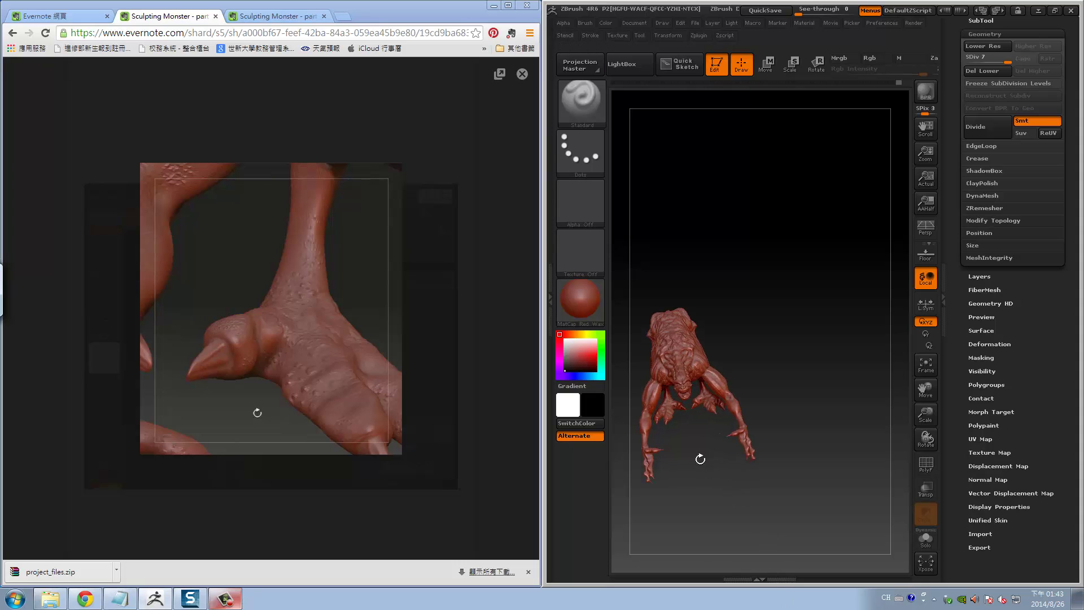
{"action": "mouse_move", "coordinate": [729, 463]}
{"action": "left_mouse_down", "text": "alt"}
{"action": "mouse_move", "coordinate": [806, 397]}
{"action": "mouse_move", "coordinate": [777, 454]}
{"action": "mouse_move", "coordinate": [690, 436]}
{"action": "left_mouse_up", "text": "alt"}
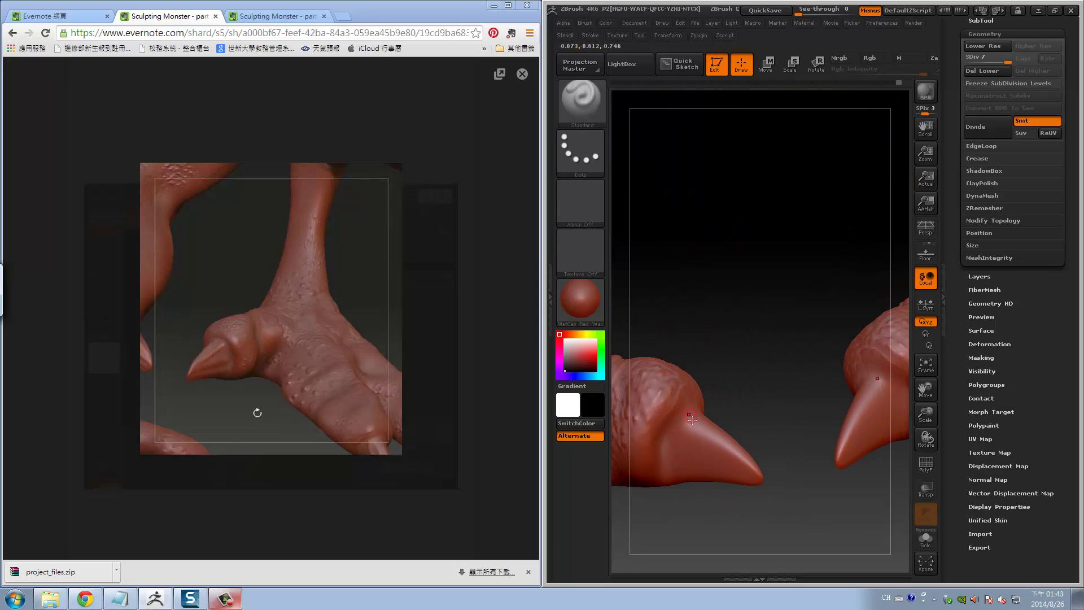
{"action": "key", "text": "s"}
{"action": "mouse_move", "coordinate": [668, 493]}
{"action": "left_mouse_down"}
{"action": "mouse_move", "coordinate": [799, 404]}
{"action": "mouse_move", "coordinate": [706, 419]}
{"action": "left_mouse_up"}
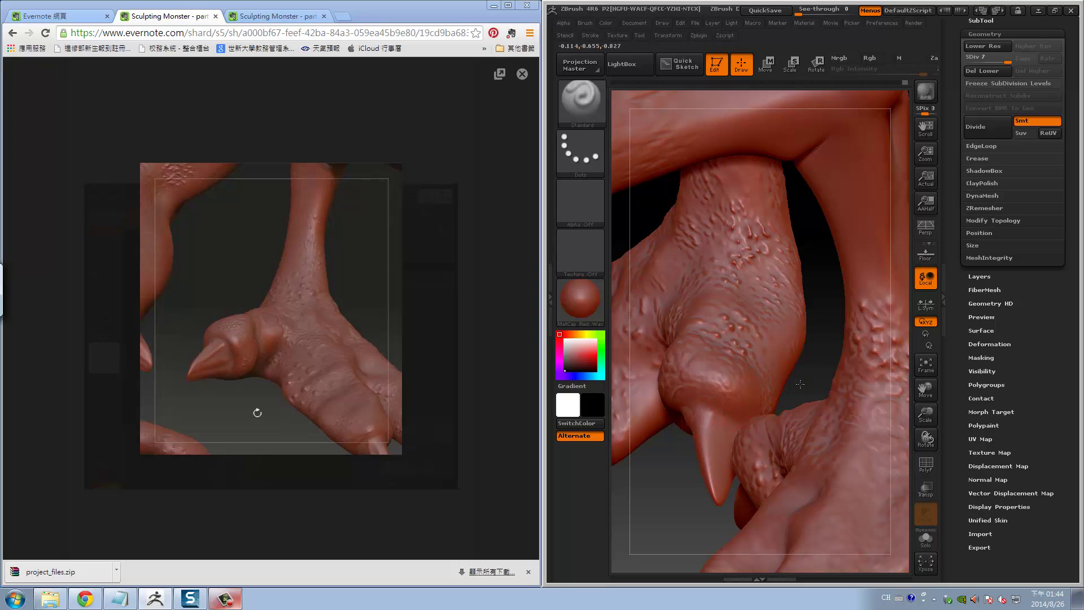
{"action": "mouse_move", "coordinate": [811, 396]}
{"action": "left_mouse_down"}
{"action": "mouse_move", "coordinate": [699, 431]}
{"action": "mouse_move", "coordinate": [880, 419]}
{"action": "left_mouse_up"}
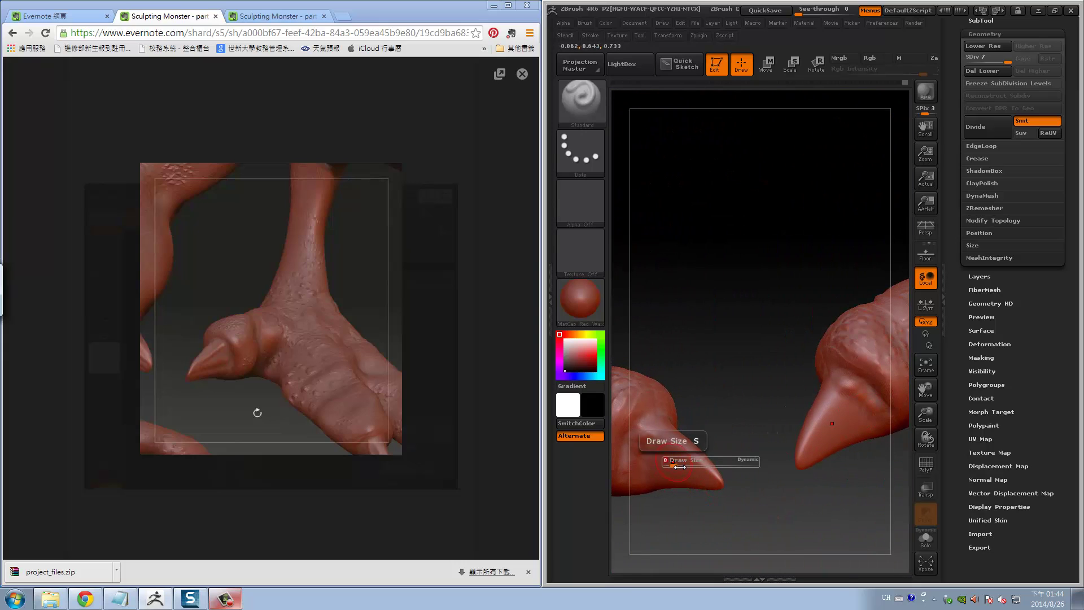
Carve a thin crease along the left claw and along the right claw's lower edge
{"action": "left_click_drag", "start_coordinate": [662, 467], "coordinate": [662, 462]}
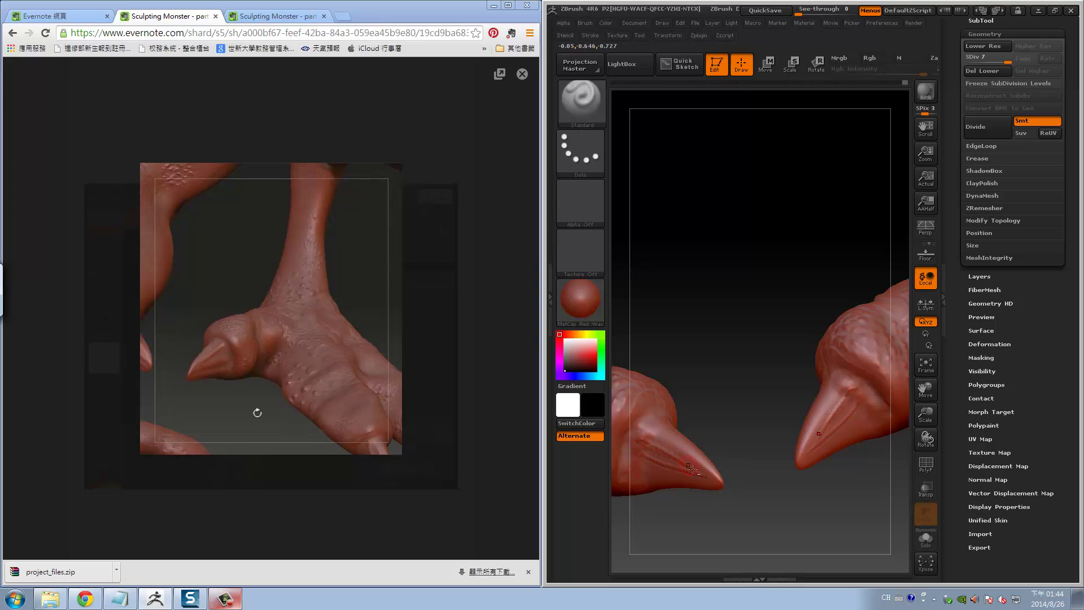
{"action": "right_click_drag", "start_coordinate": [644, 450], "coordinate": [720, 470], "text": "alt"}
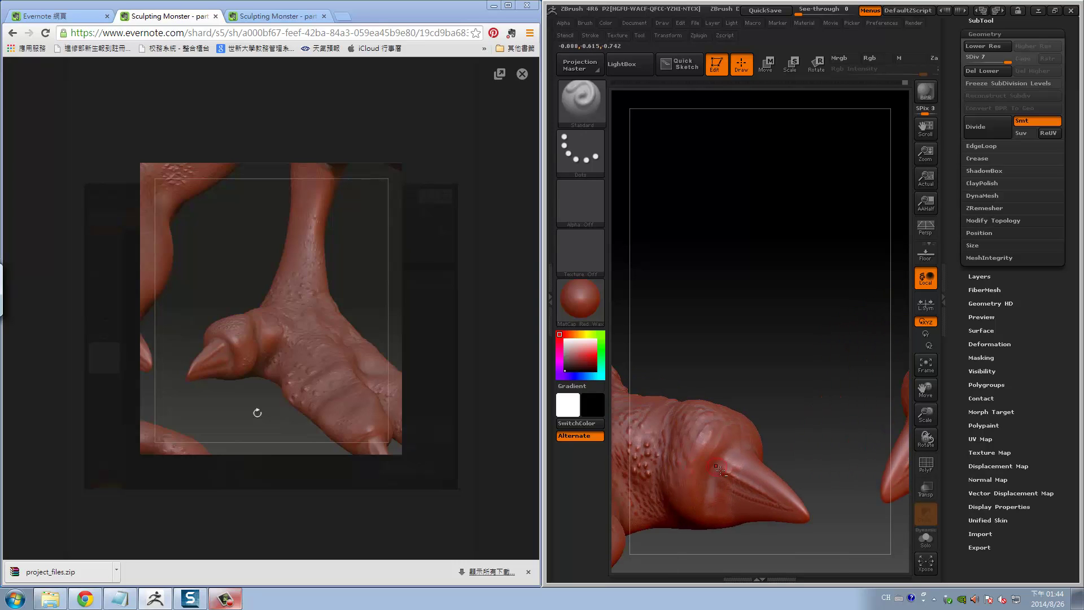
{"action": "left_click_drag", "start_coordinate": [825, 450], "coordinate": [744, 411]}
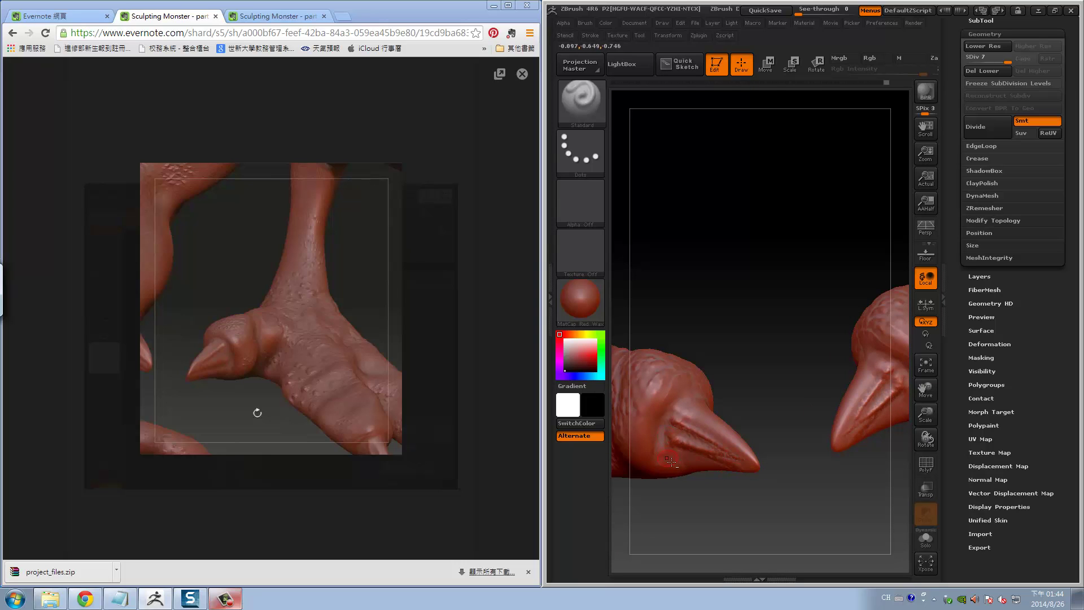
{"action": "left_click_drag", "start_coordinate": [751, 473], "coordinate": [699, 464]}
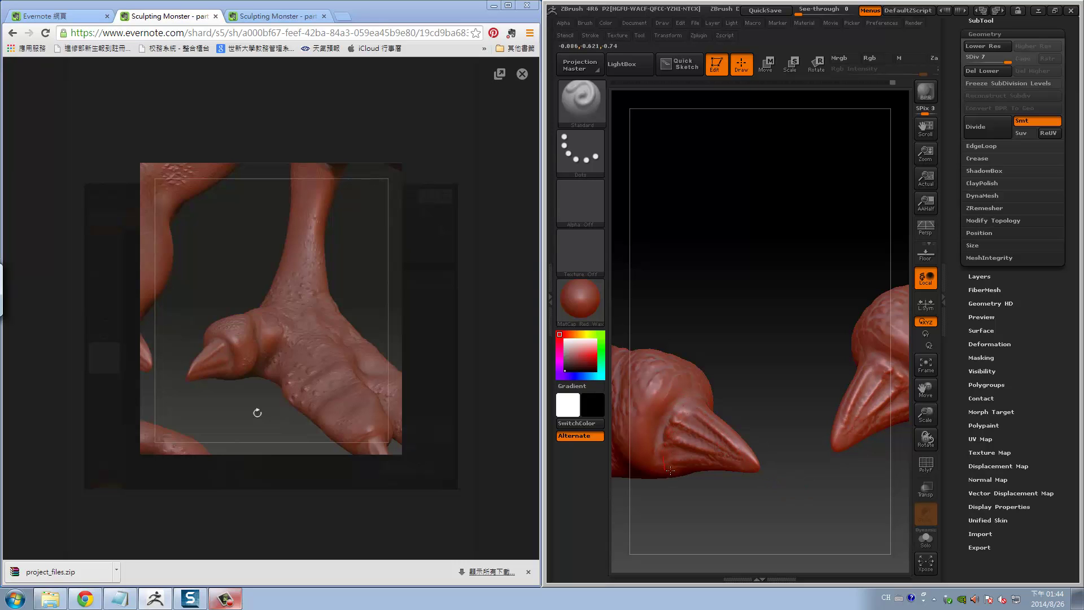
Sculpt a crease line down to the claw base, then view the claws more frontally
{"action": "mouse_move", "coordinate": [671, 462]}
{"action": "left_mouse_down"}
{"action": "mouse_move", "coordinate": [702, 409]}
{"action": "mouse_move", "coordinate": [668, 416]}
{"action": "left_mouse_up"}
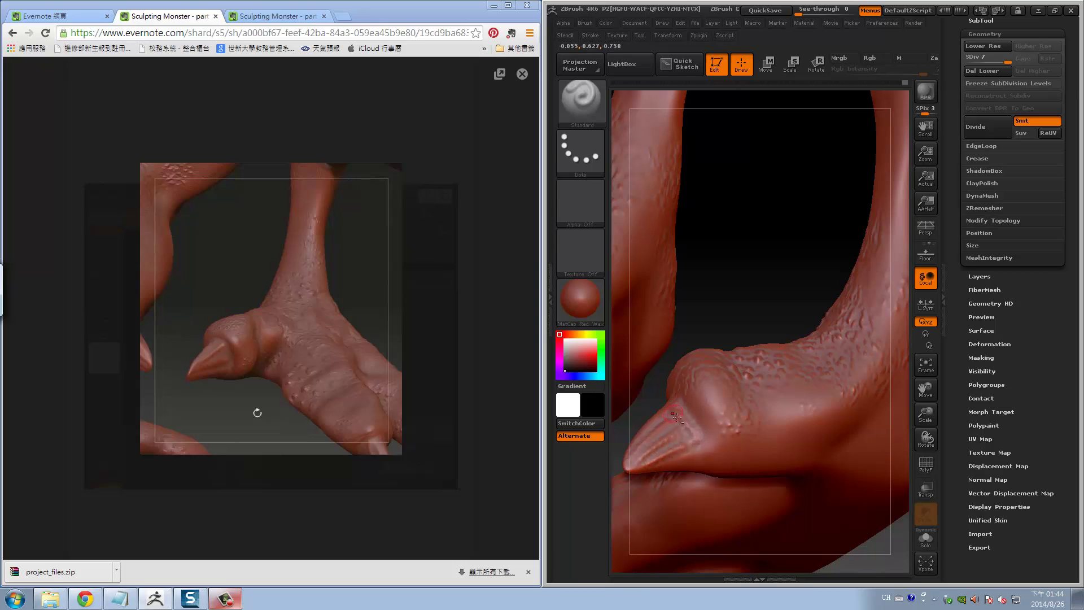
{"action": "mouse_move", "coordinate": [704, 447]}
{"action": "left_mouse_down"}
{"action": "mouse_move", "coordinate": [698, 474]}
{"action": "mouse_move", "coordinate": [680, 431]}
{"action": "mouse_move", "coordinate": [692, 437]}
{"action": "left_mouse_up"}
{"action": "mouse_move", "coordinate": [726, 322]}
{"action": "left_mouse_down"}
{"action": "mouse_move", "coordinate": [777, 312]}
{"action": "mouse_move", "coordinate": [704, 371]}
{"action": "left_mouse_up"}
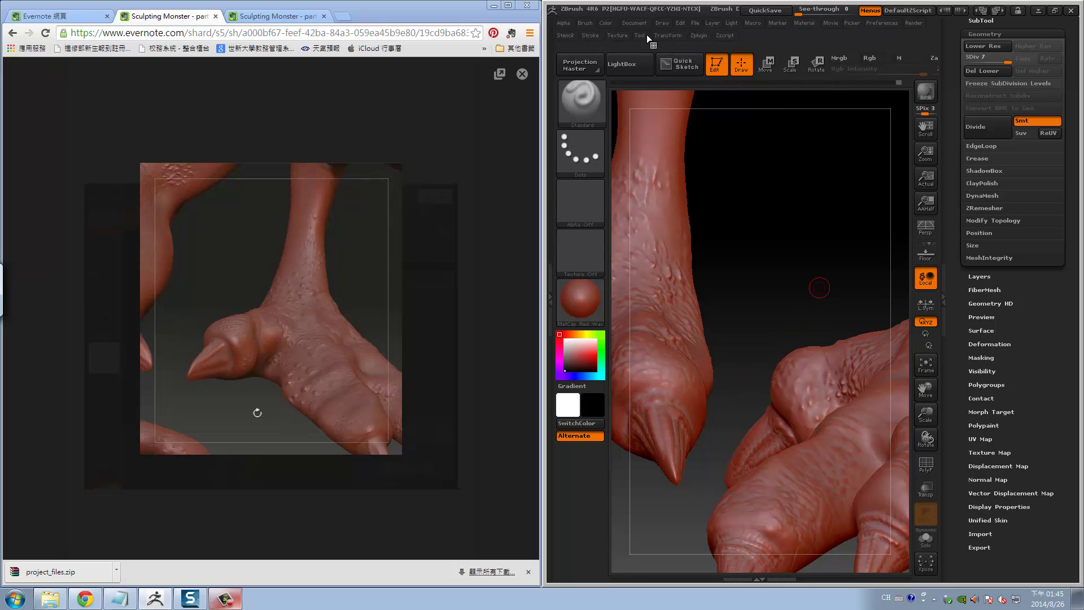
{"action": "left_click", "coordinate": [594, 35]}
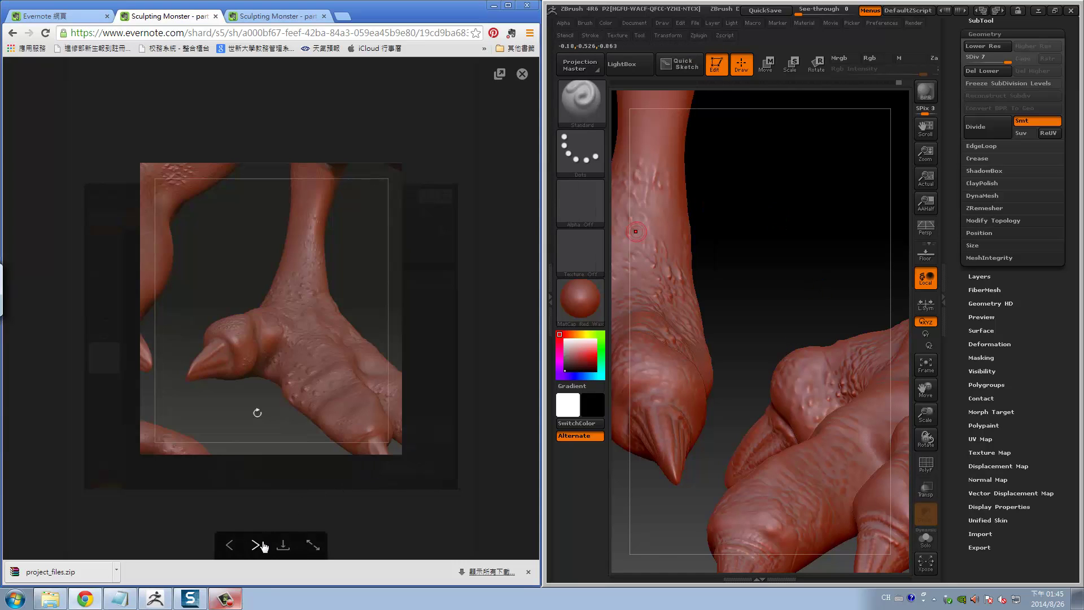
Switch the reference to the open-mouthed face and frame the whole crouching monster
{"action": "left_click", "coordinate": [255, 545]}
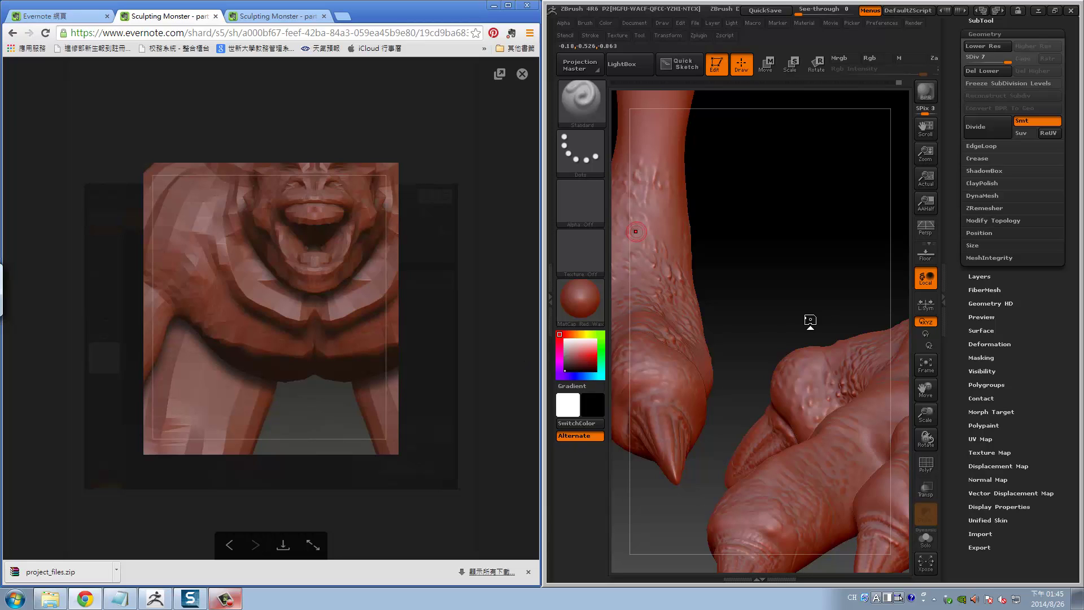
{"action": "left_click_drag", "start_coordinate": [798, 278], "coordinate": [823, 247]}
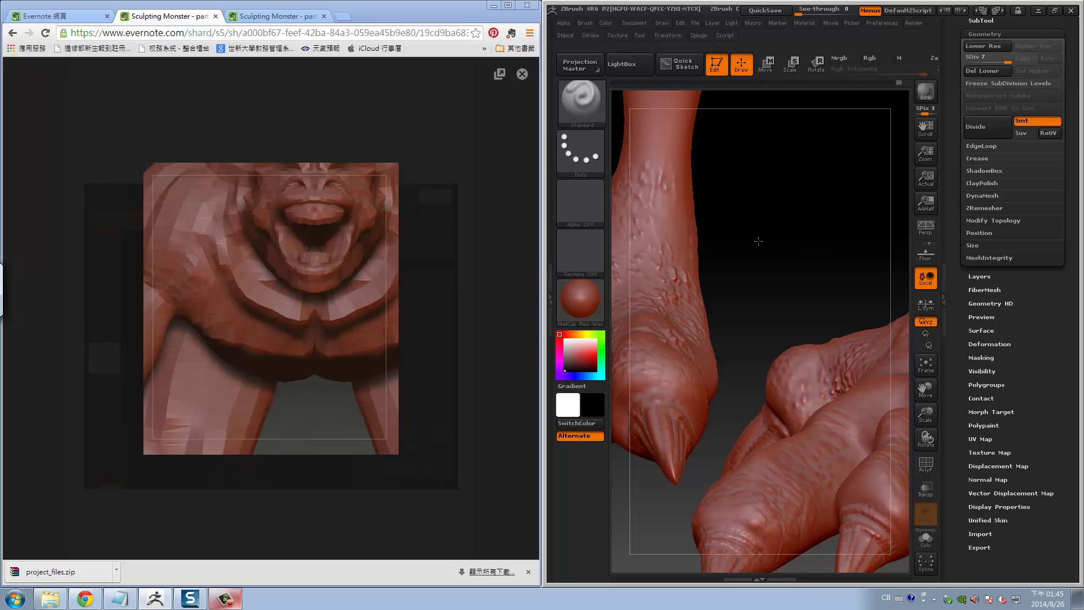
{"action": "left_click_drag", "start_coordinate": [751, 240], "coordinate": [749, 244]}
{"action": "key", "text": "f"}
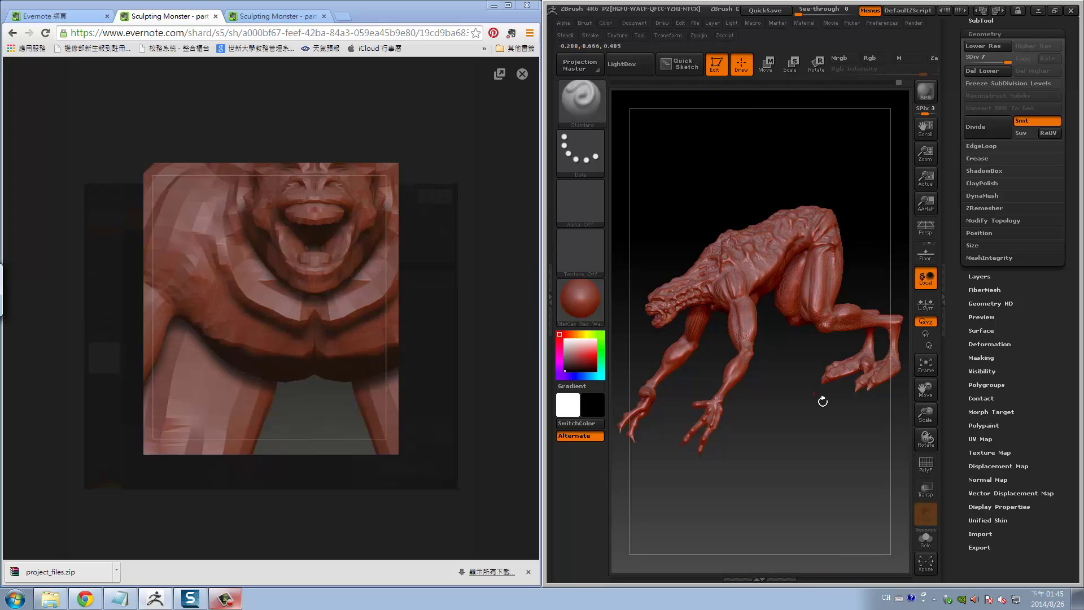